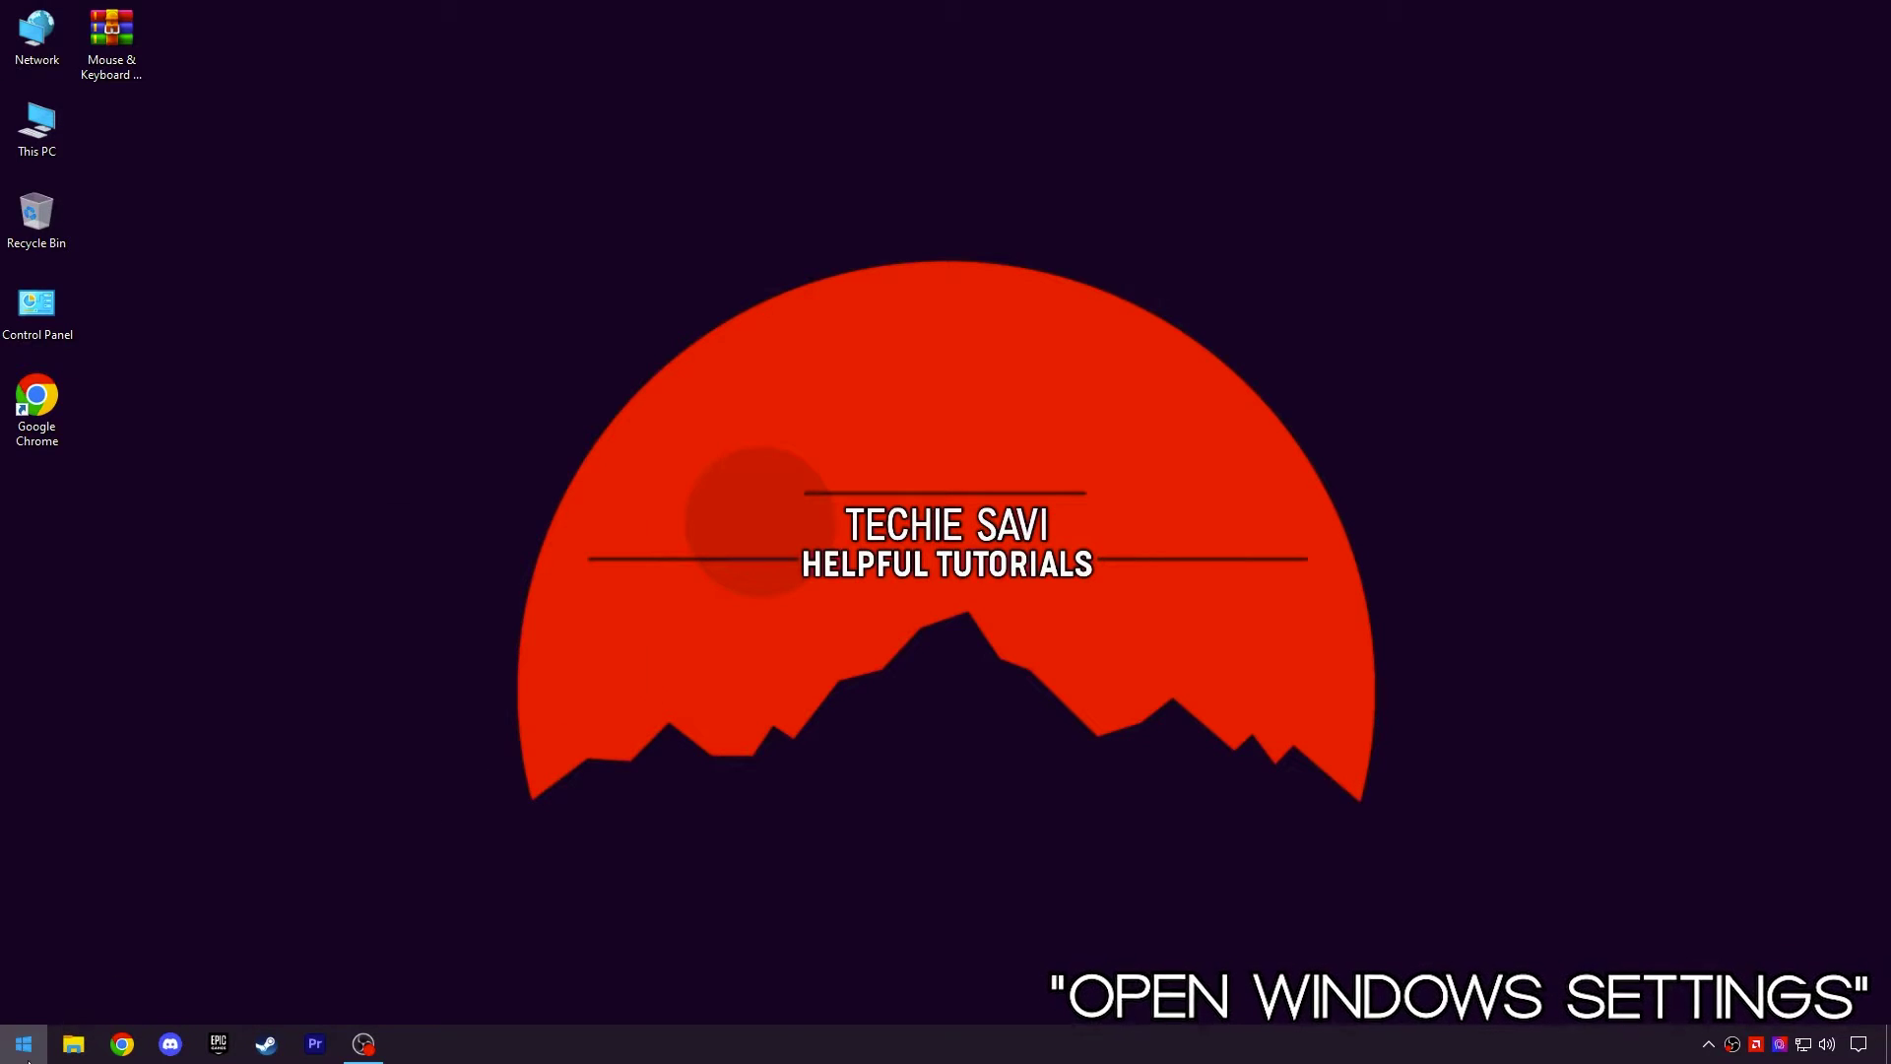
Step: Open the additional mouse options from the Windows device settings, raise the double-click speed two notches toward Fast and apply it
left_click(23, 1043)
left_click(25, 953)
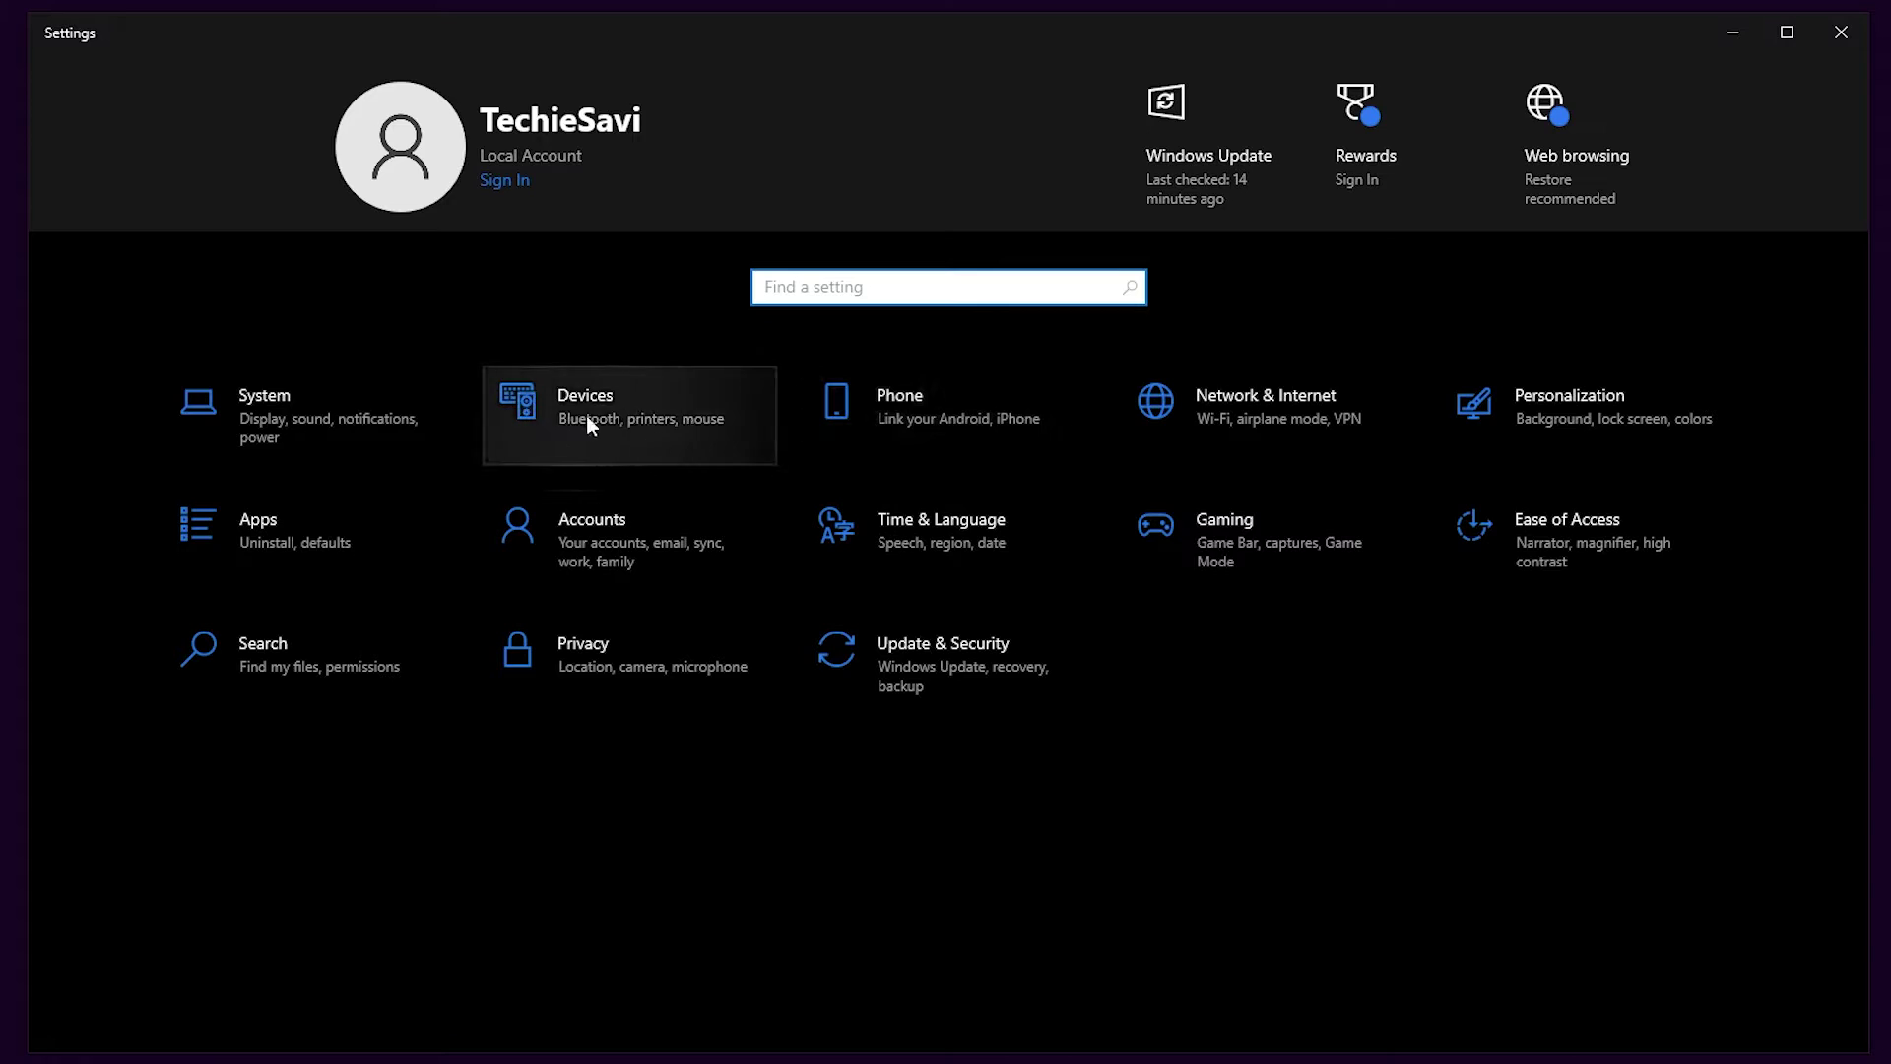
left_click(618, 414)
left_click(84, 393)
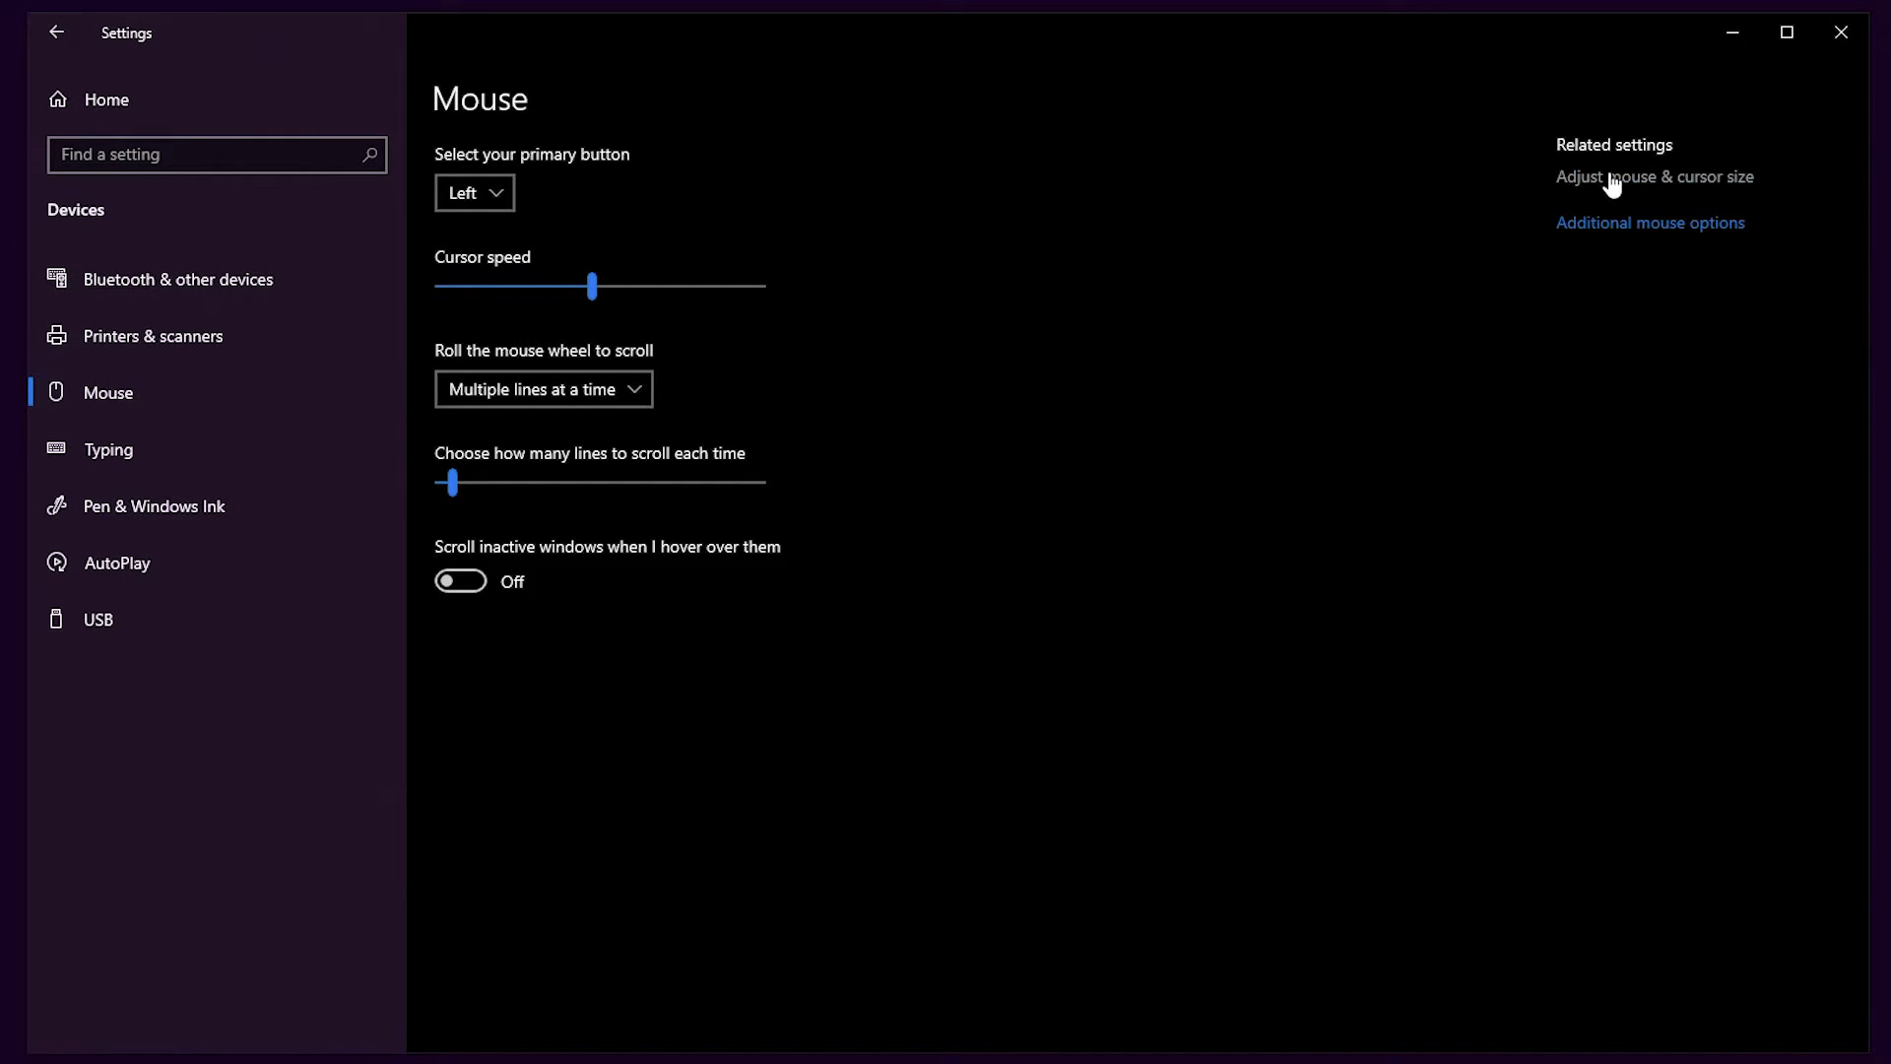
left_click(1615, 237)
left_click_drag(344, 158, 697, 155)
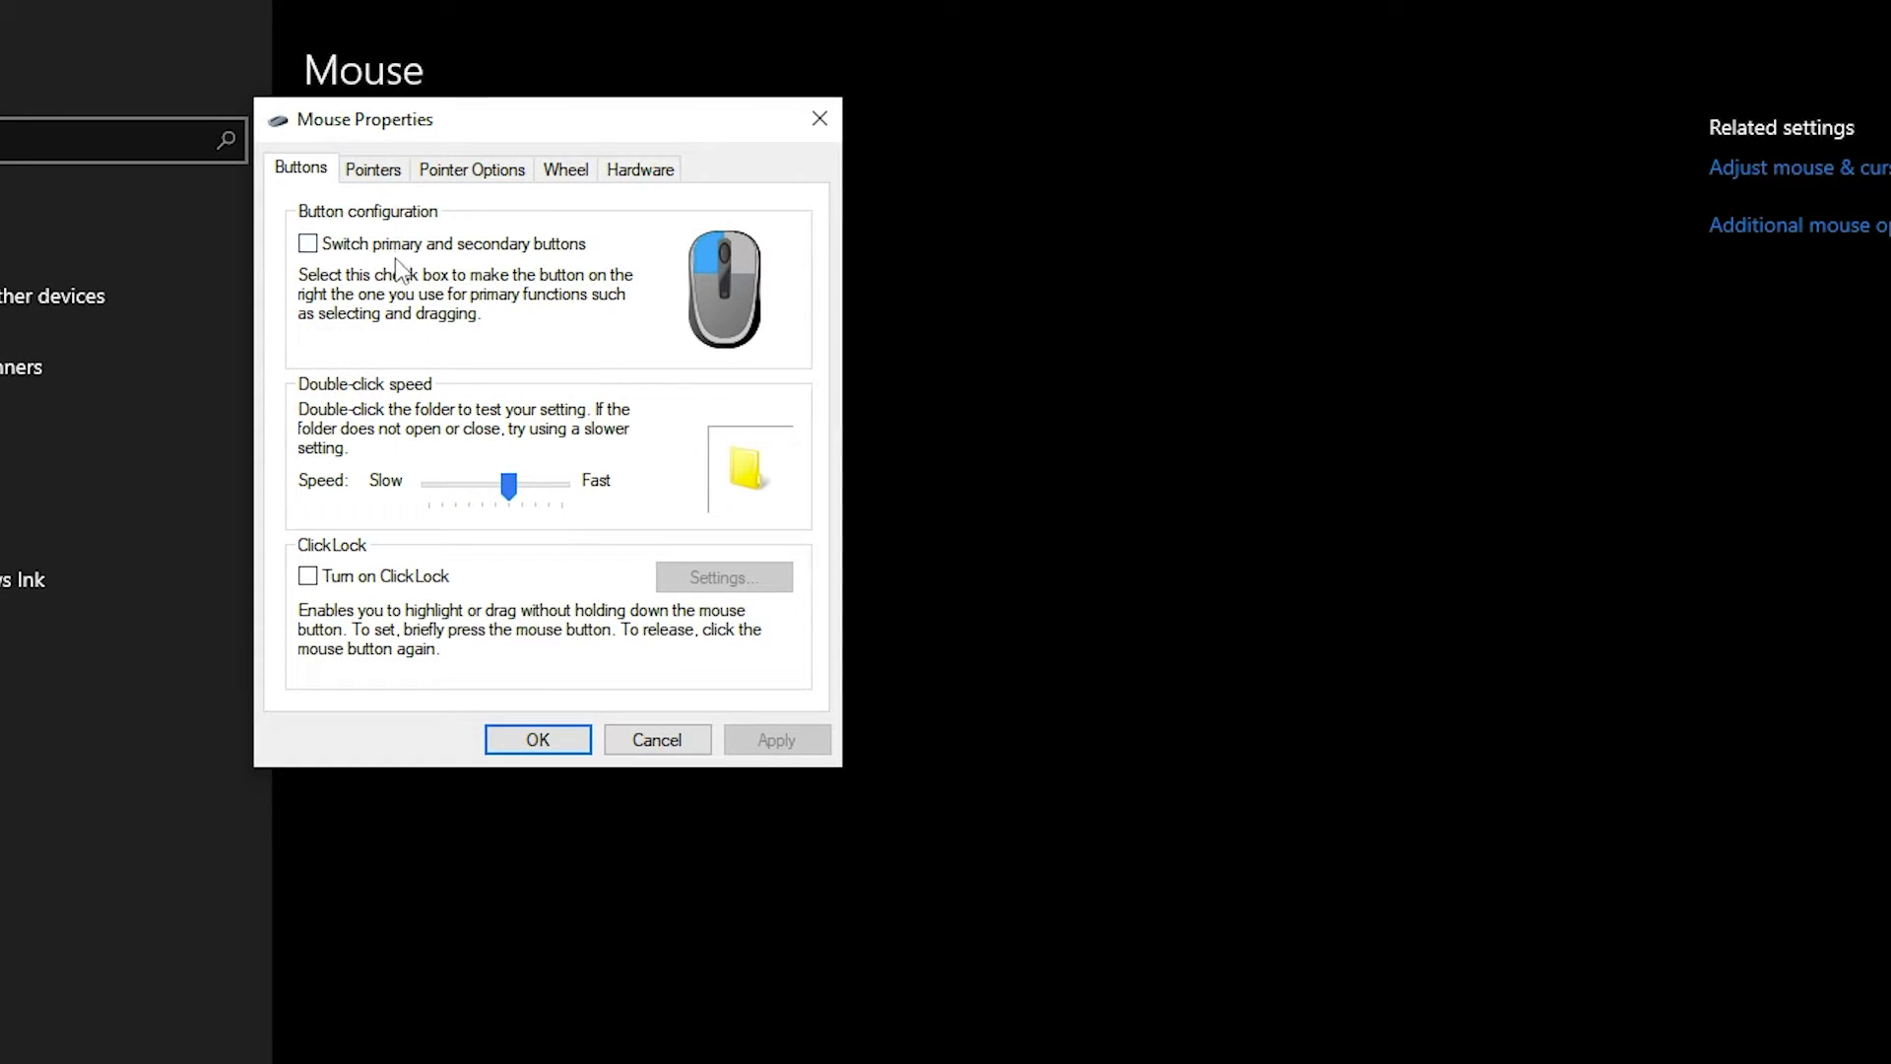
left_click(522, 493)
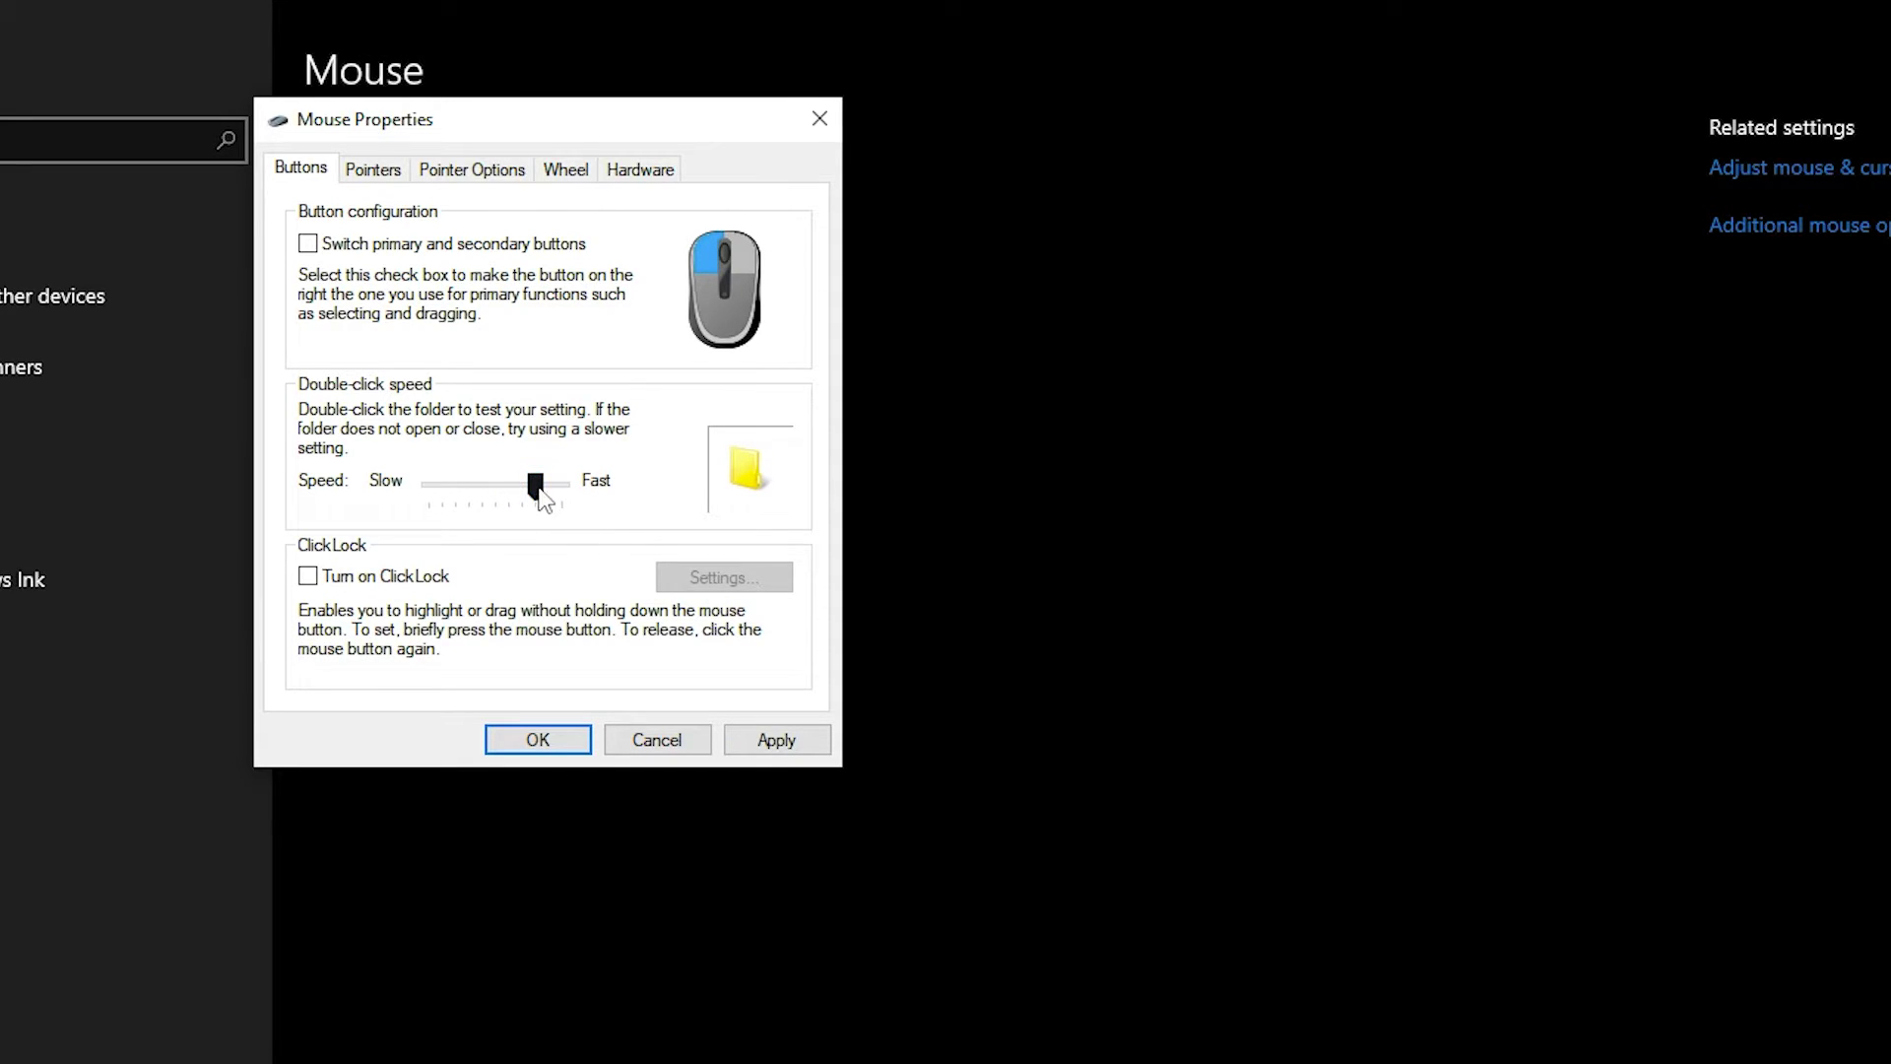
left_click(770, 739)
Step: Turn off Enhance pointer precision in the pointer options, apply the change and close the mouse settings
left_click(379, 171)
left_click(443, 178)
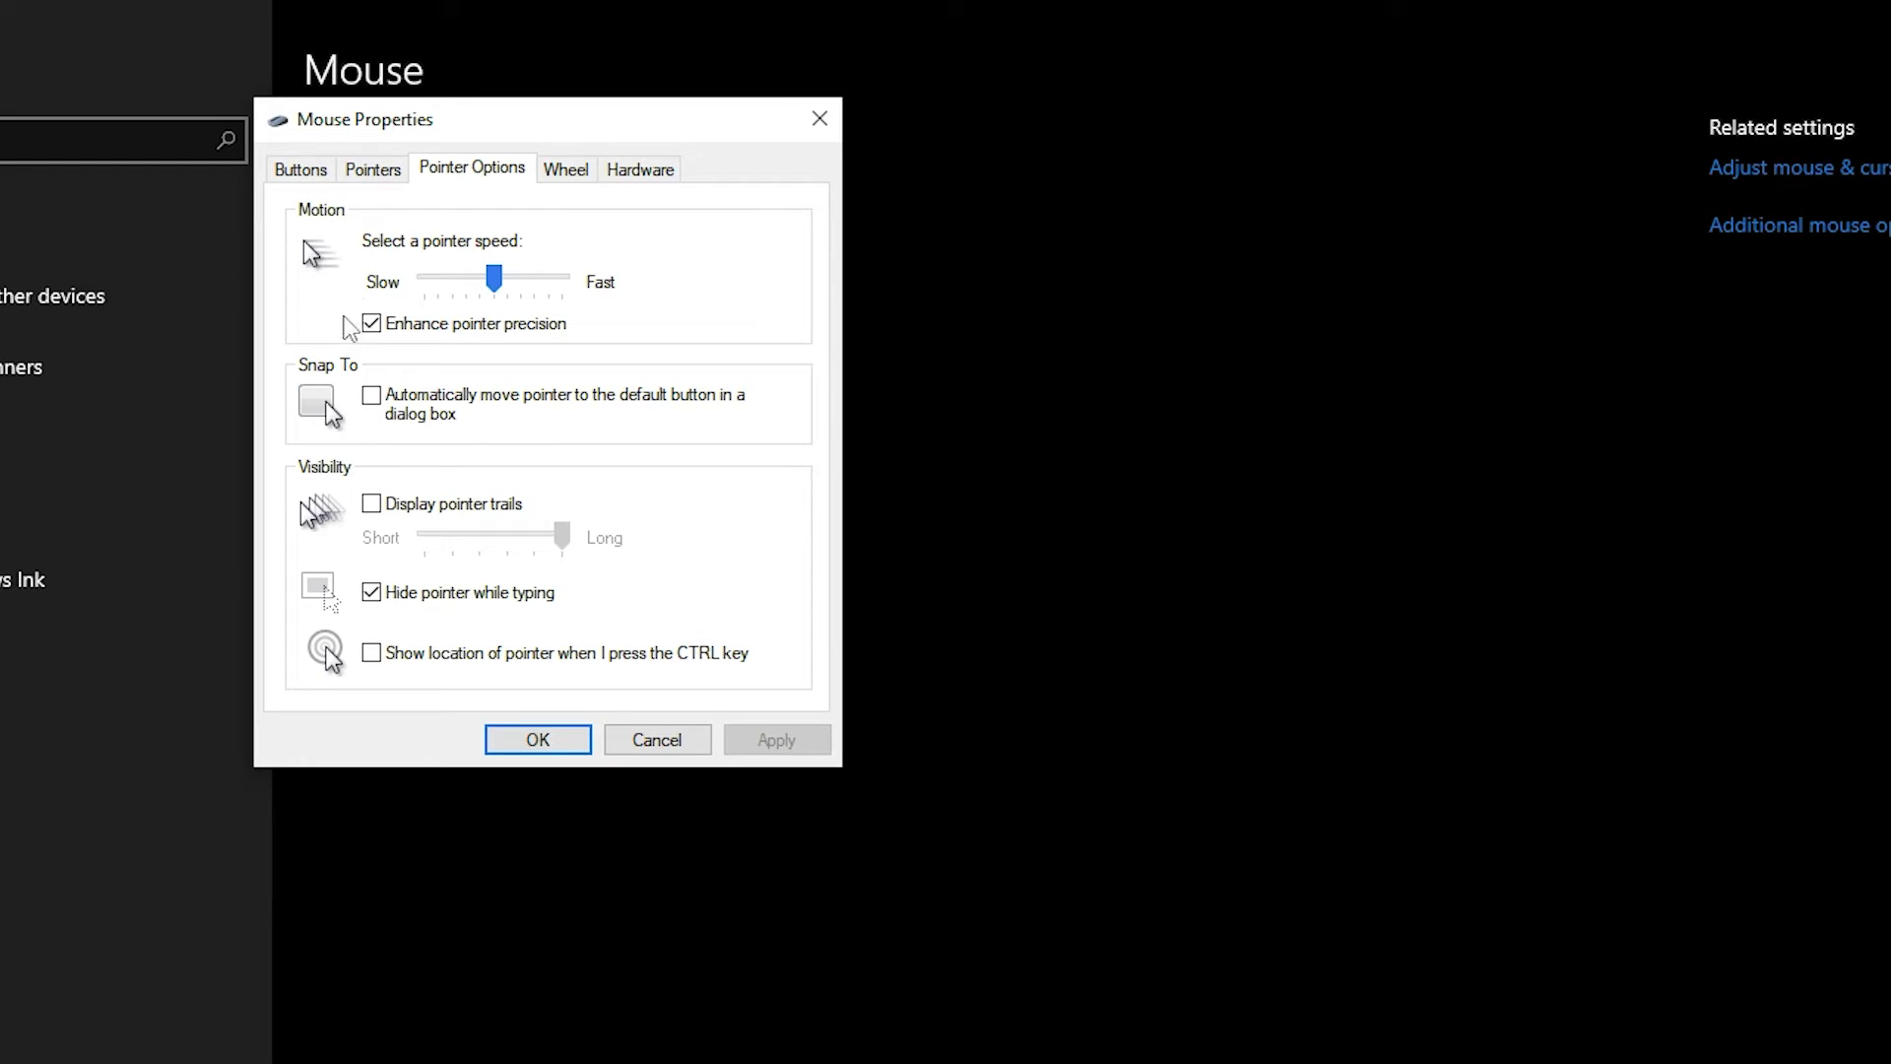
left_click(412, 333)
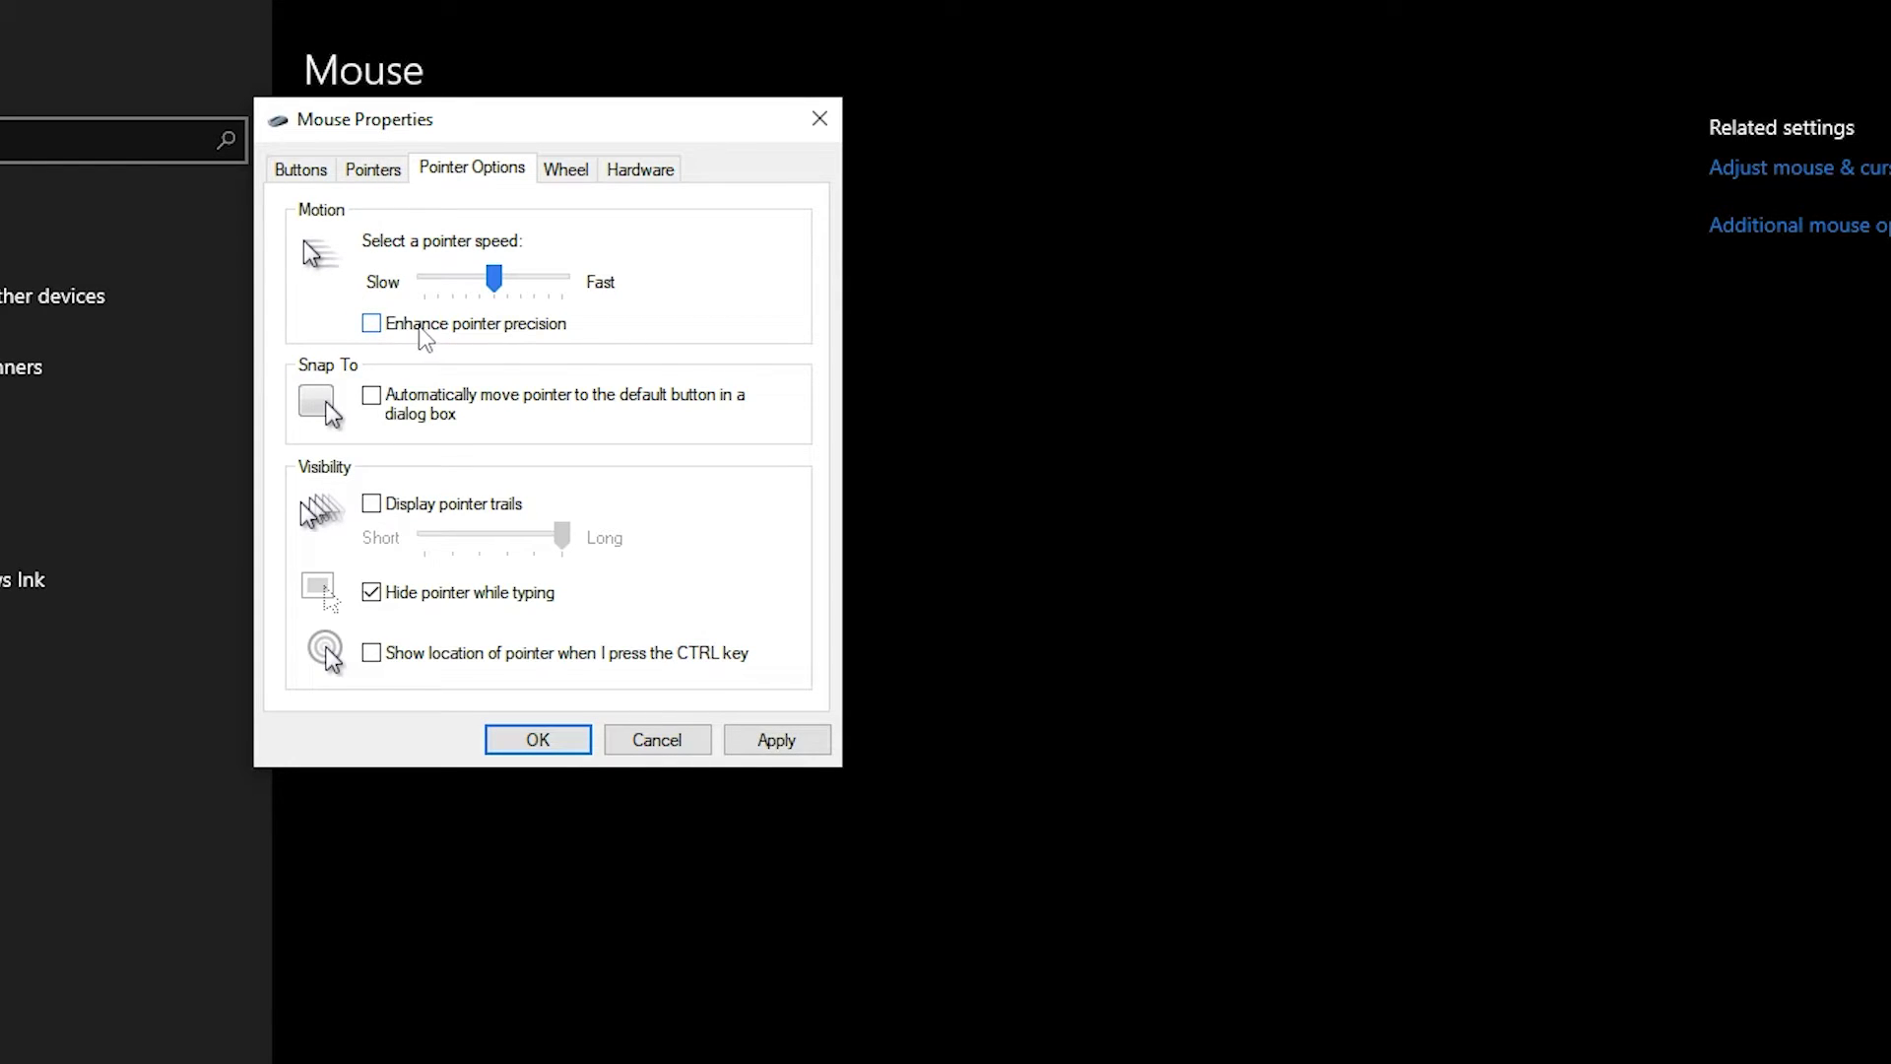
left_click(761, 739)
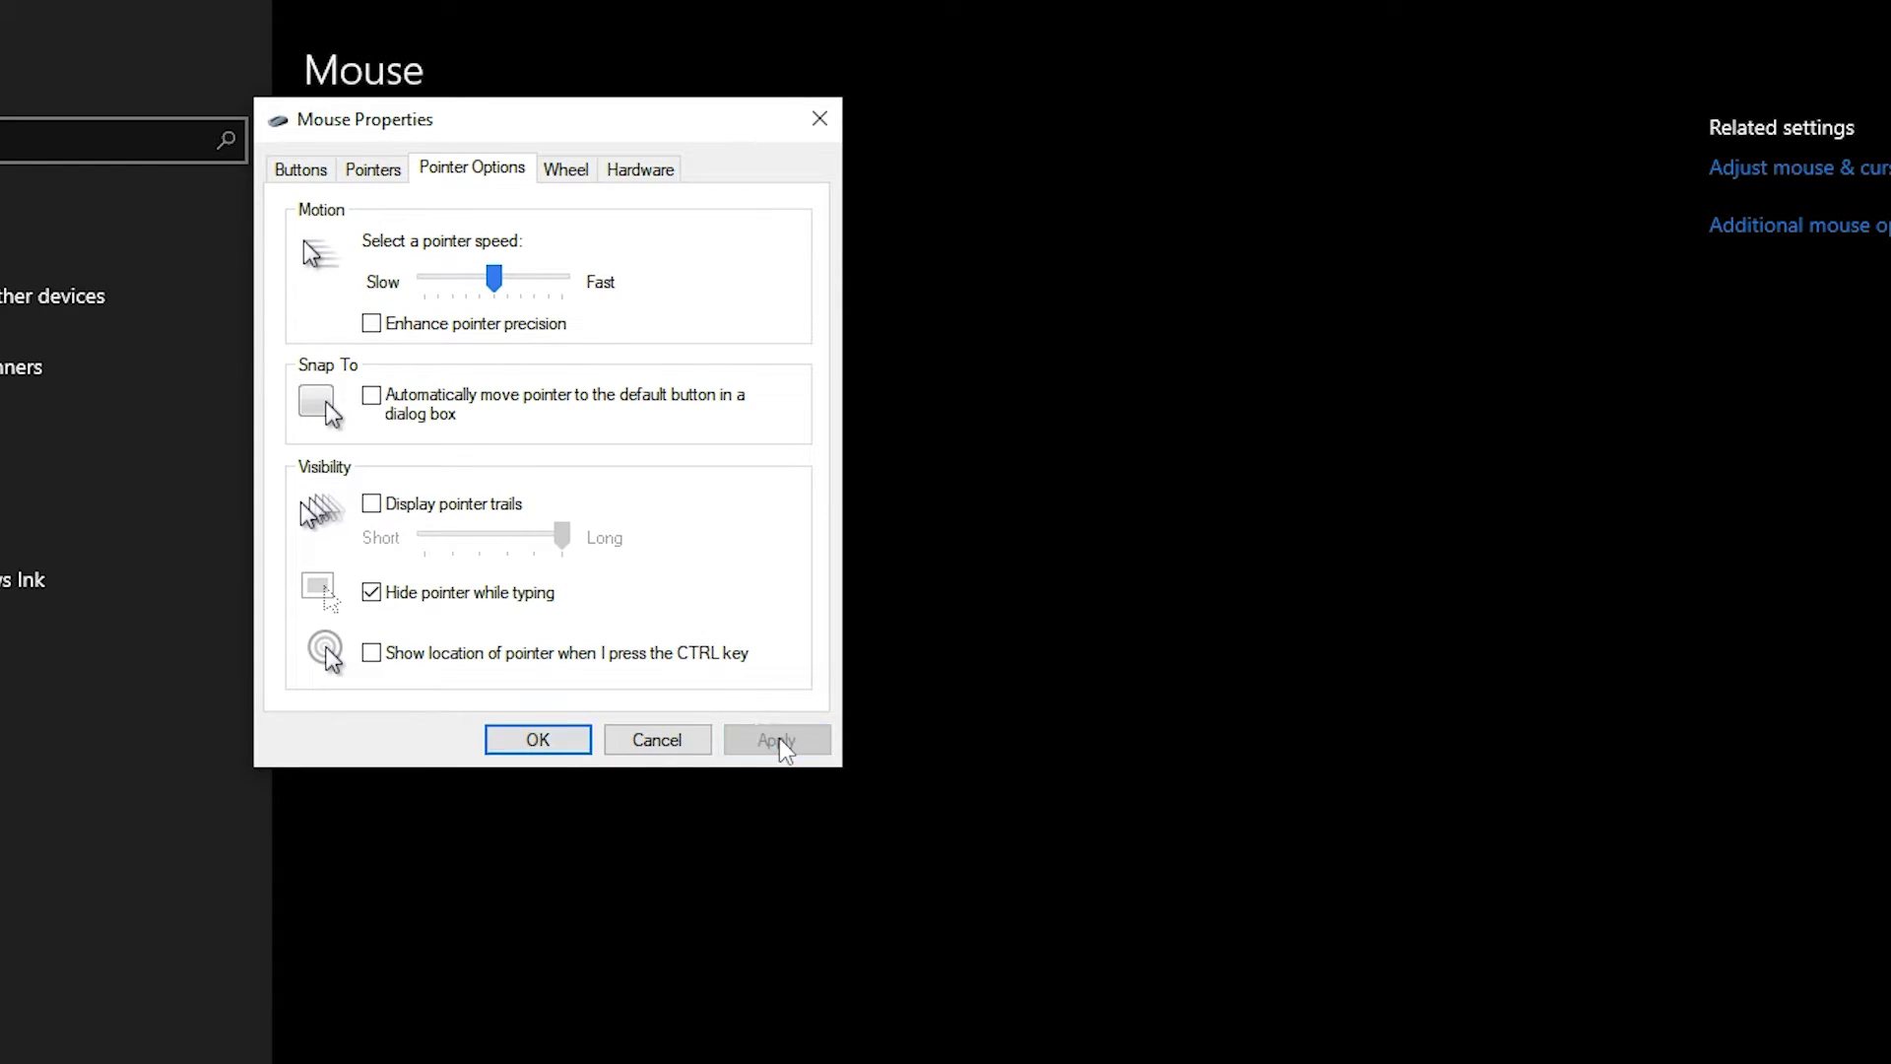
left_click(537, 739)
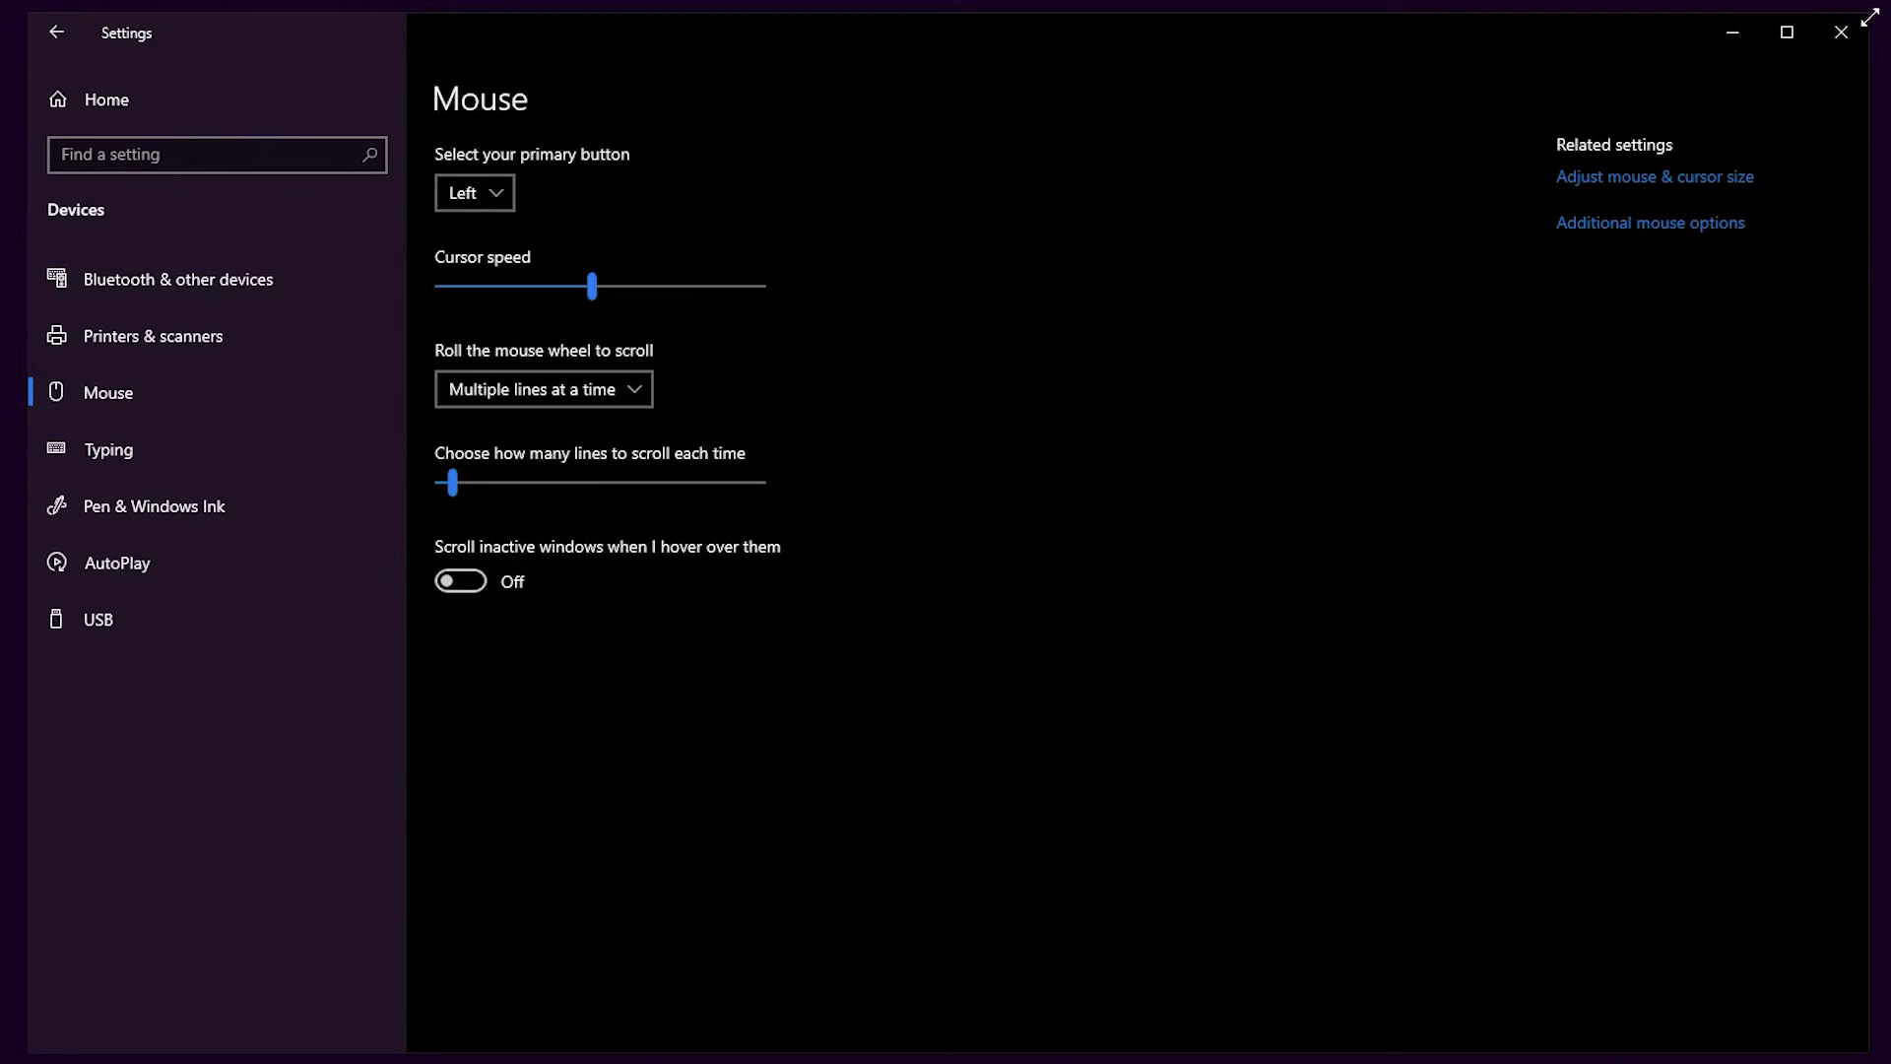
left_click(1841, 32)
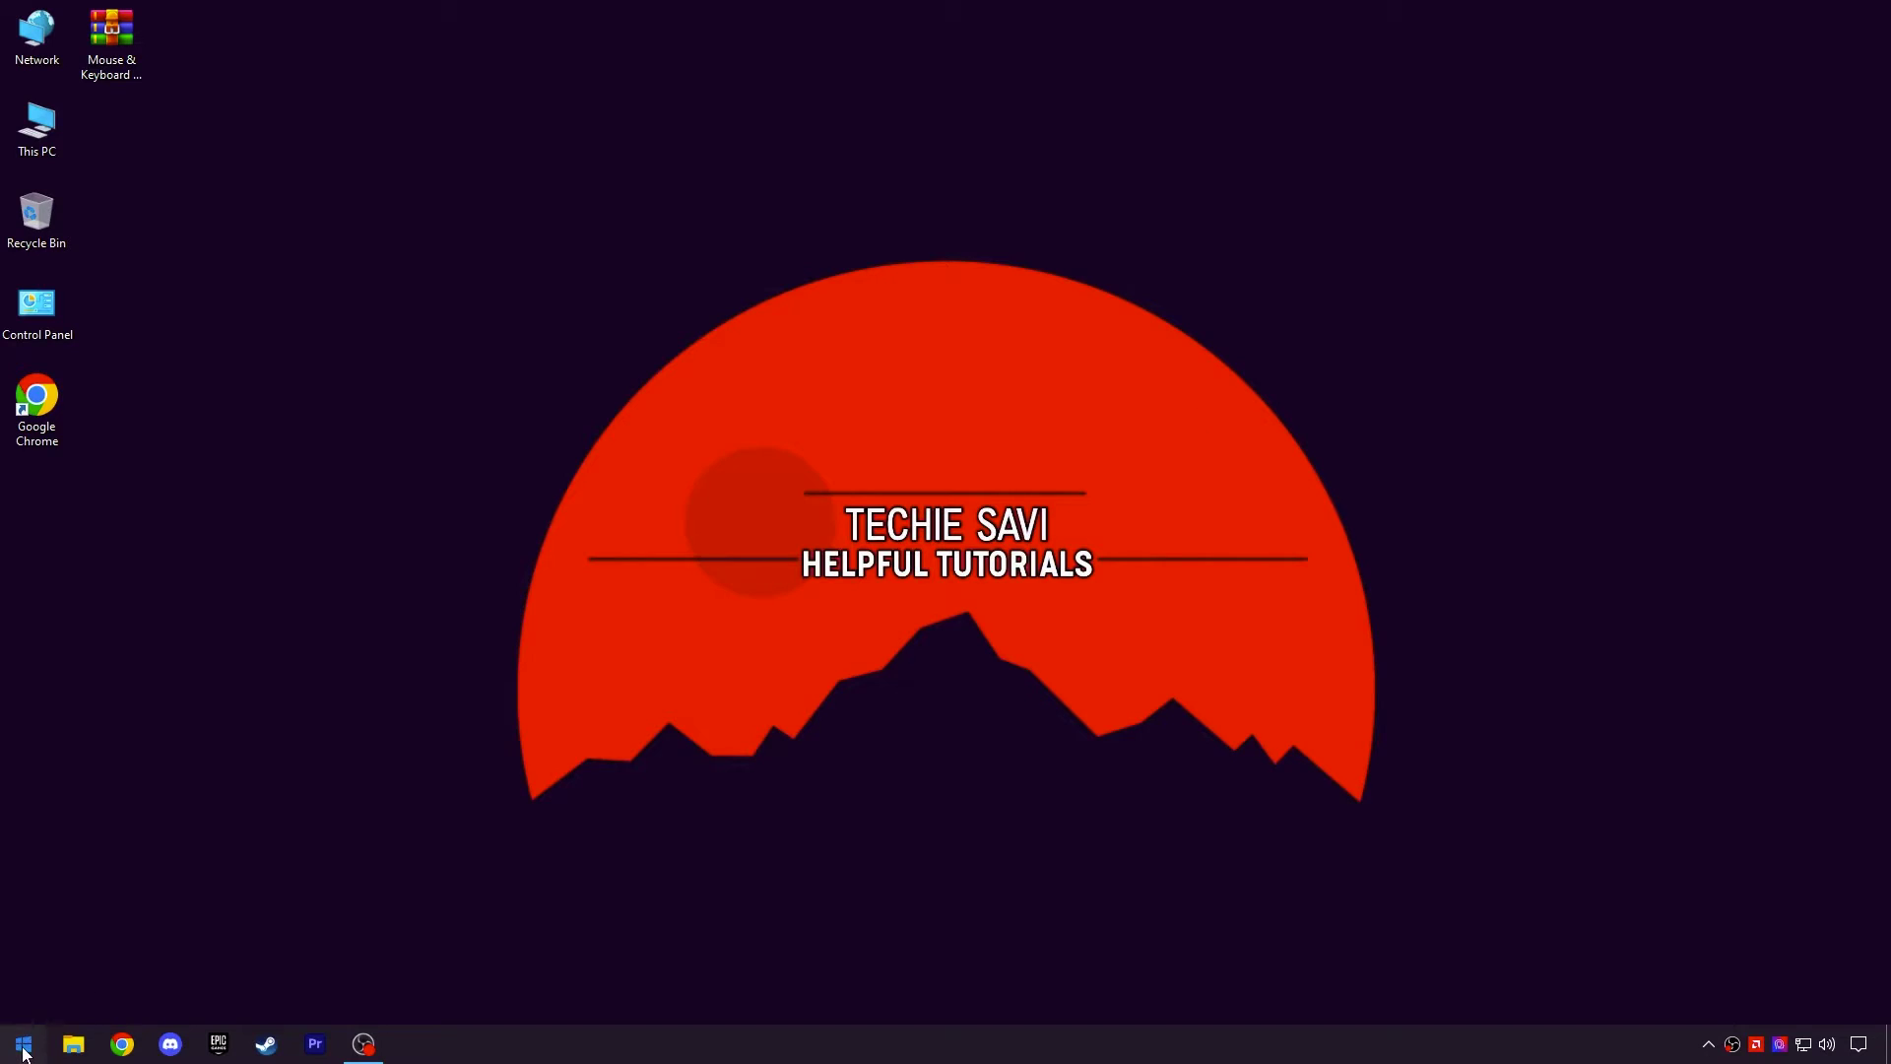
Step: Find the Keyboard control panel item, set the character repeat delay to the shortest value and apply it
left_click(24, 1046)
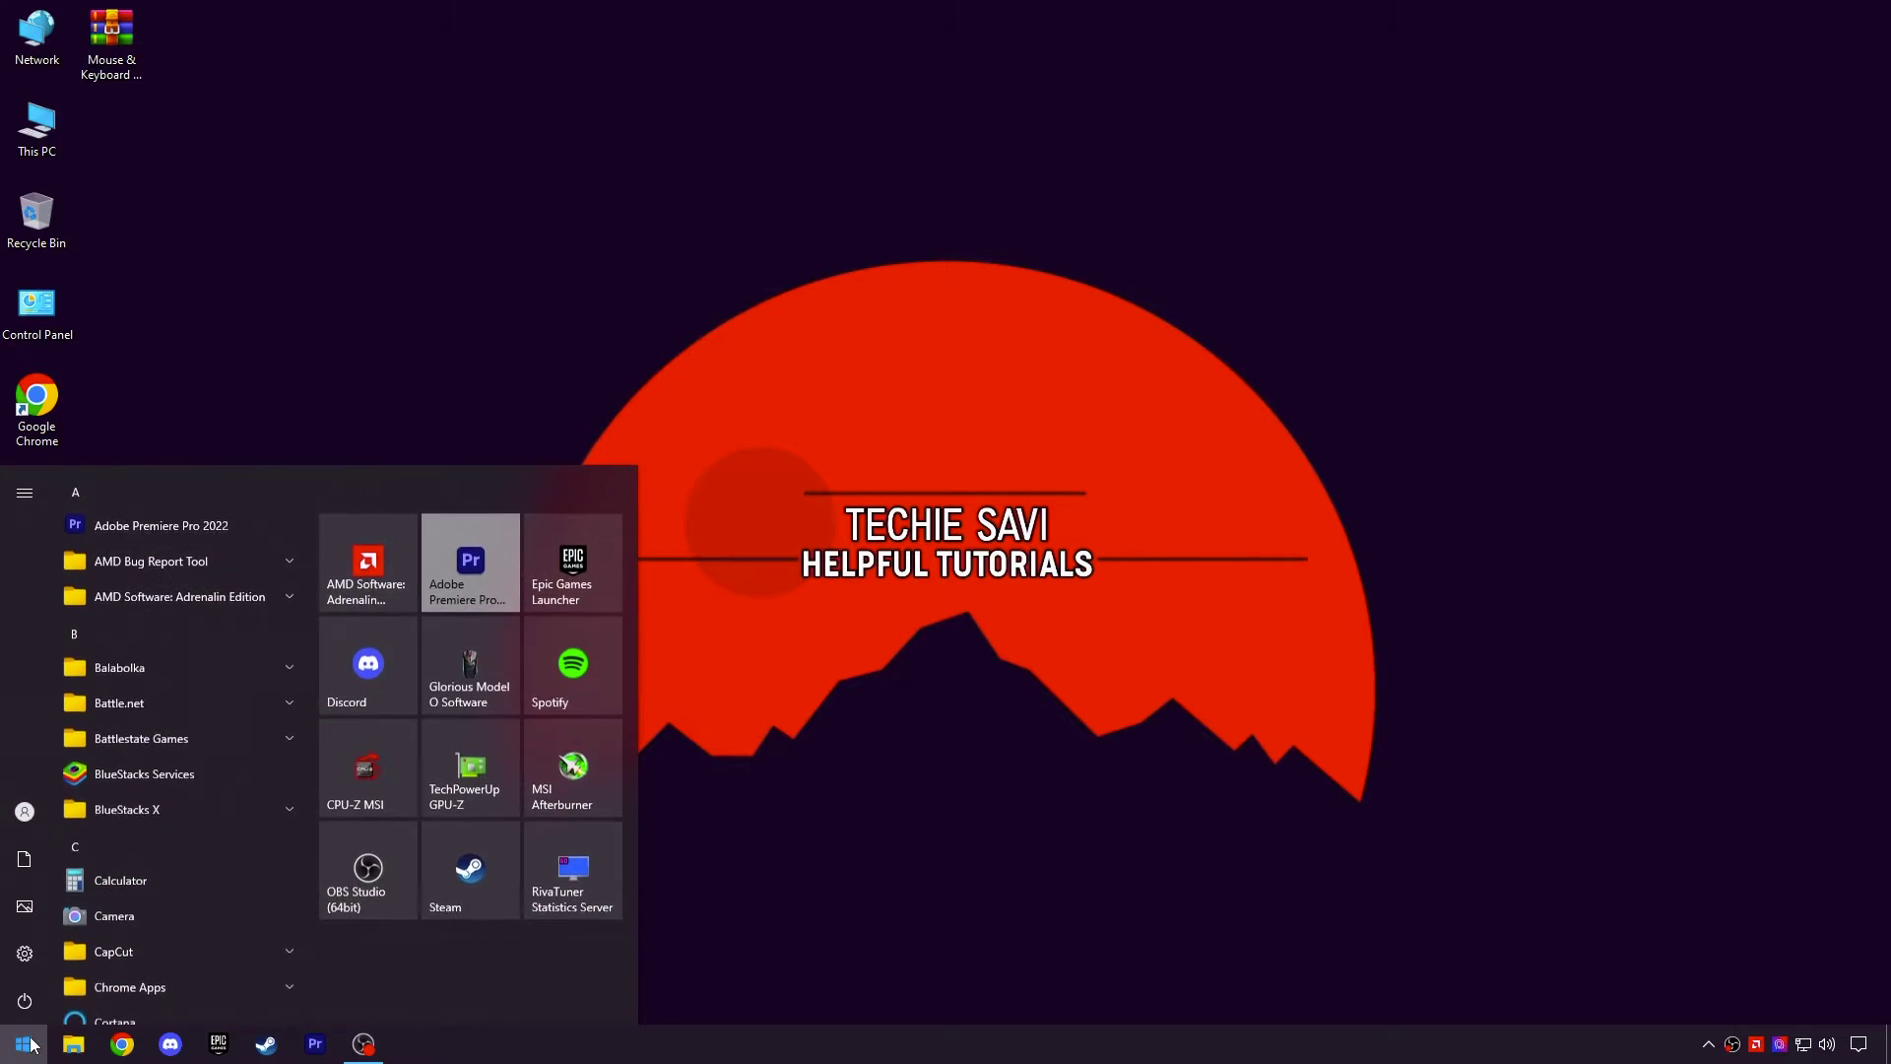
type("Keyboard")
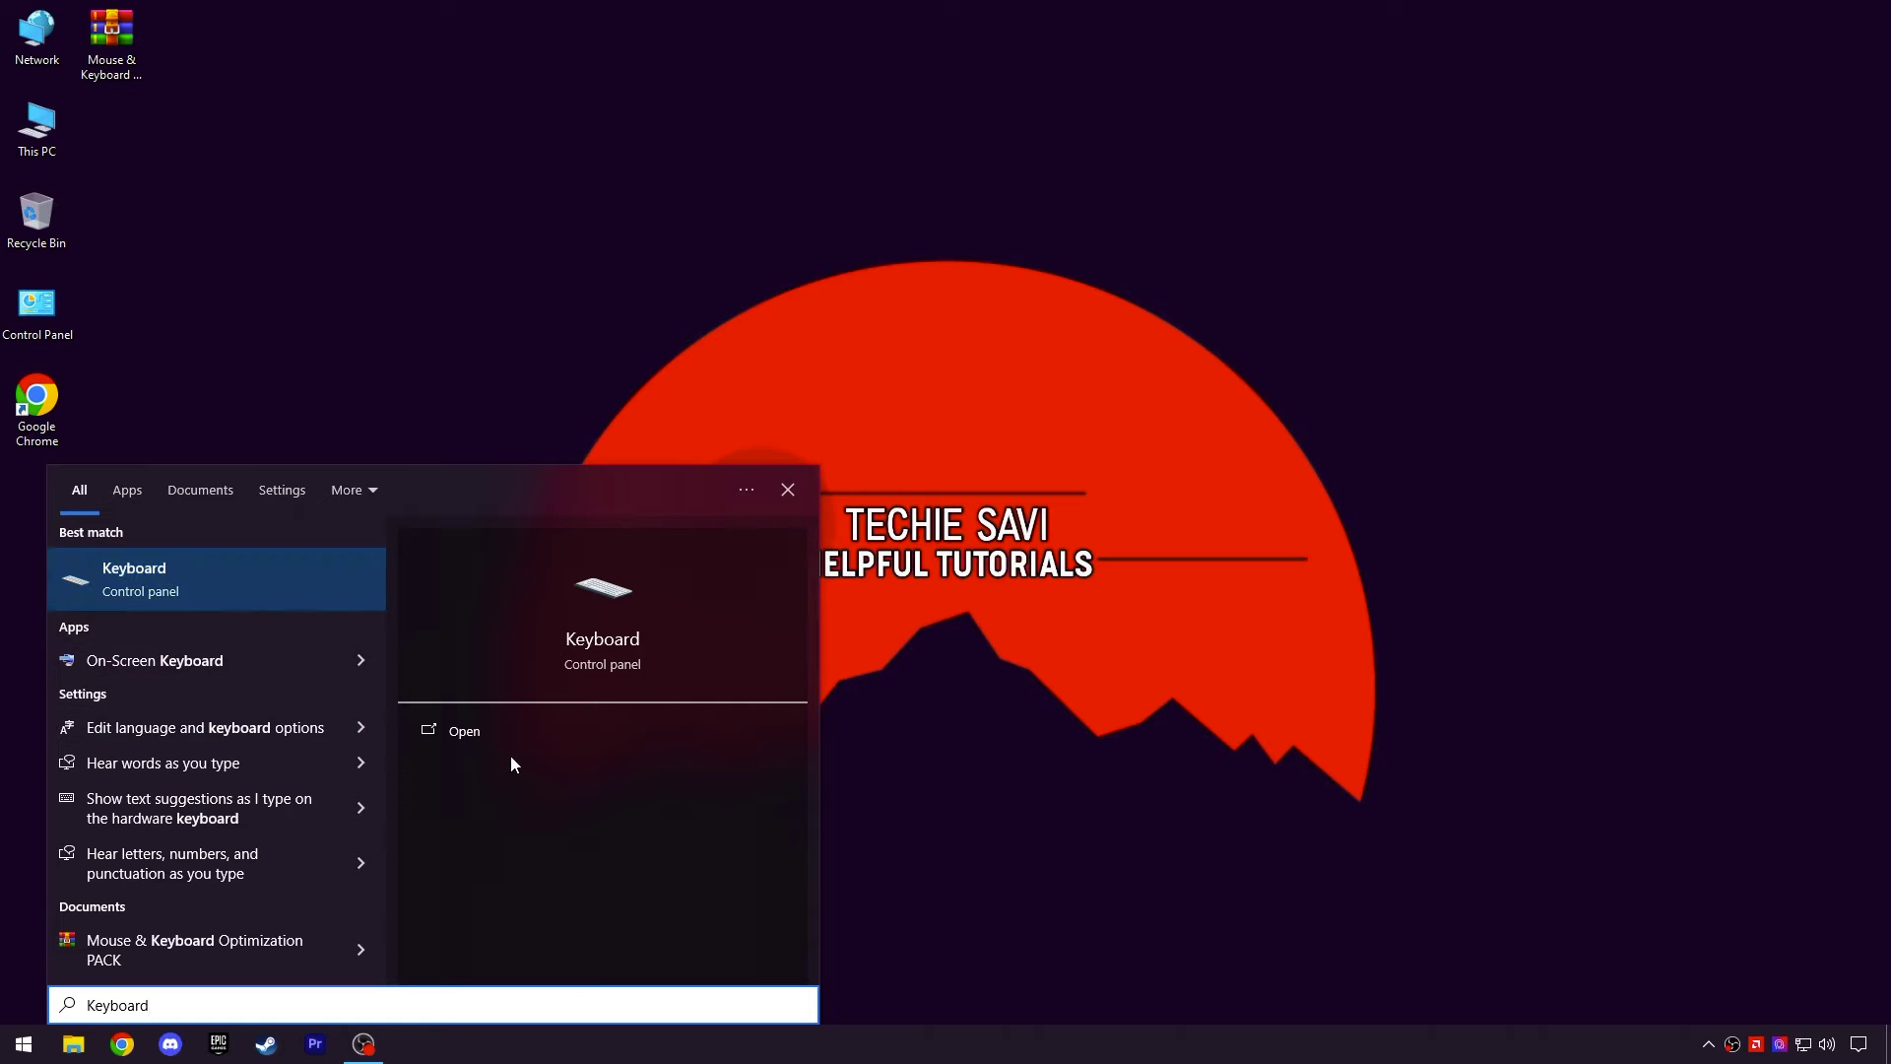
left_click(1011, 399)
left_click_drag(428, 268, 1087, 297)
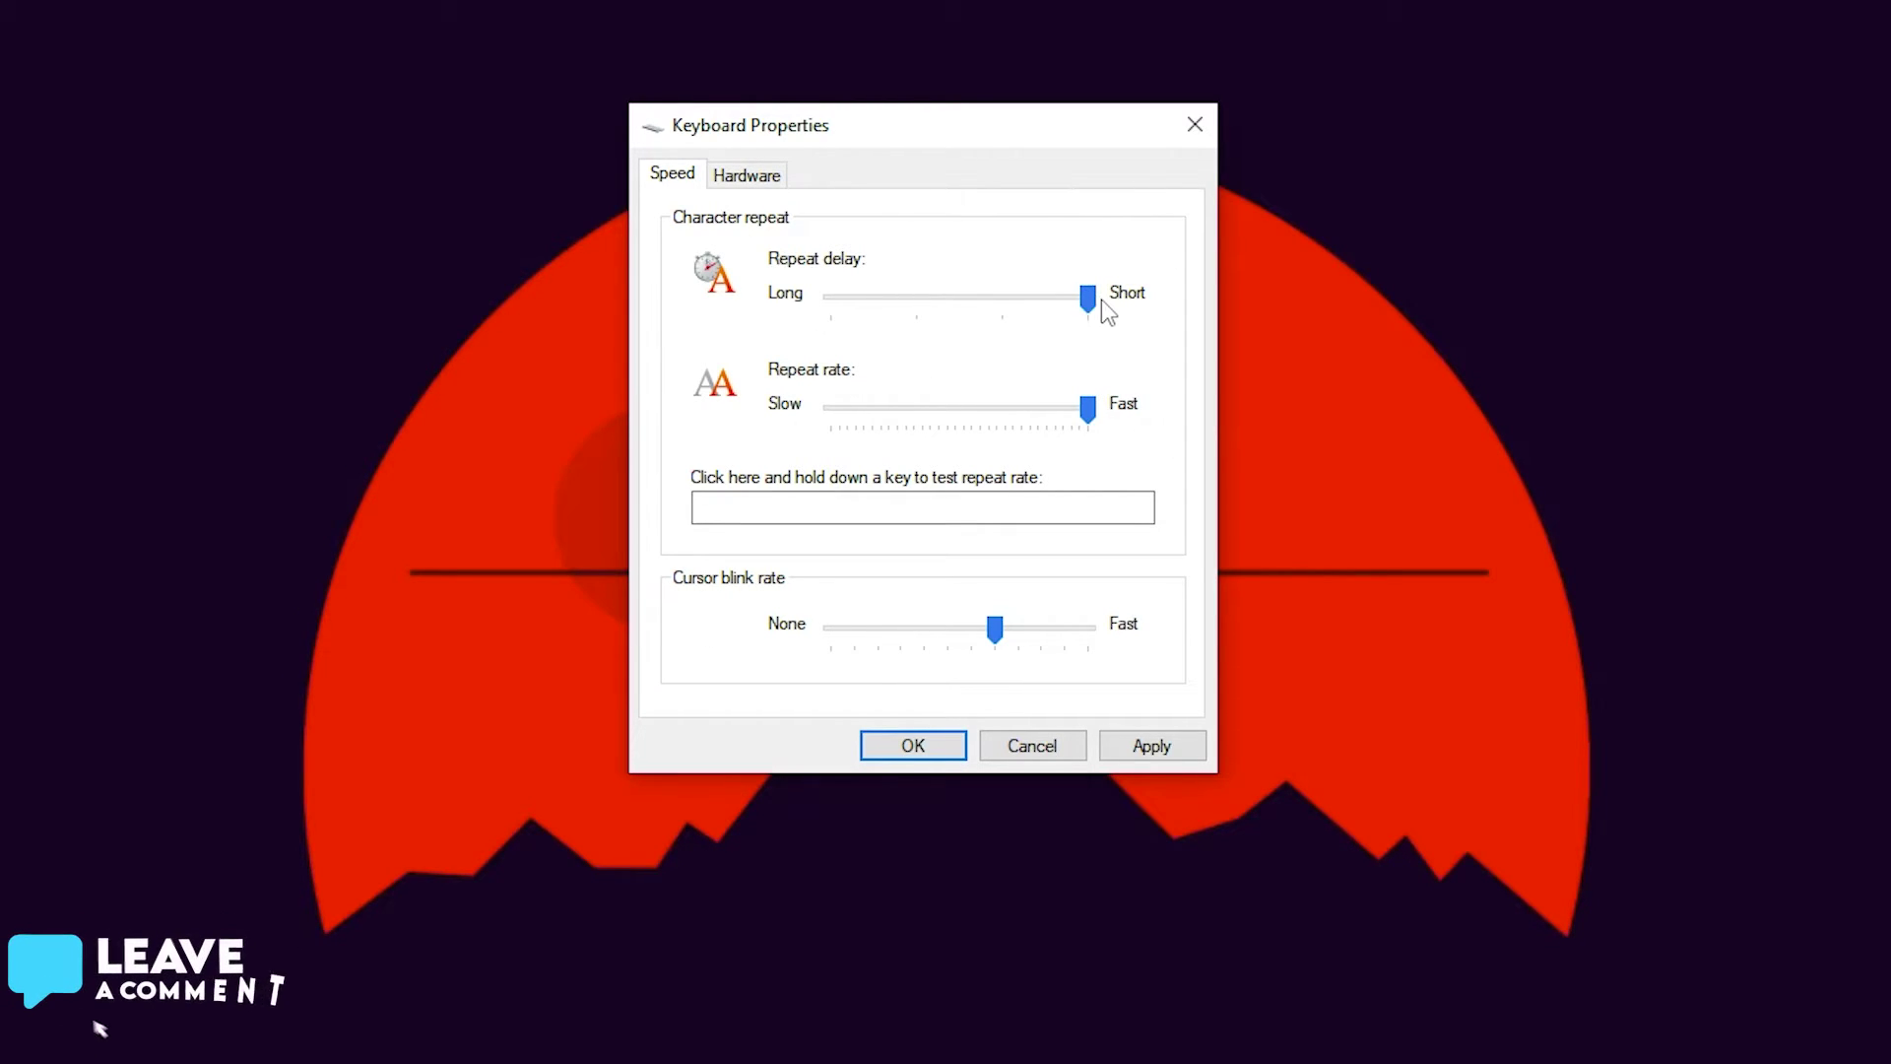
left_click(1152, 744)
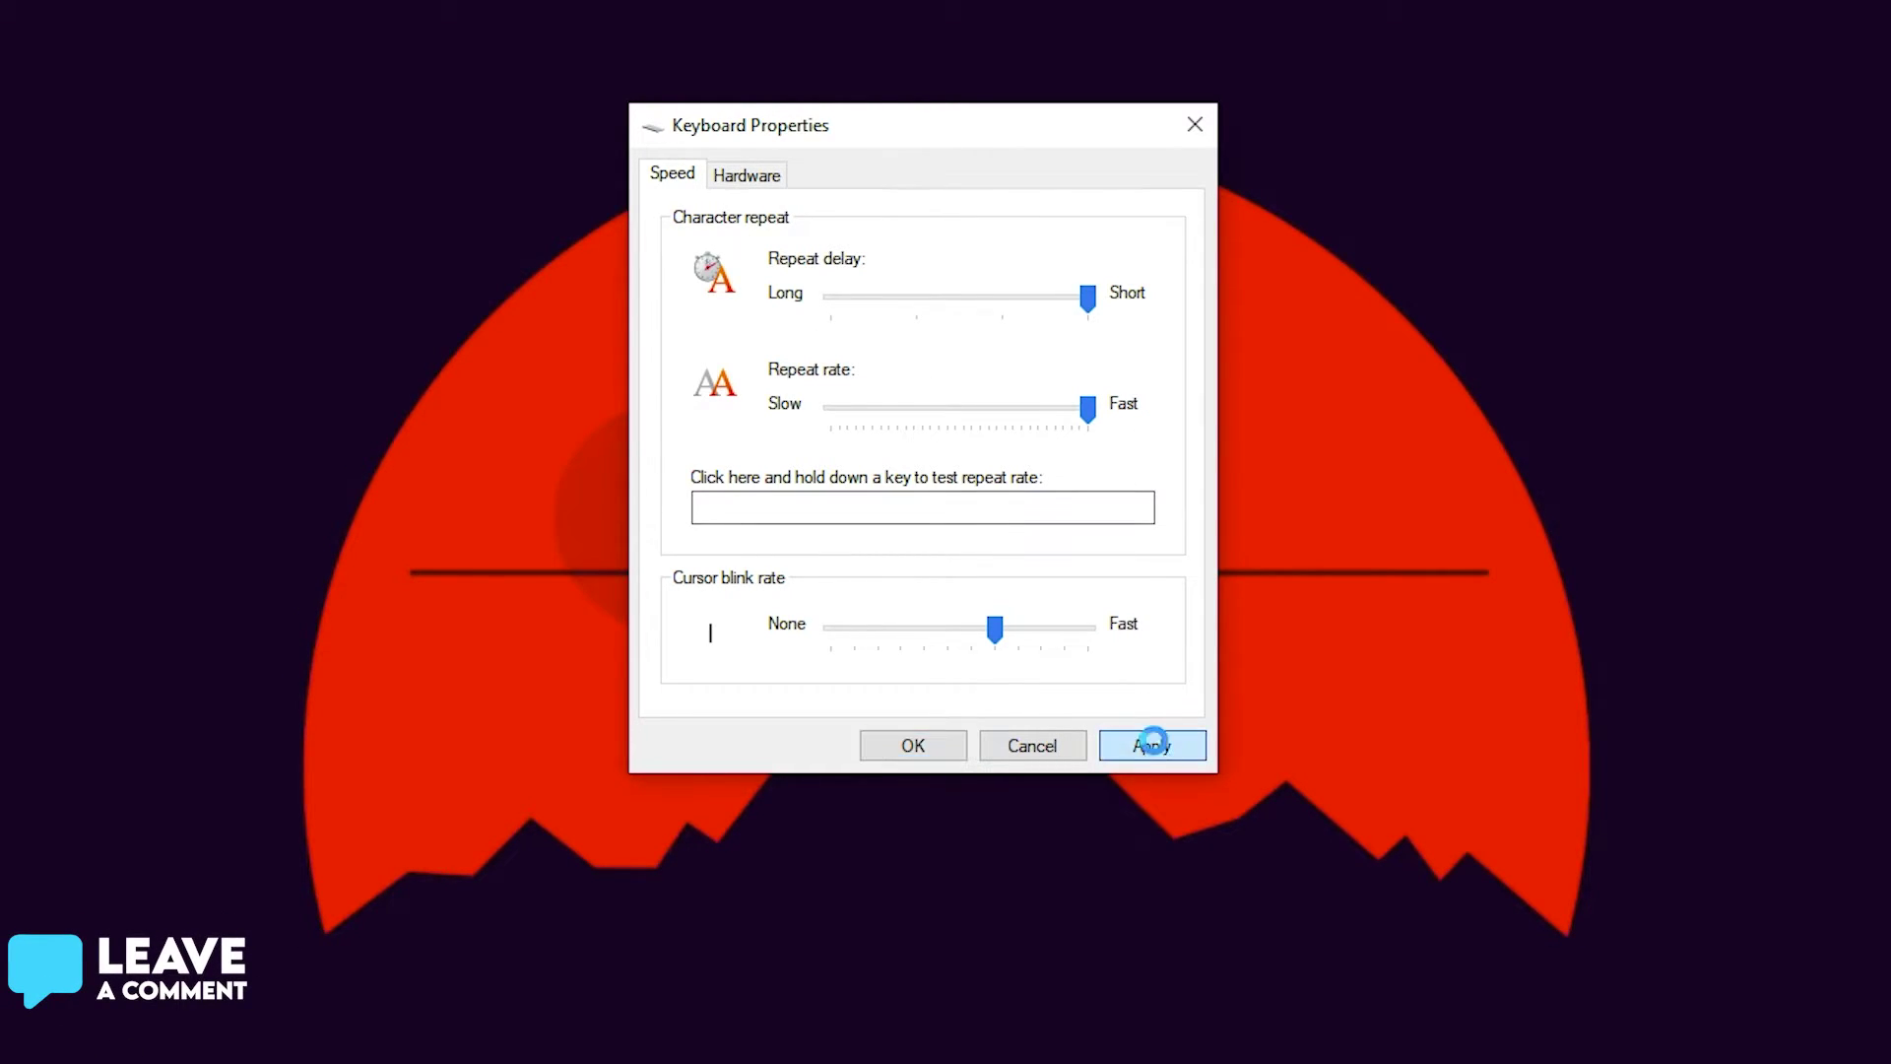
left_click(924, 675)
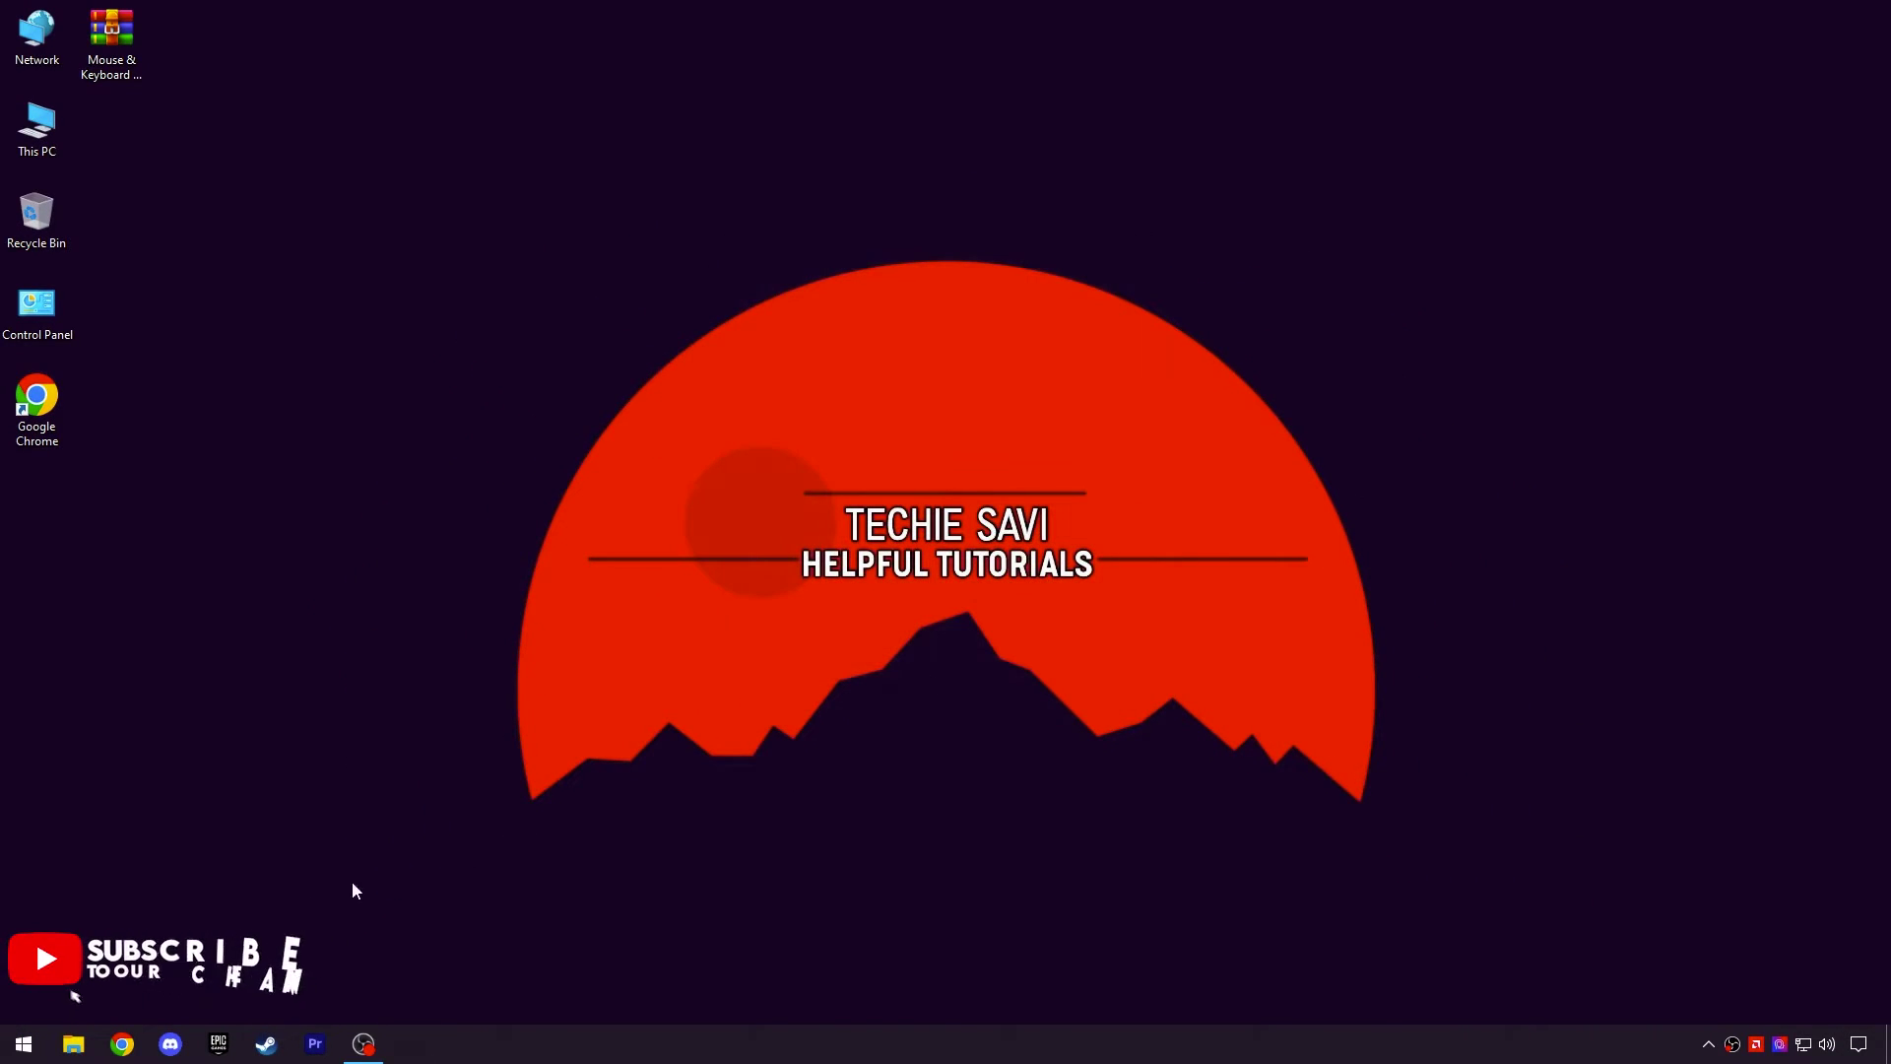
Step: Open the Performance Options from the advanced system settings on the Windows About page
left_click(22, 1042)
left_click(24, 953)
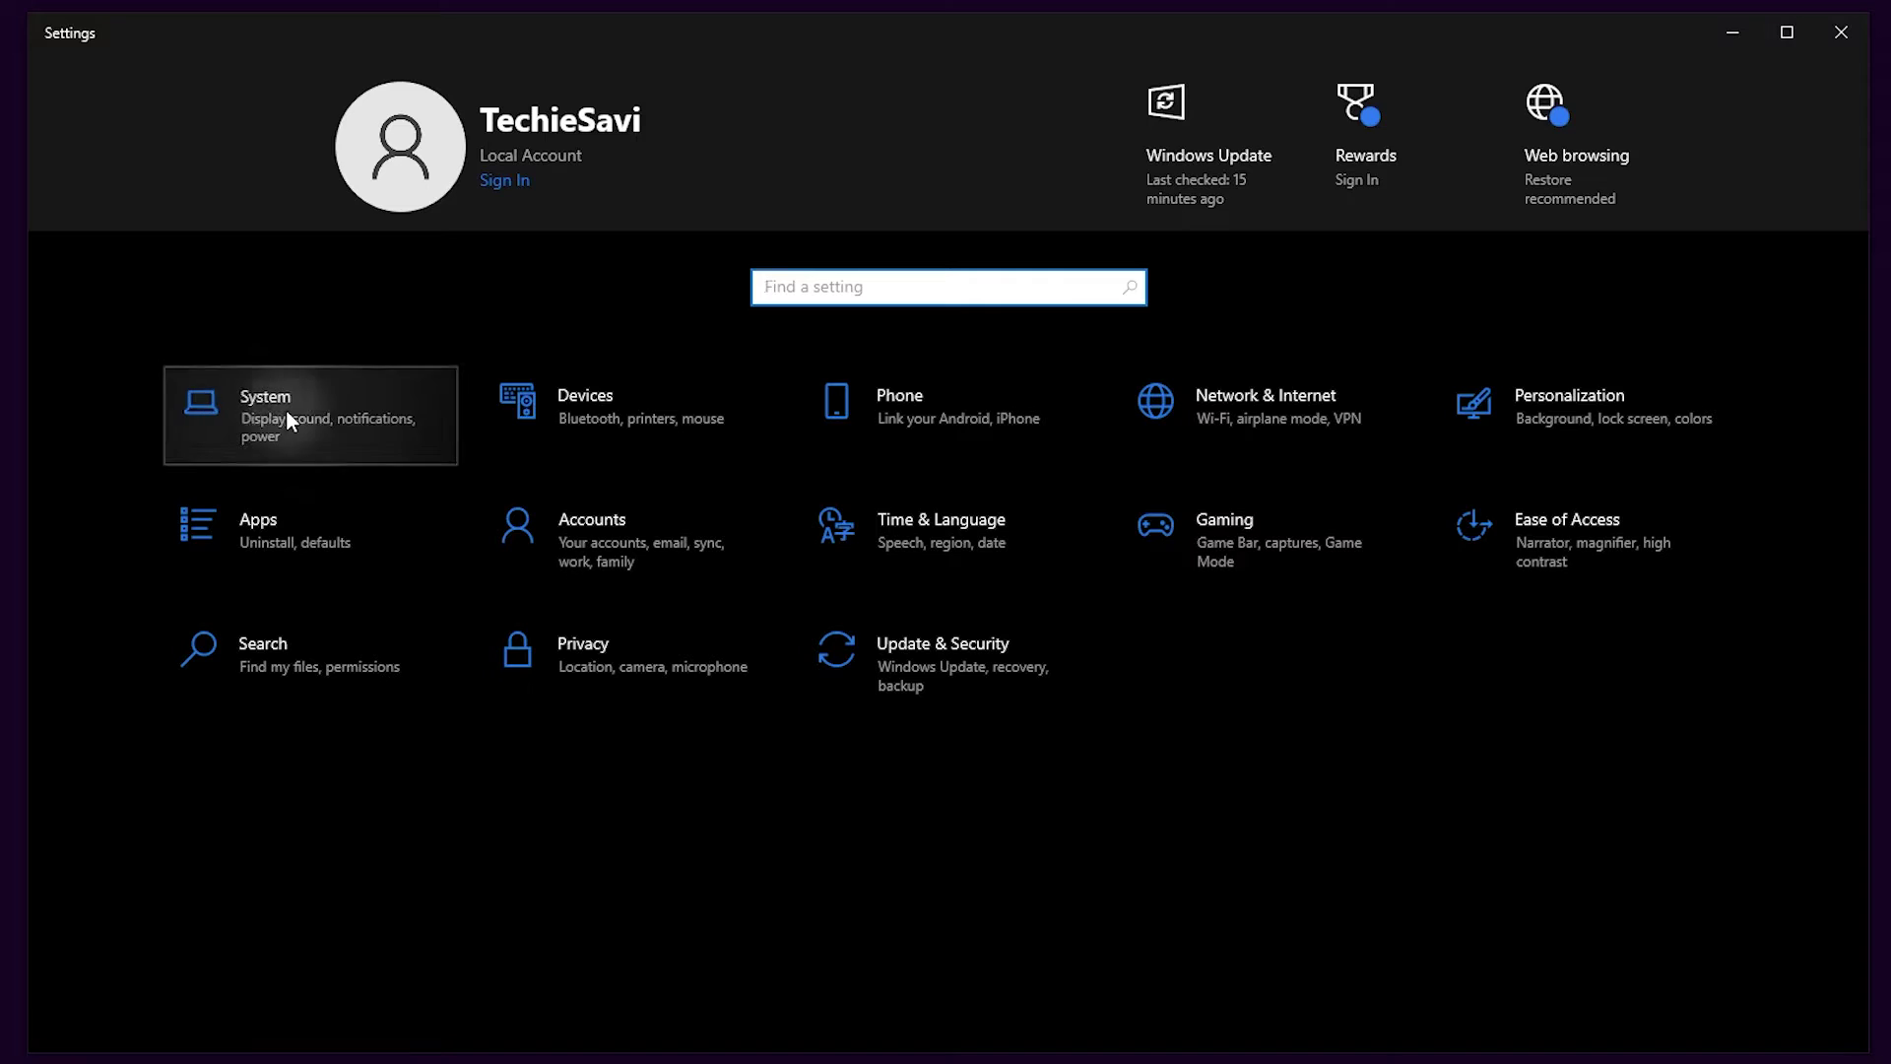
left_click(288, 415)
scroll(404, 438, "down", 3)
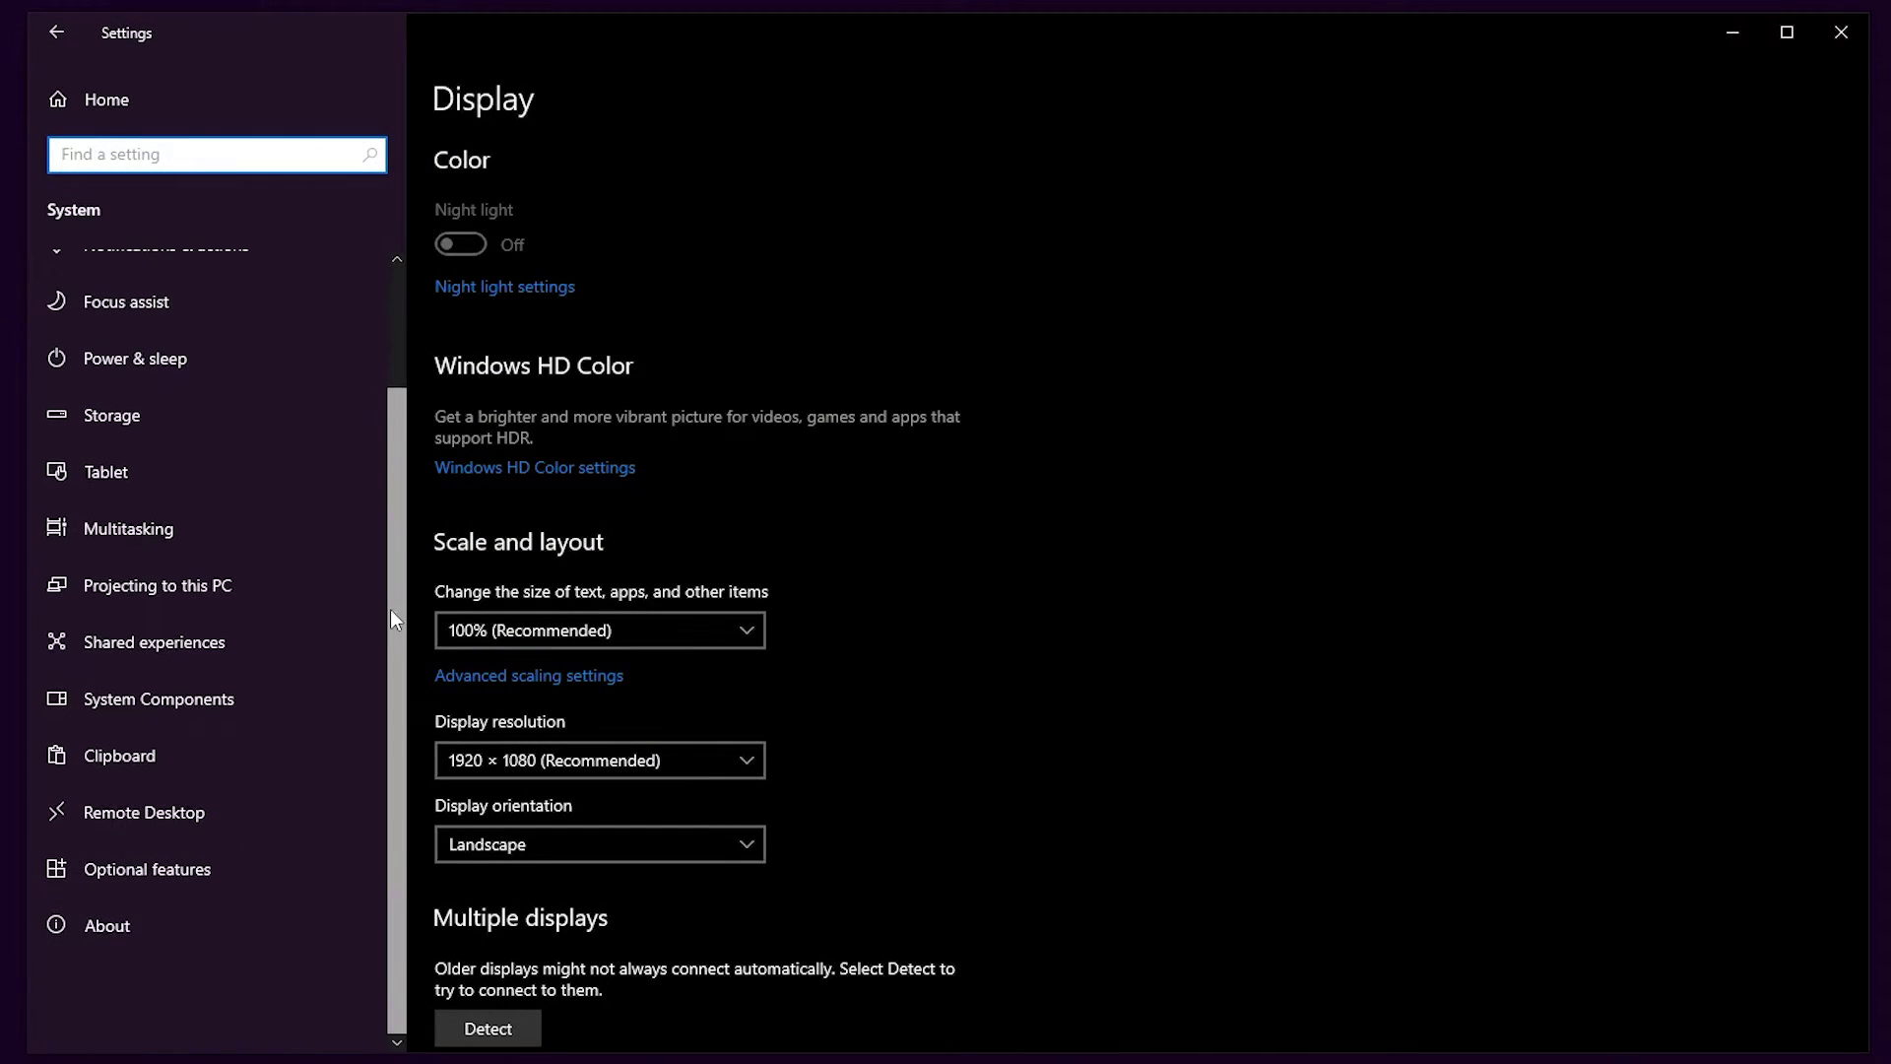
left_click(104, 930)
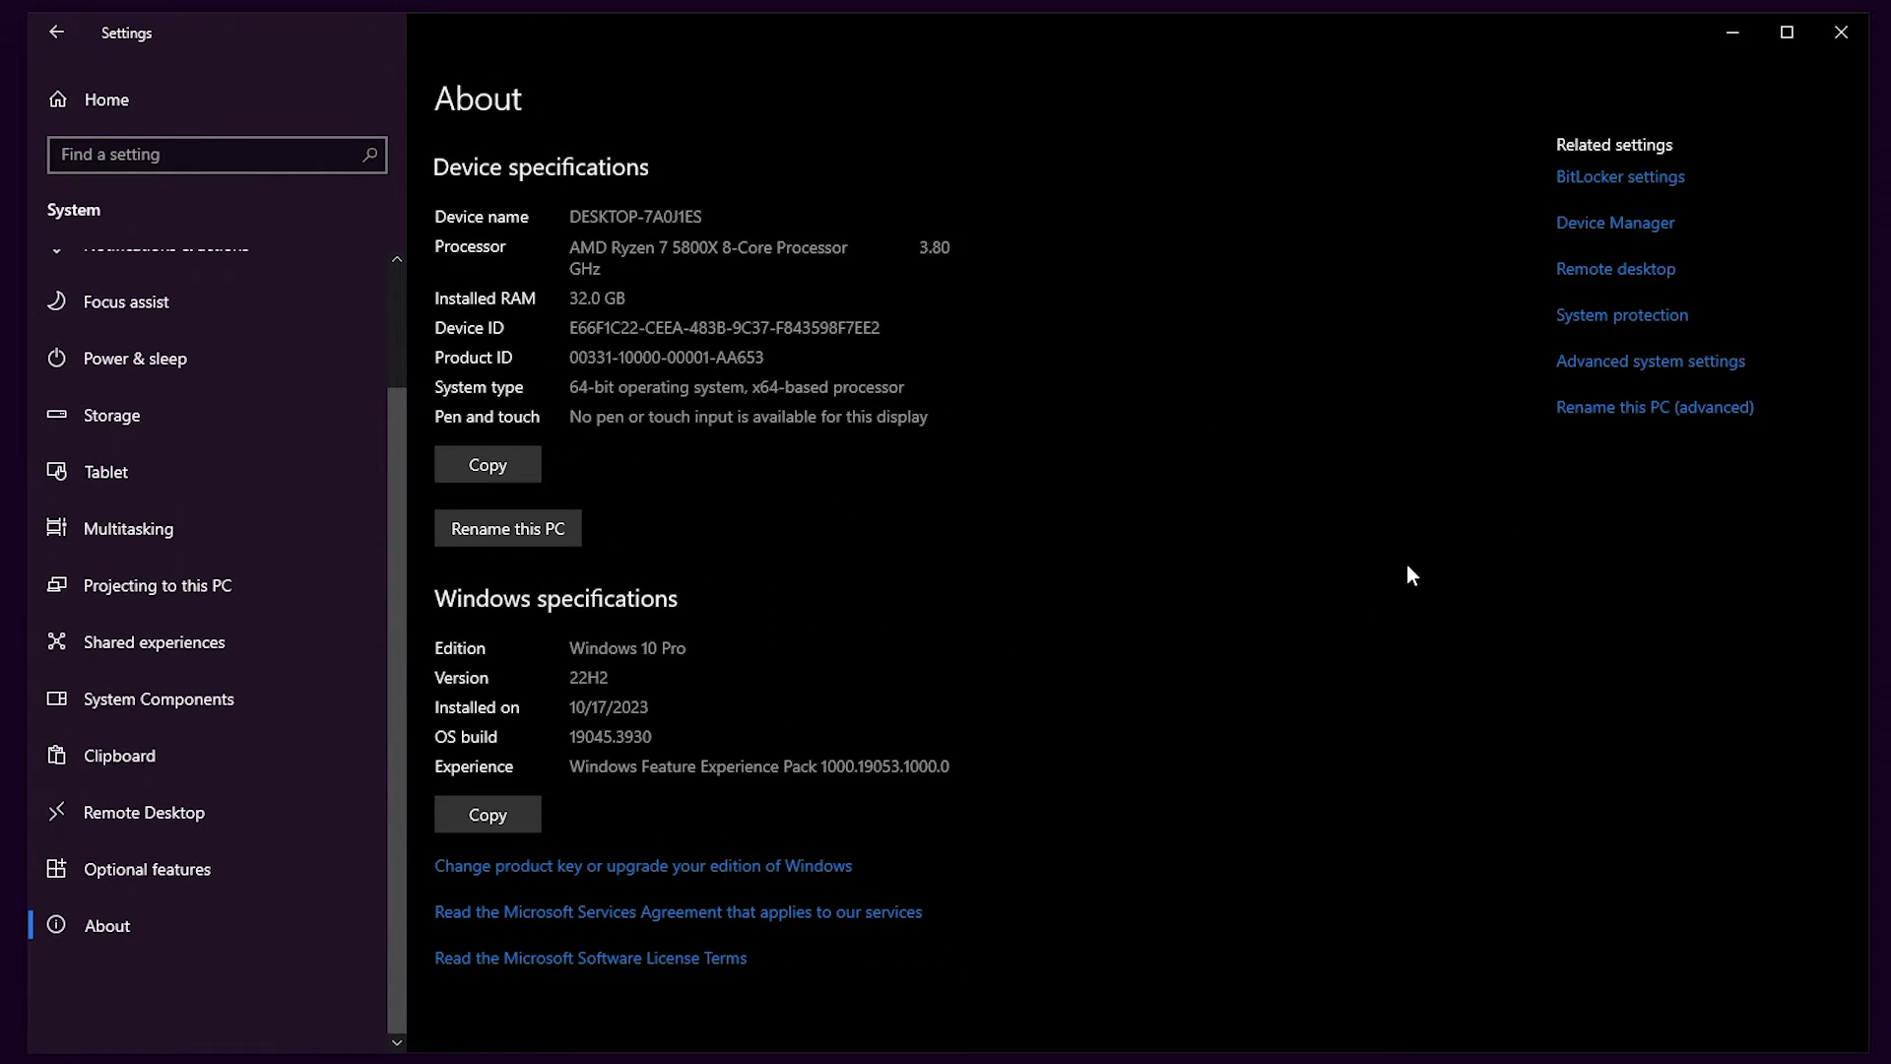
left_click(1610, 366)
left_click_drag(181, 0, 692, 117)
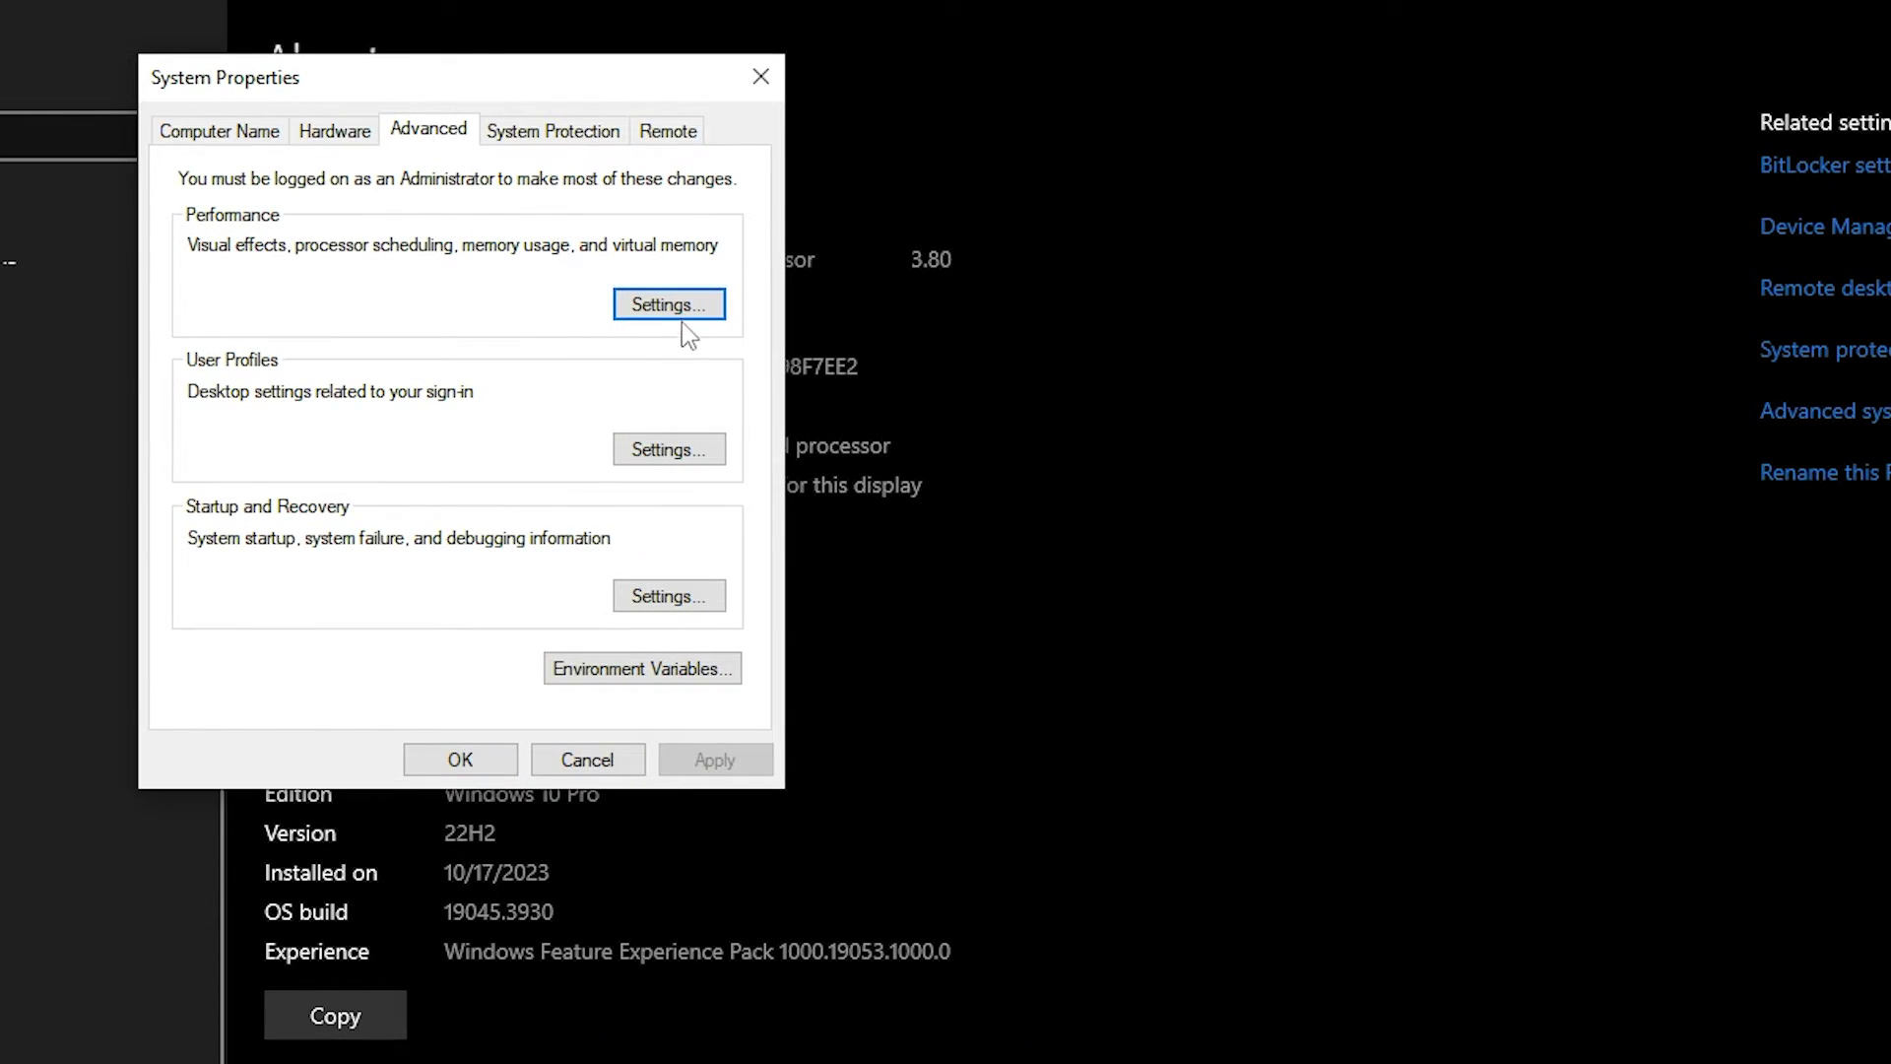
left_click(738, 281)
left_click_drag(635, 202, 1246, 94)
Step: Adjust visual effects for best performance, re-enabling only window minimize/maximize animation, translucent selection, window contents while dragging, smooth fonts and icon label shadows
left_click(1000, 323)
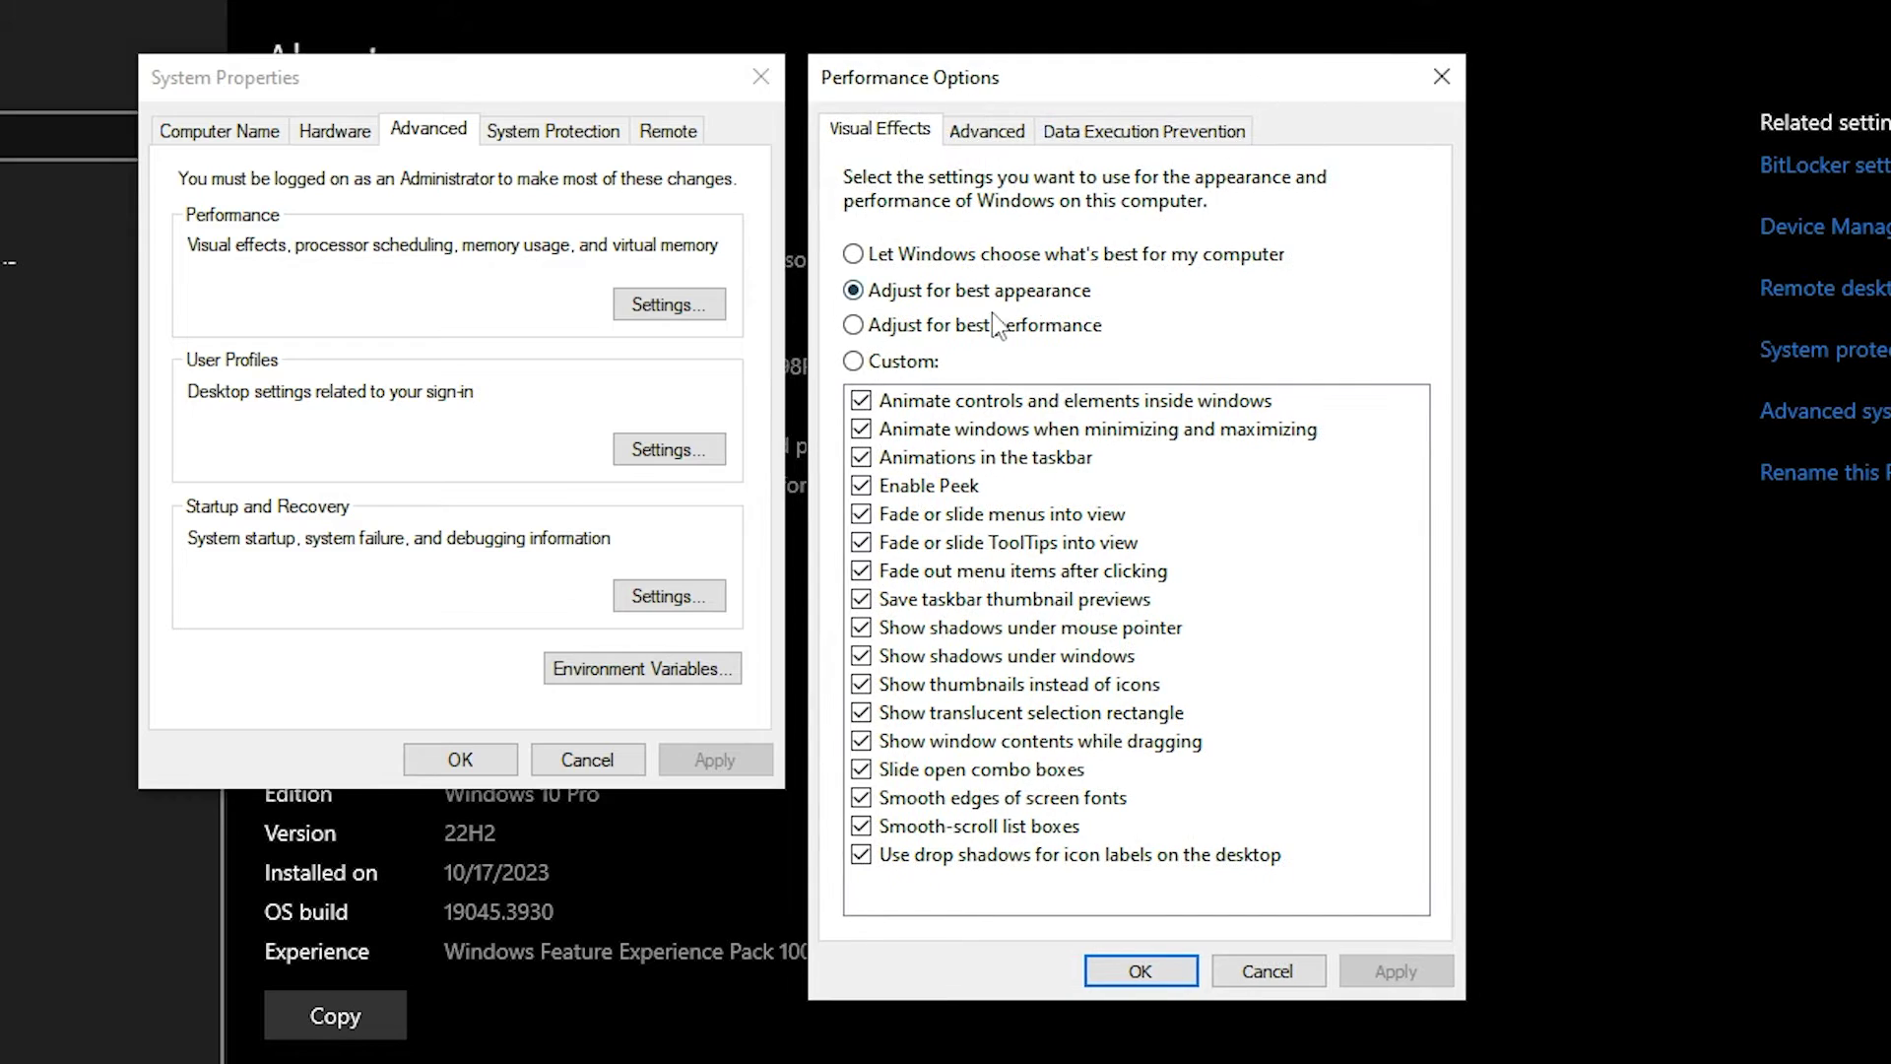
left_click(862, 429)
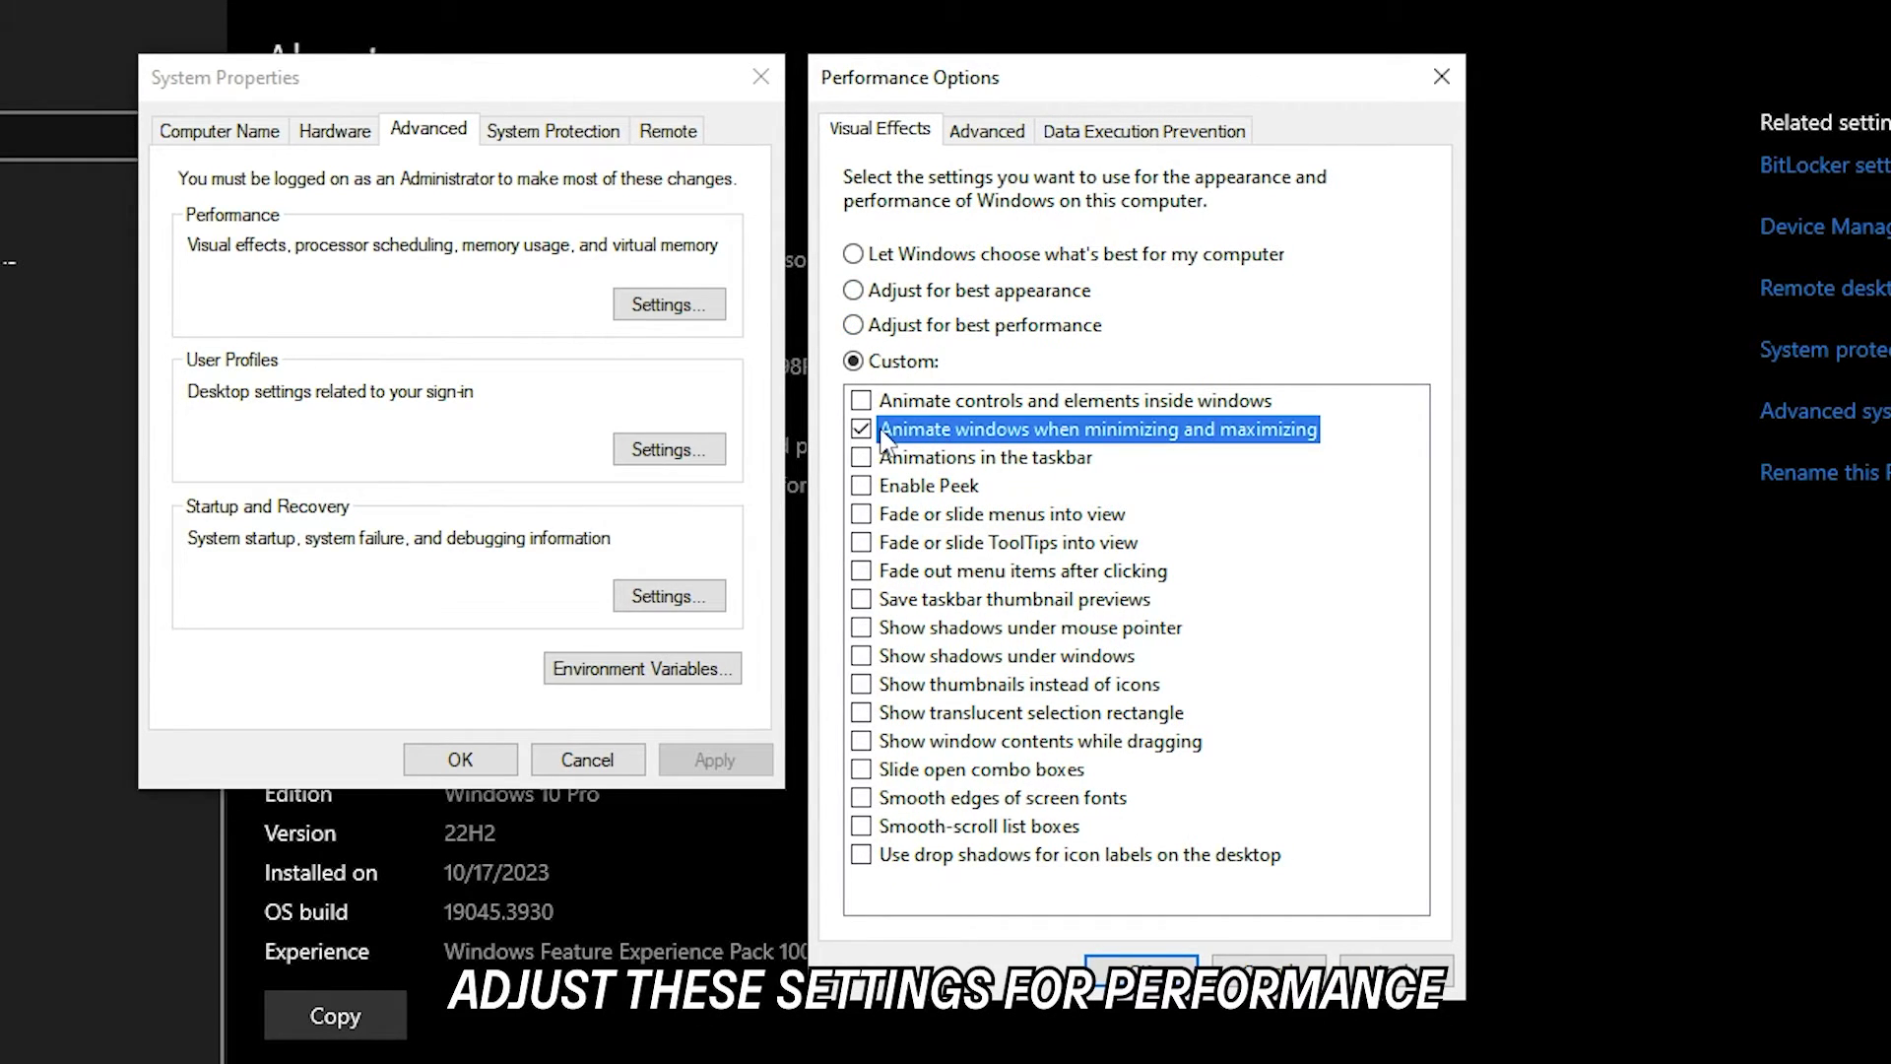
left_click(861, 714)
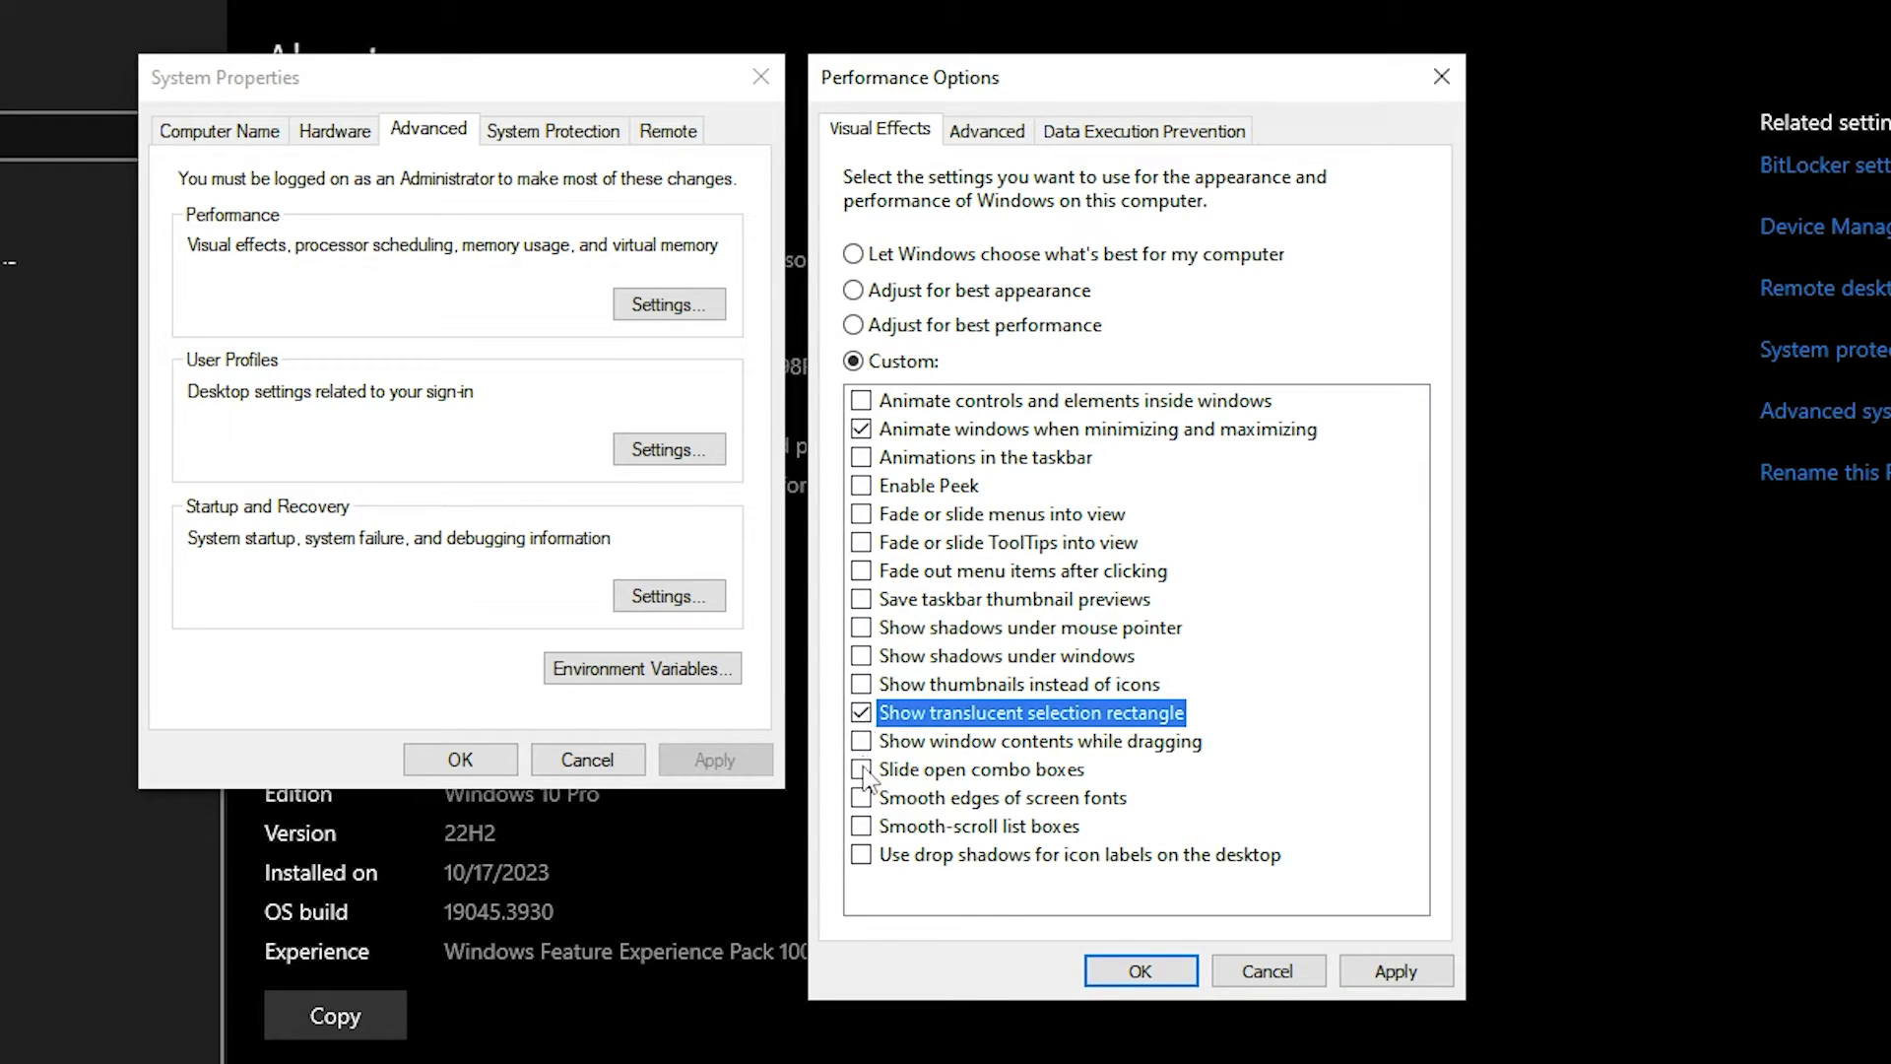
left_click(861, 742)
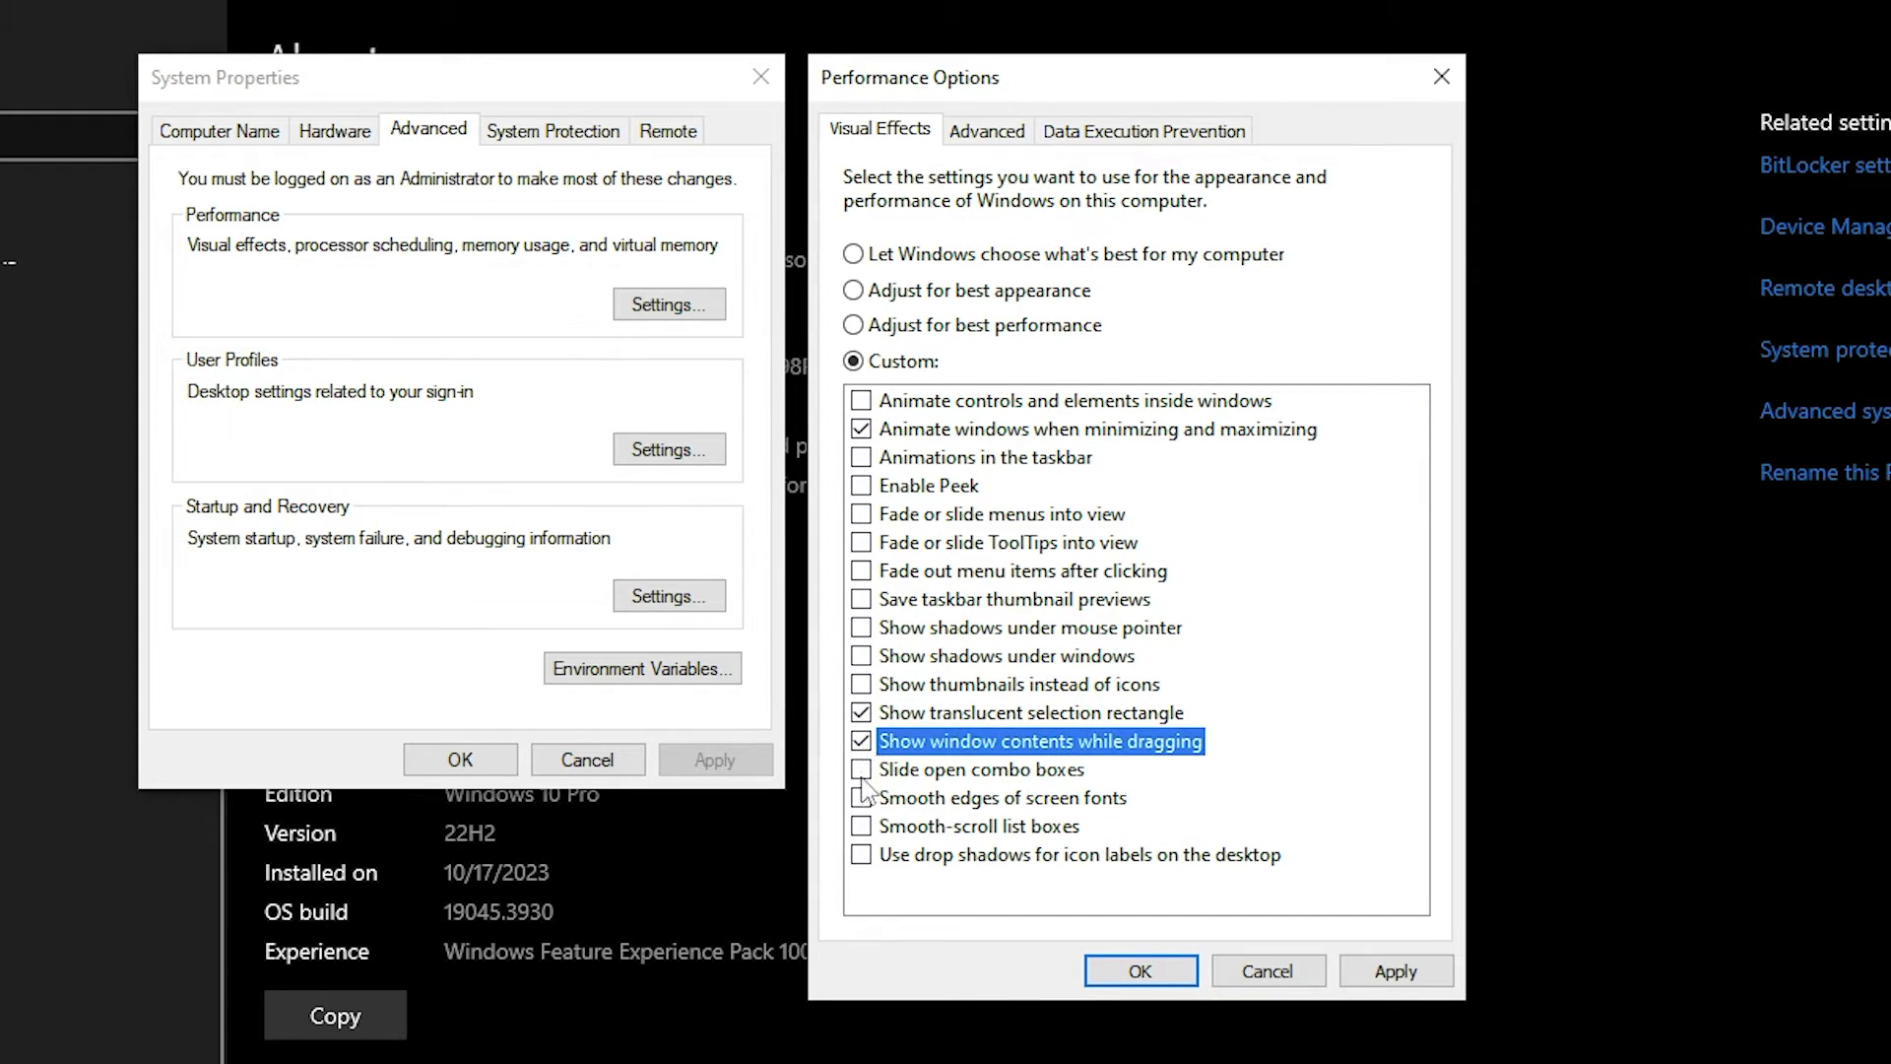
left_click(863, 800)
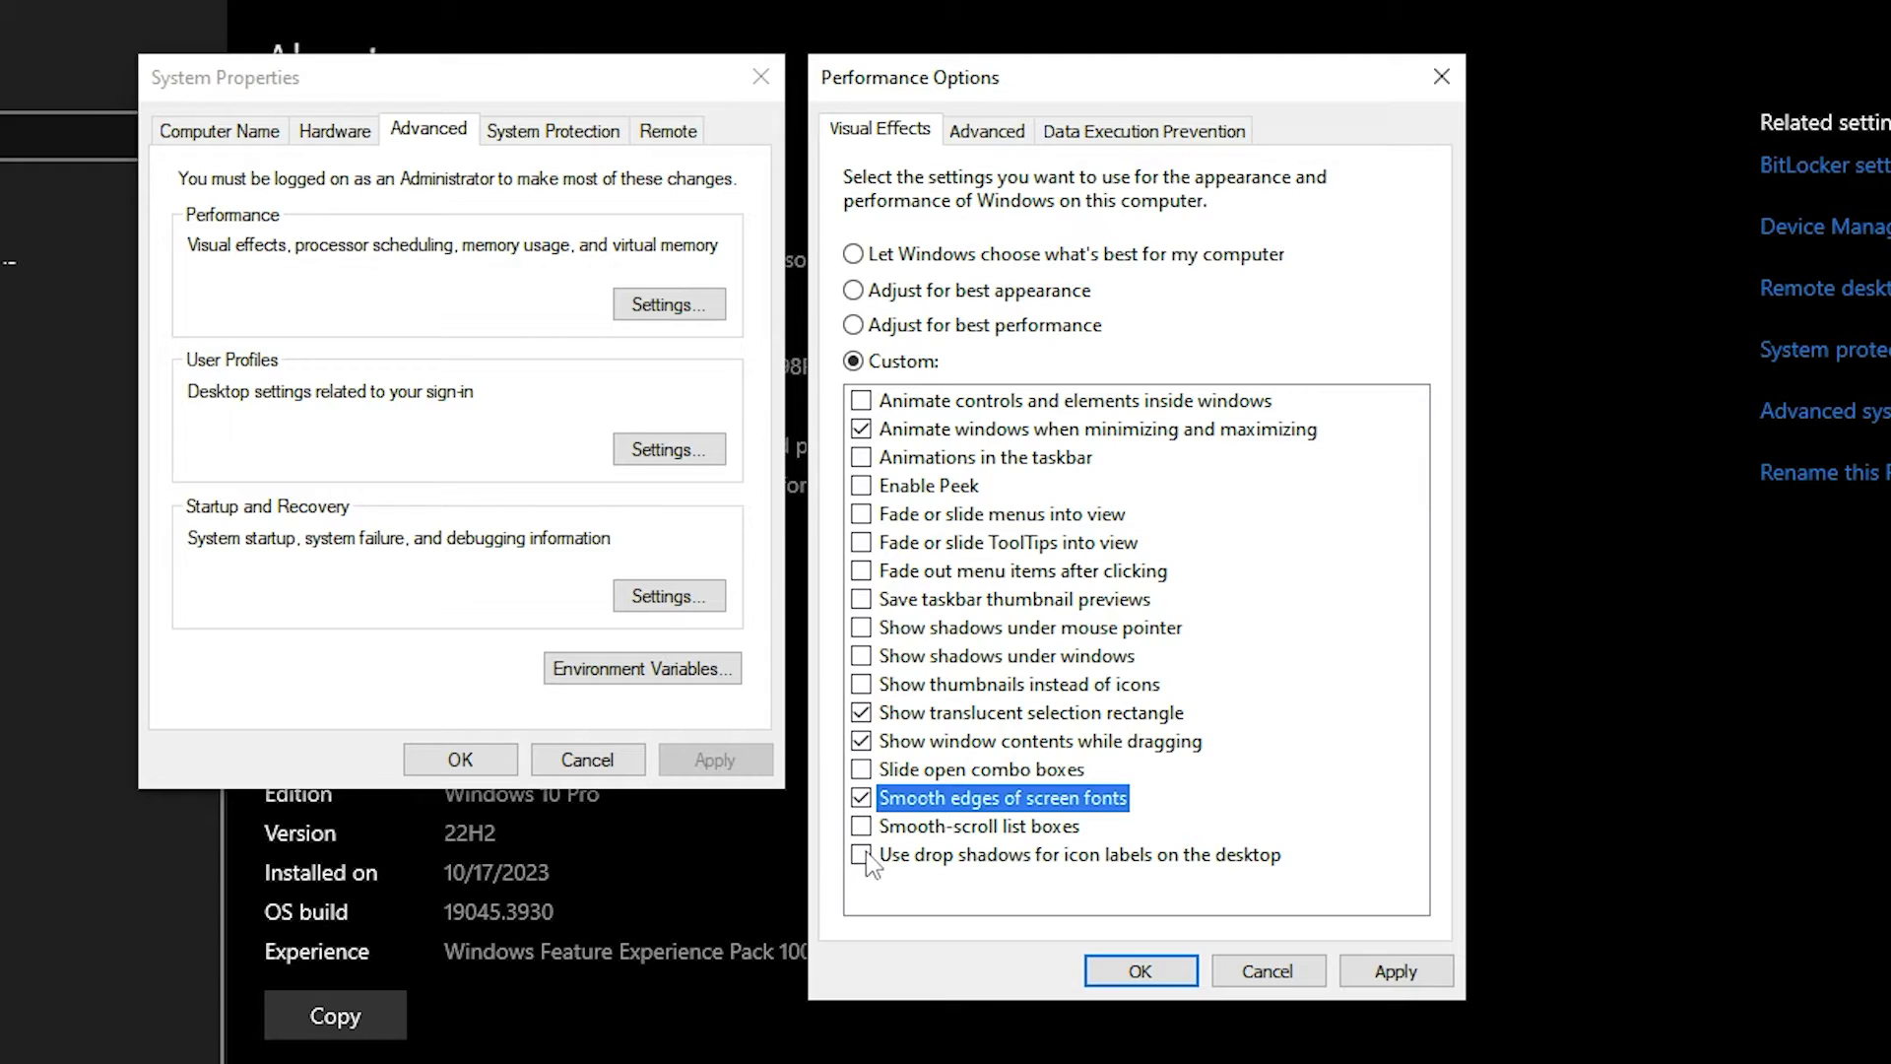
left_click(863, 856)
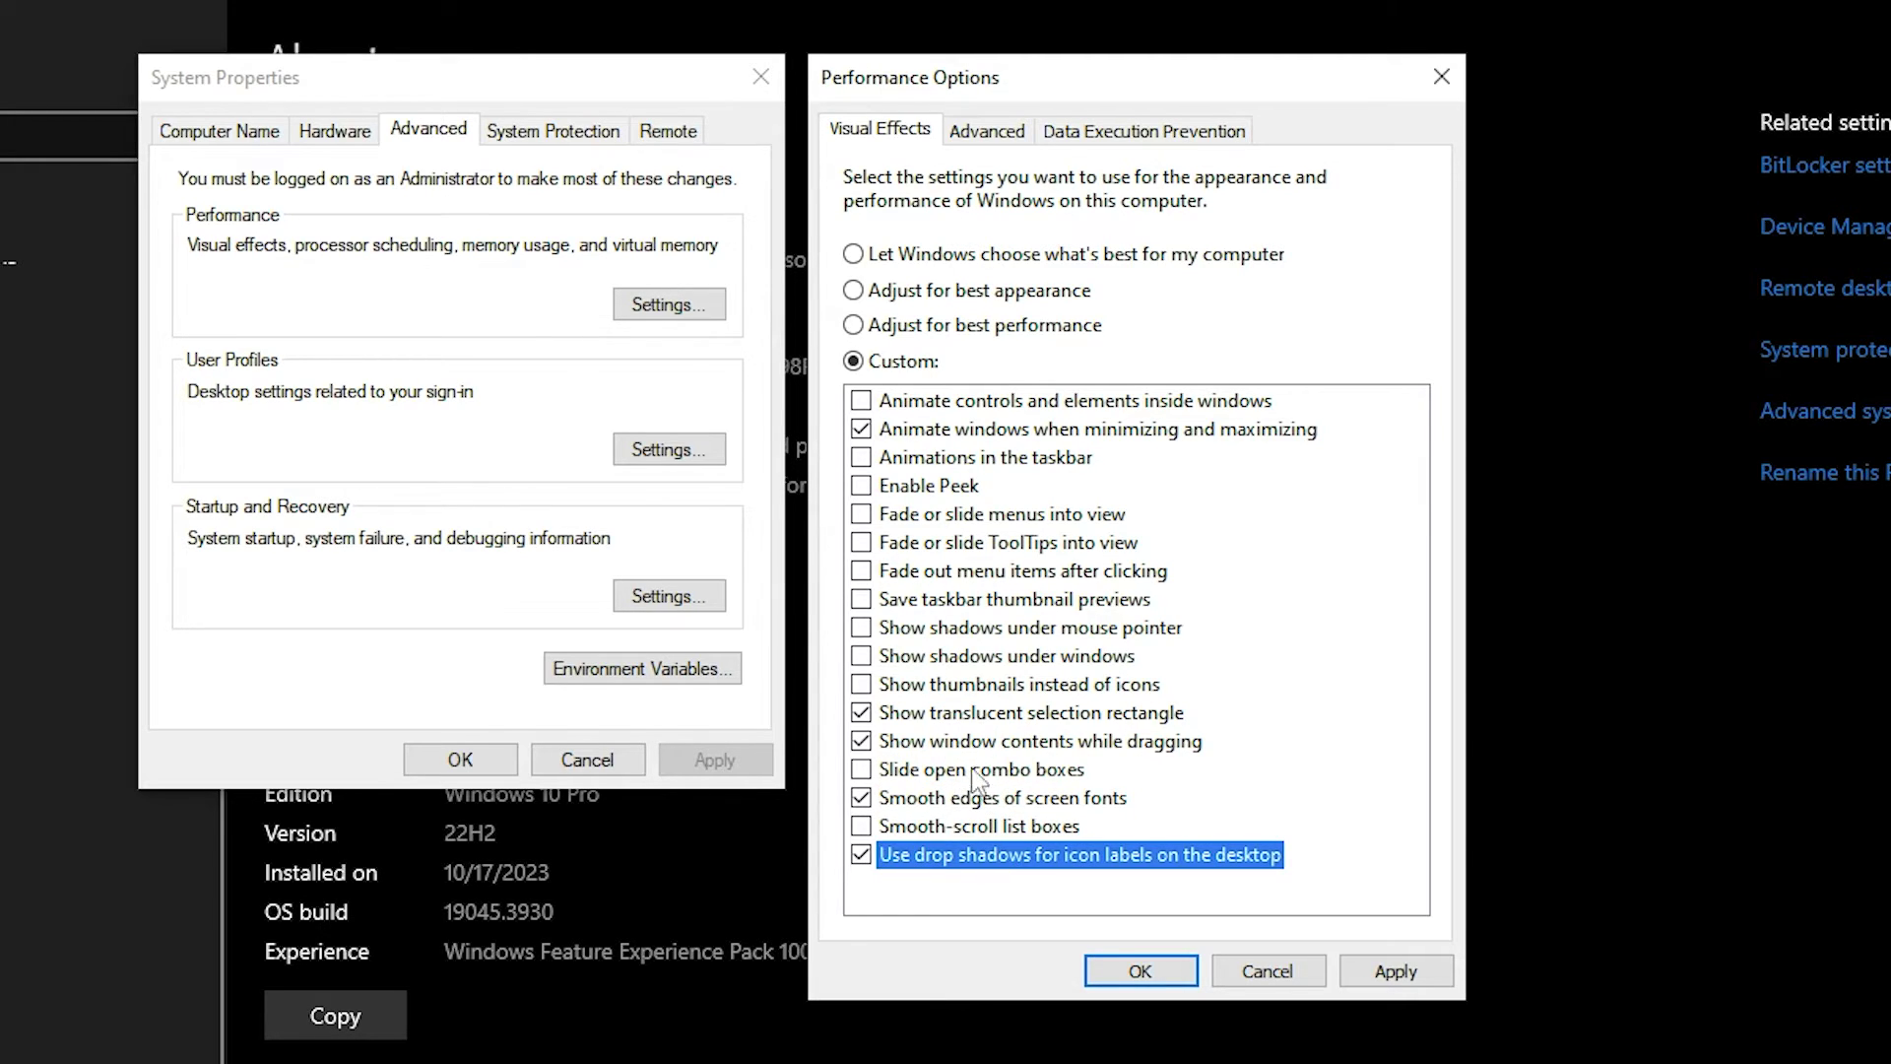
left_click(1402, 972)
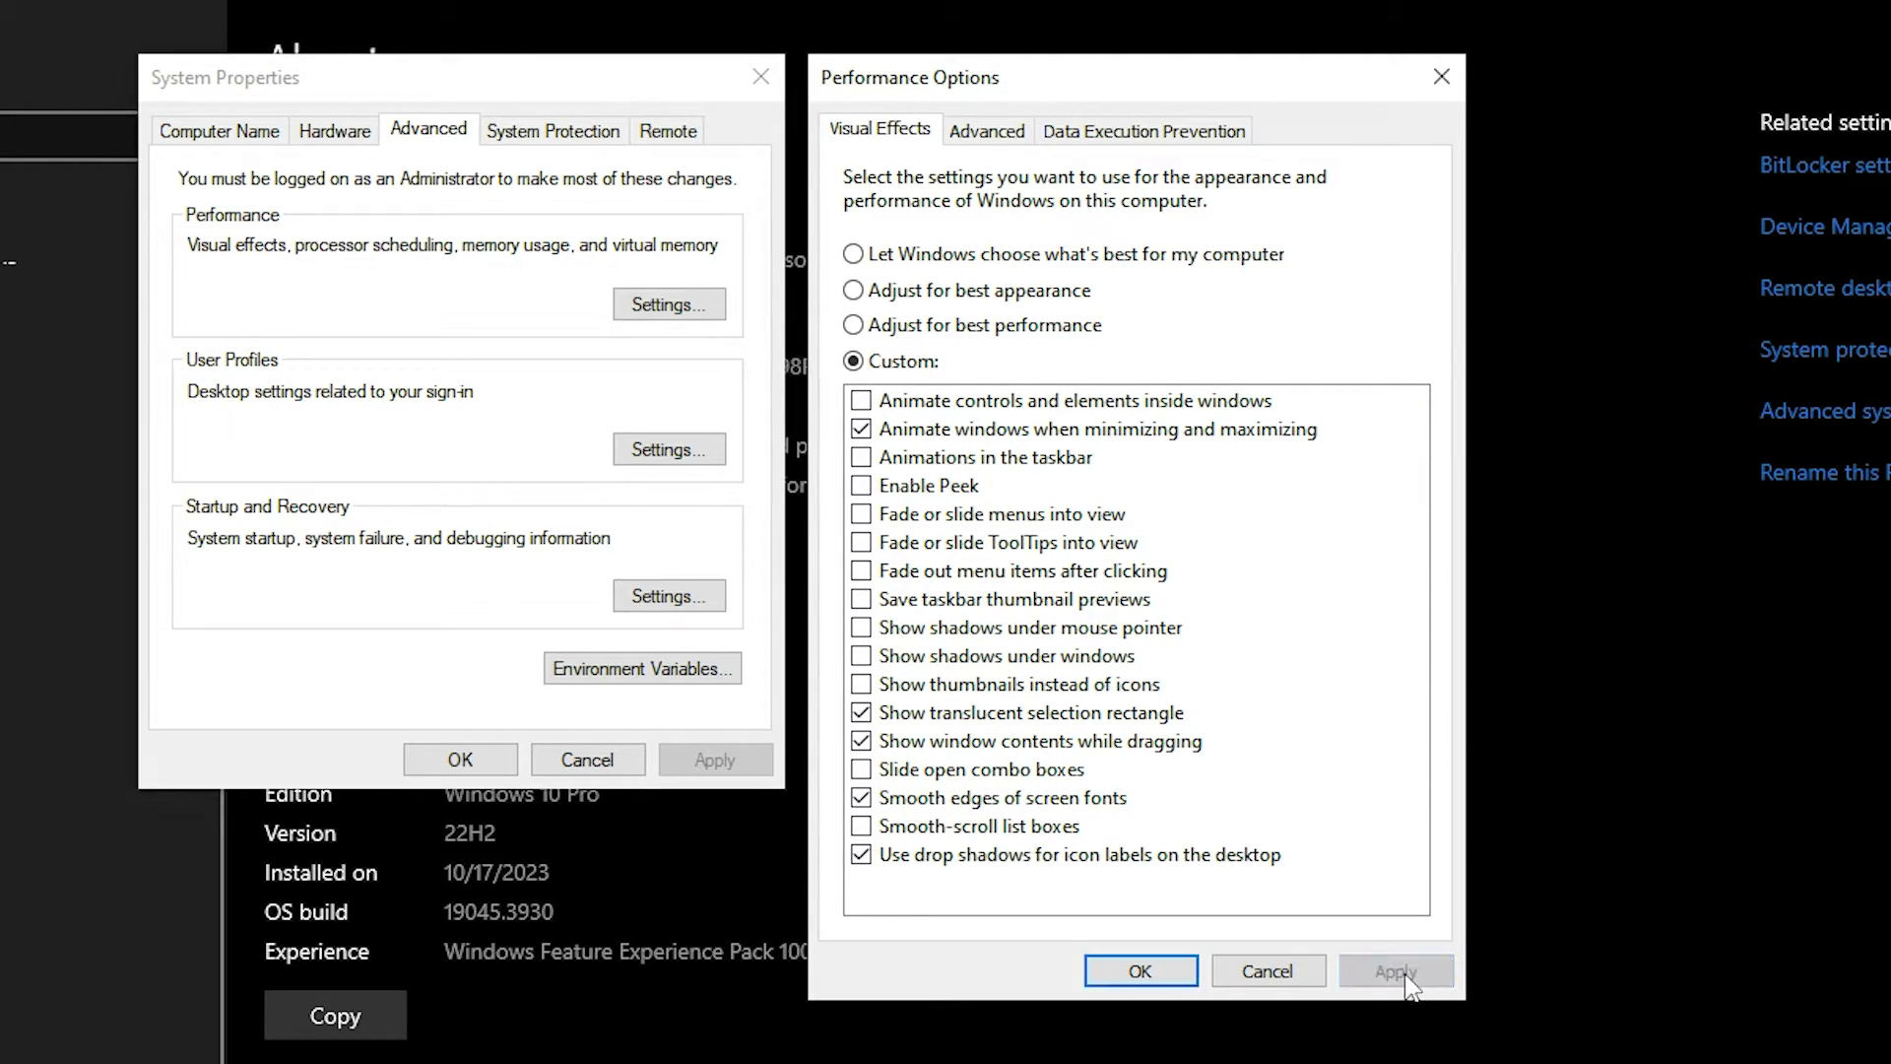
left_click(1139, 970)
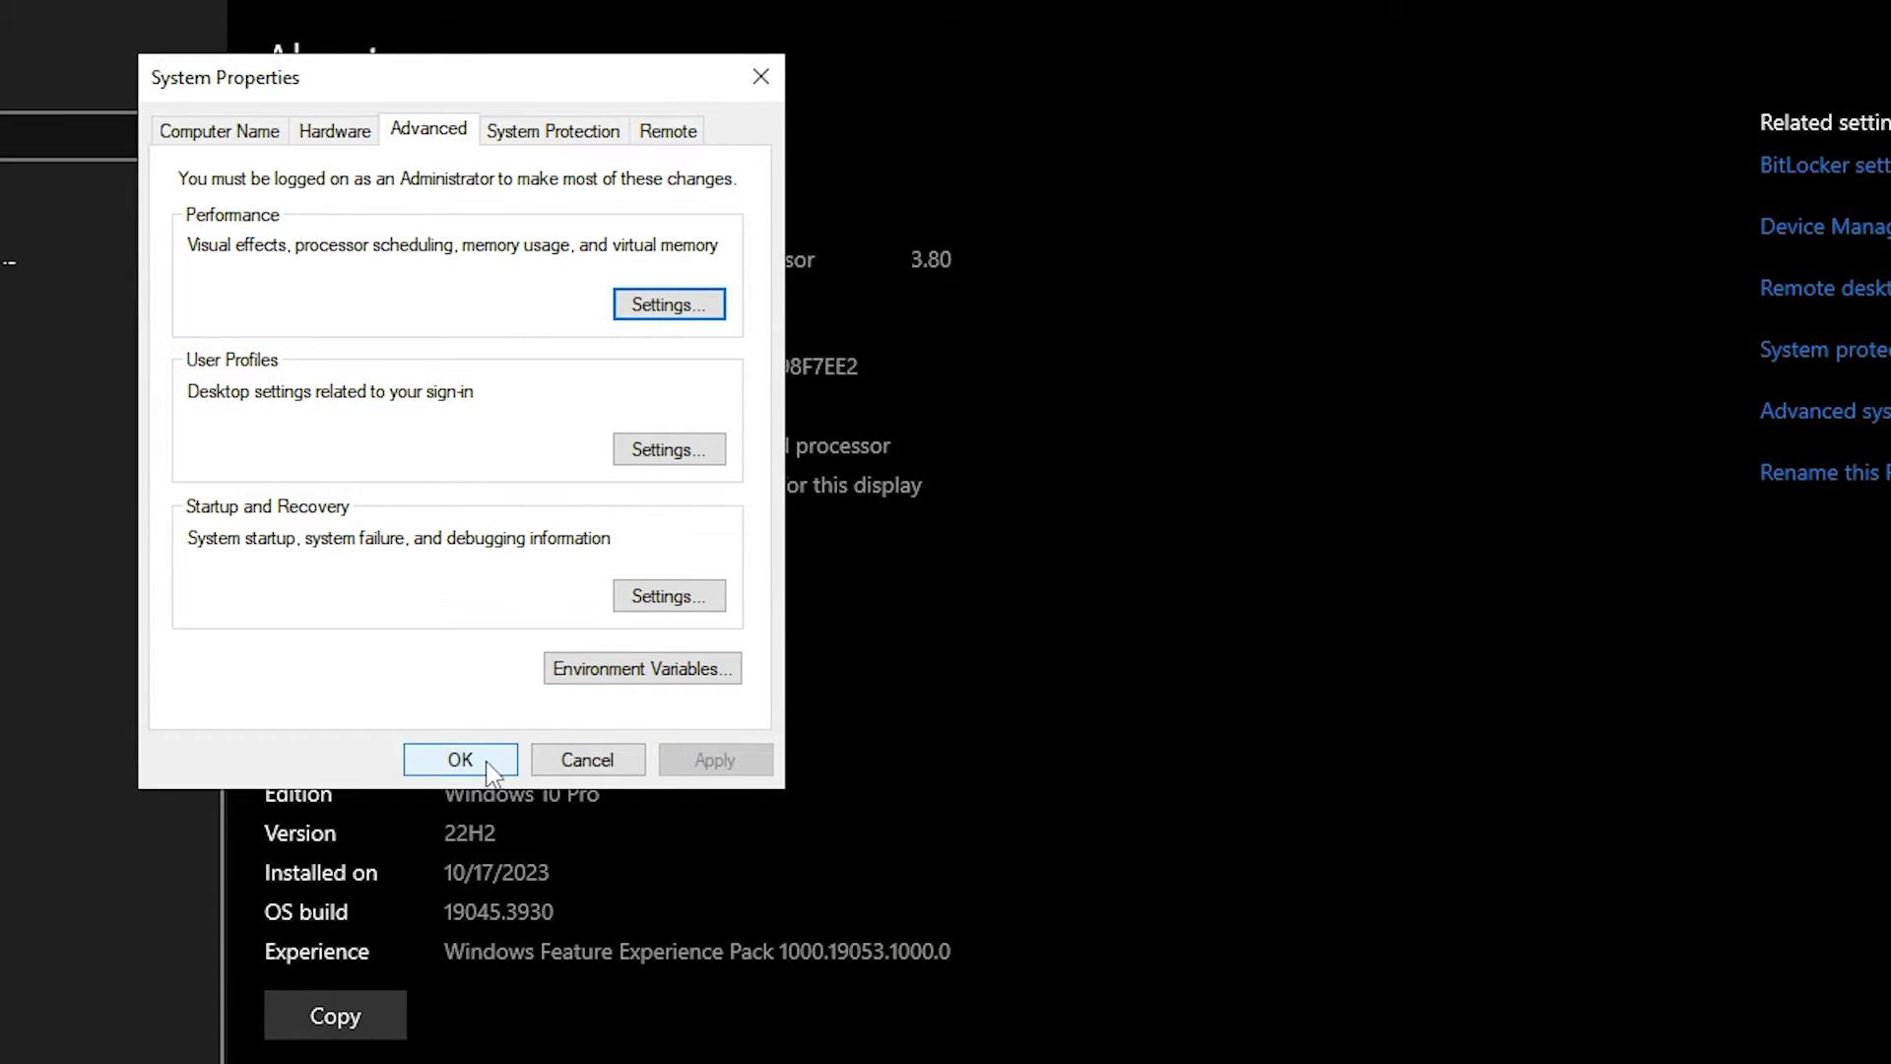
left_click(460, 759)
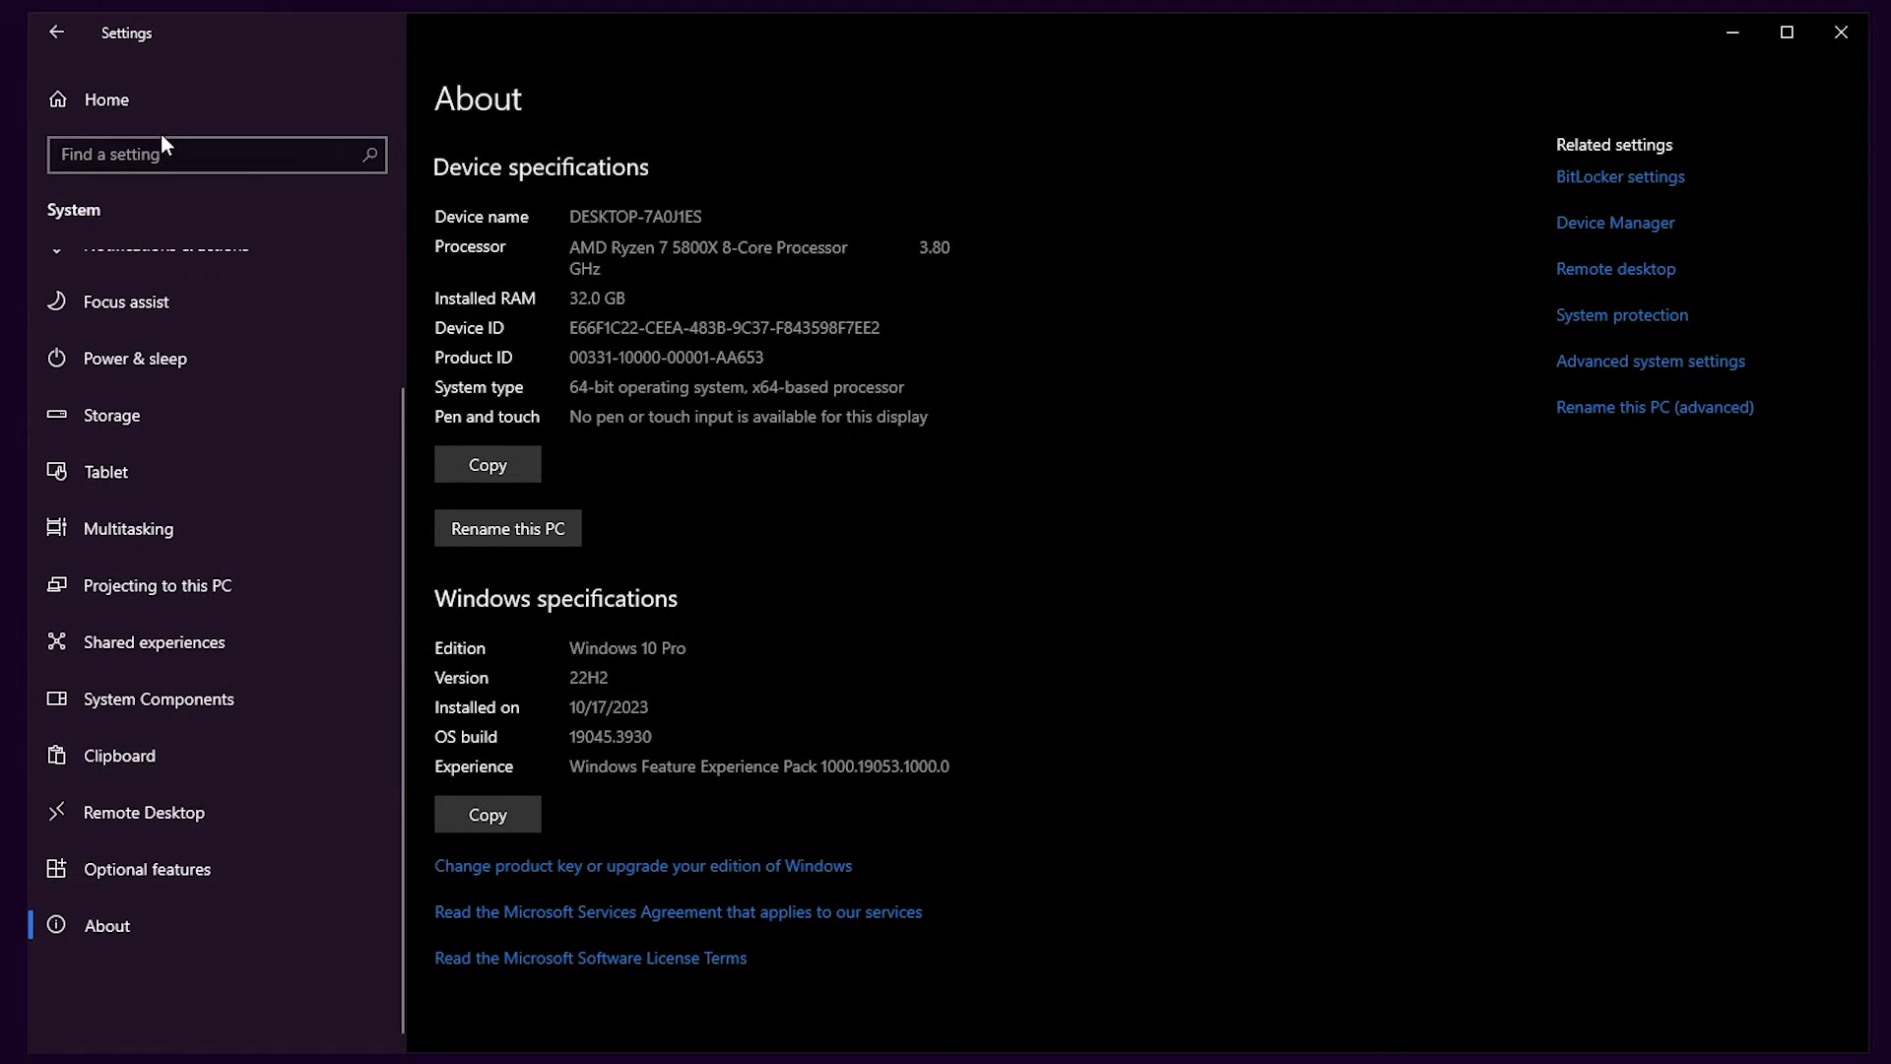
Step: Check the animation, transparency and scroll bar options in the Ease of Access display settings, and close Settings
left_click(135, 100)
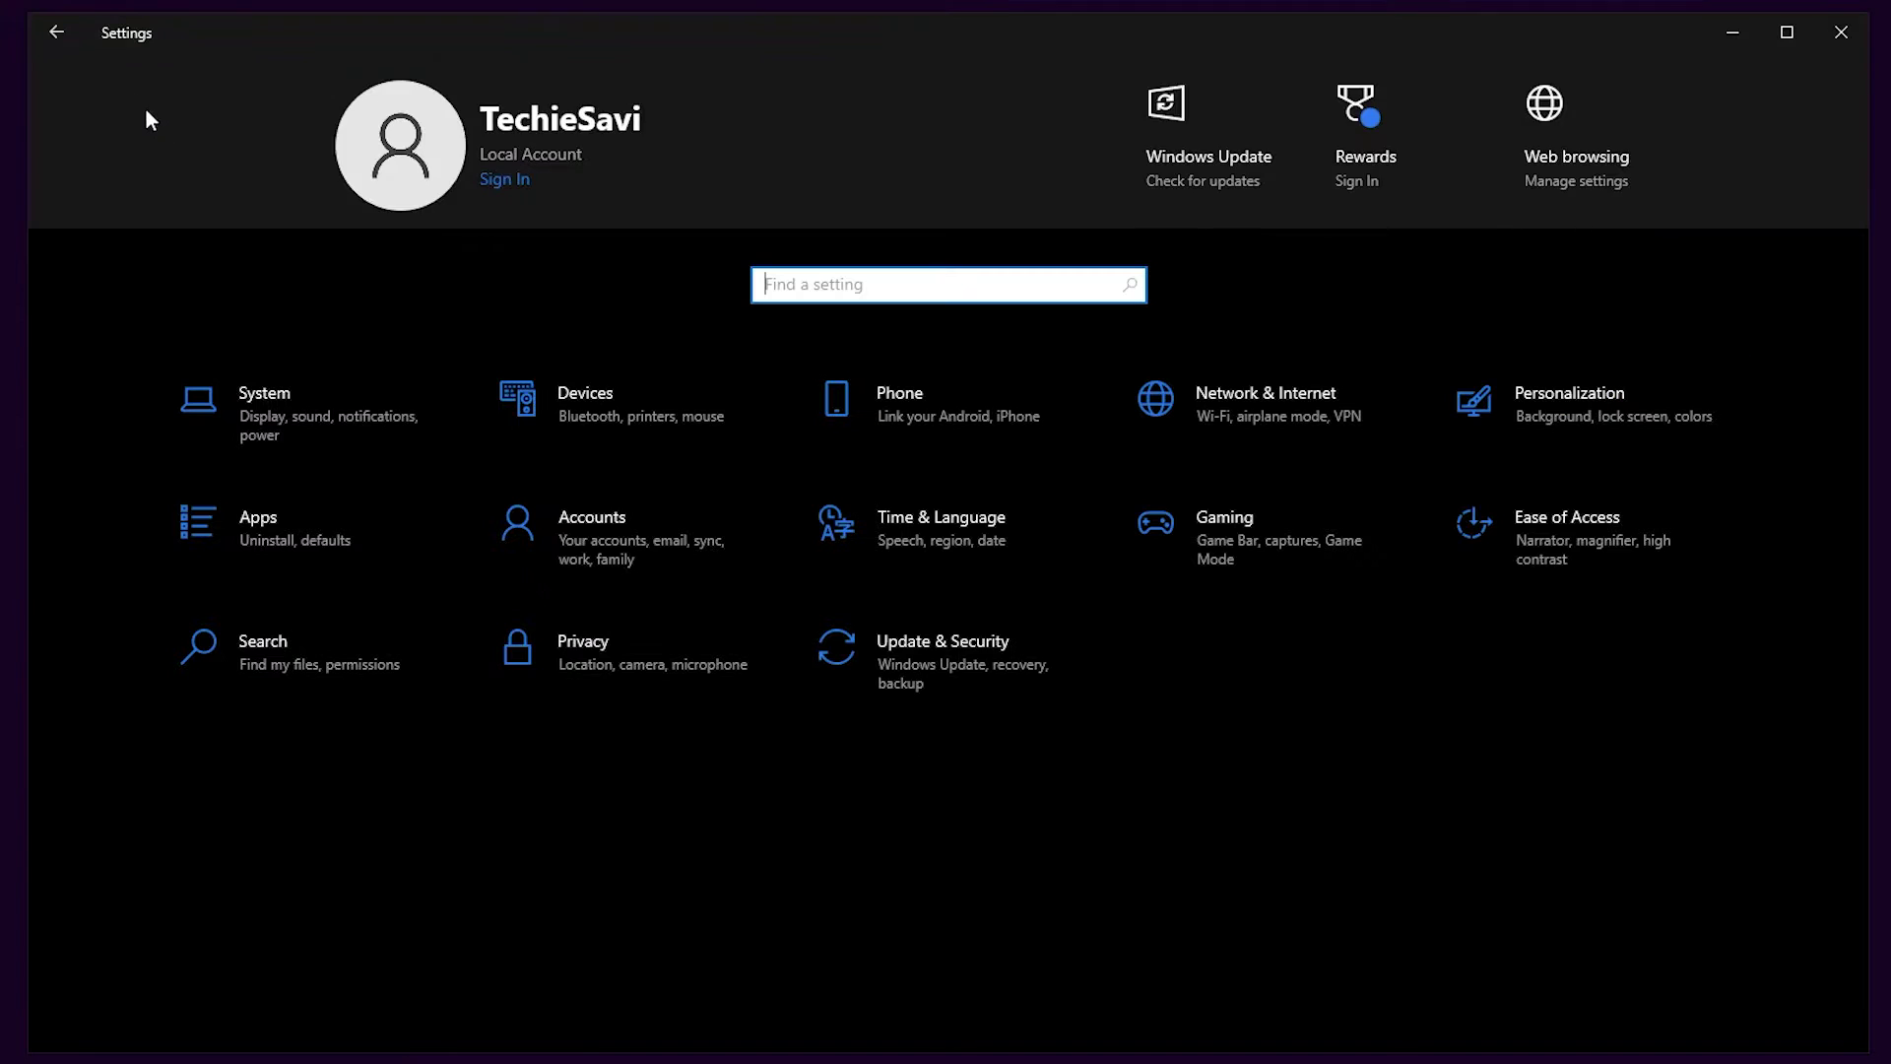
left_click(1531, 549)
scroll(894, 624, "down", 5)
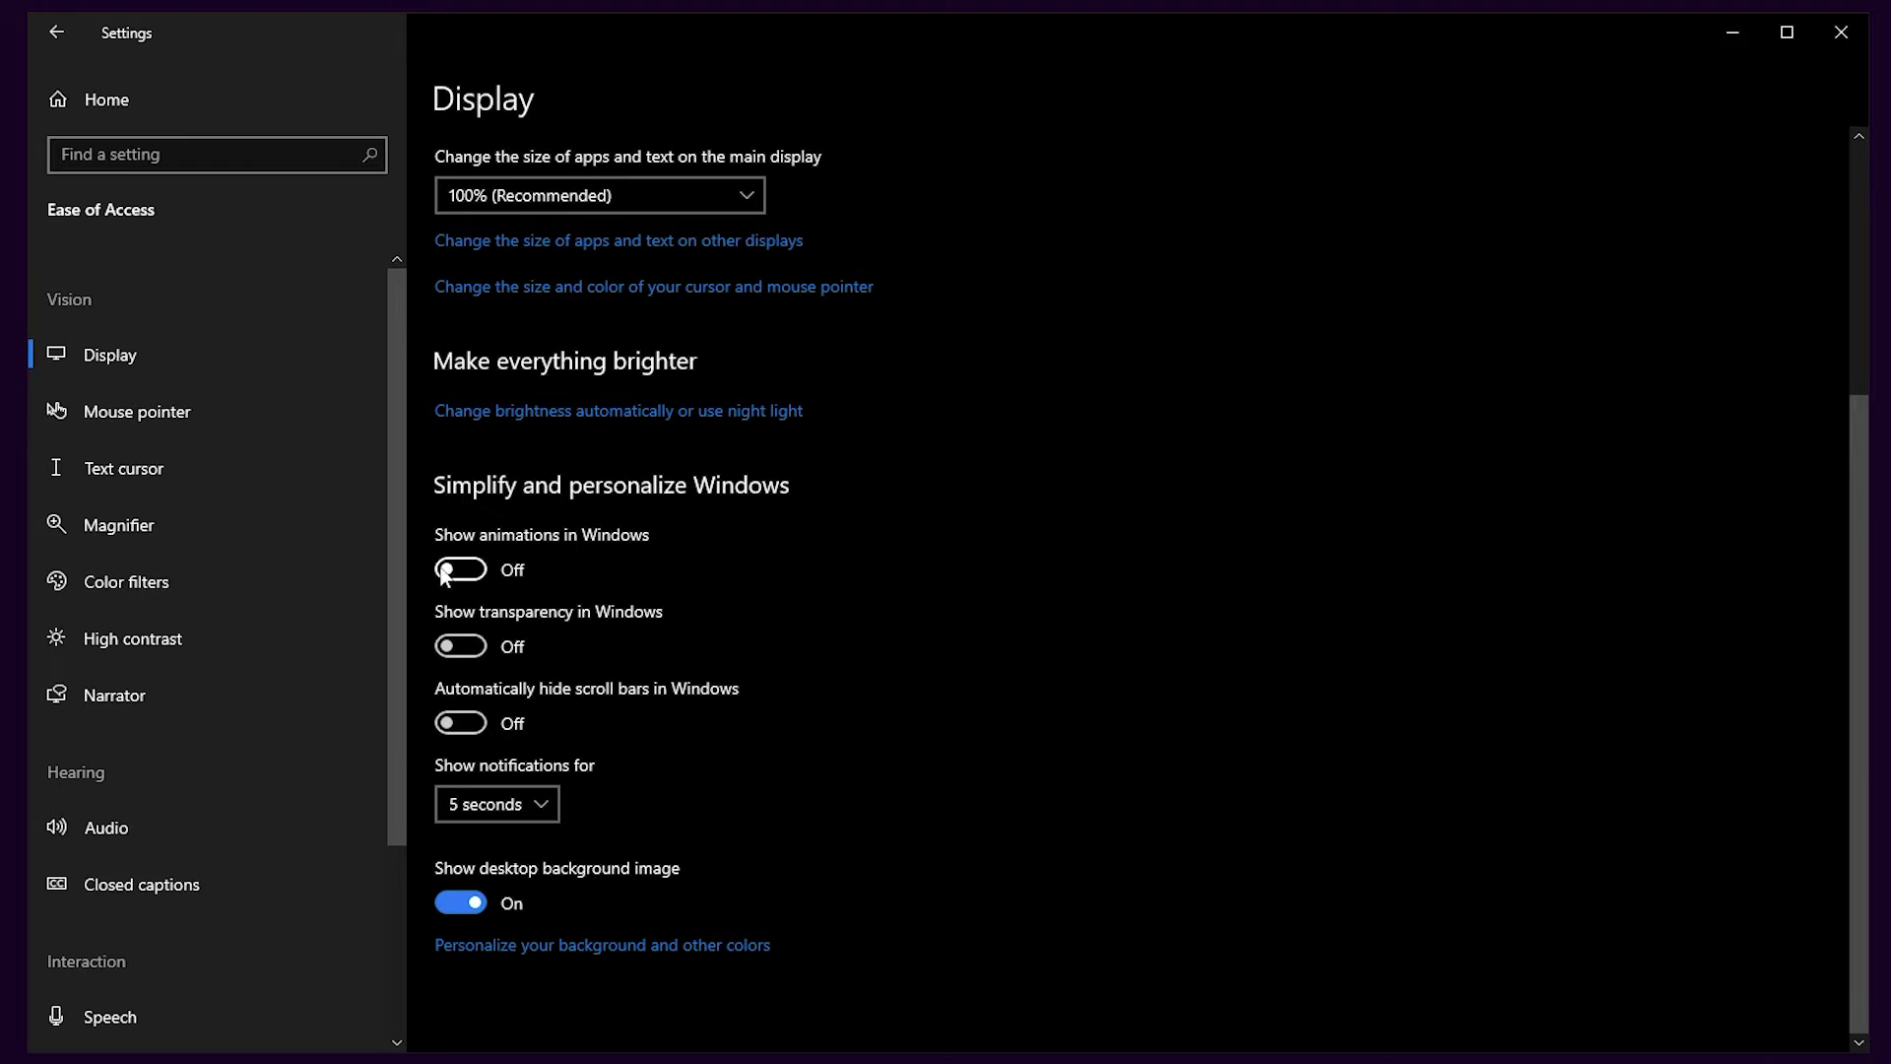
scroll(580, 715, "up", 5)
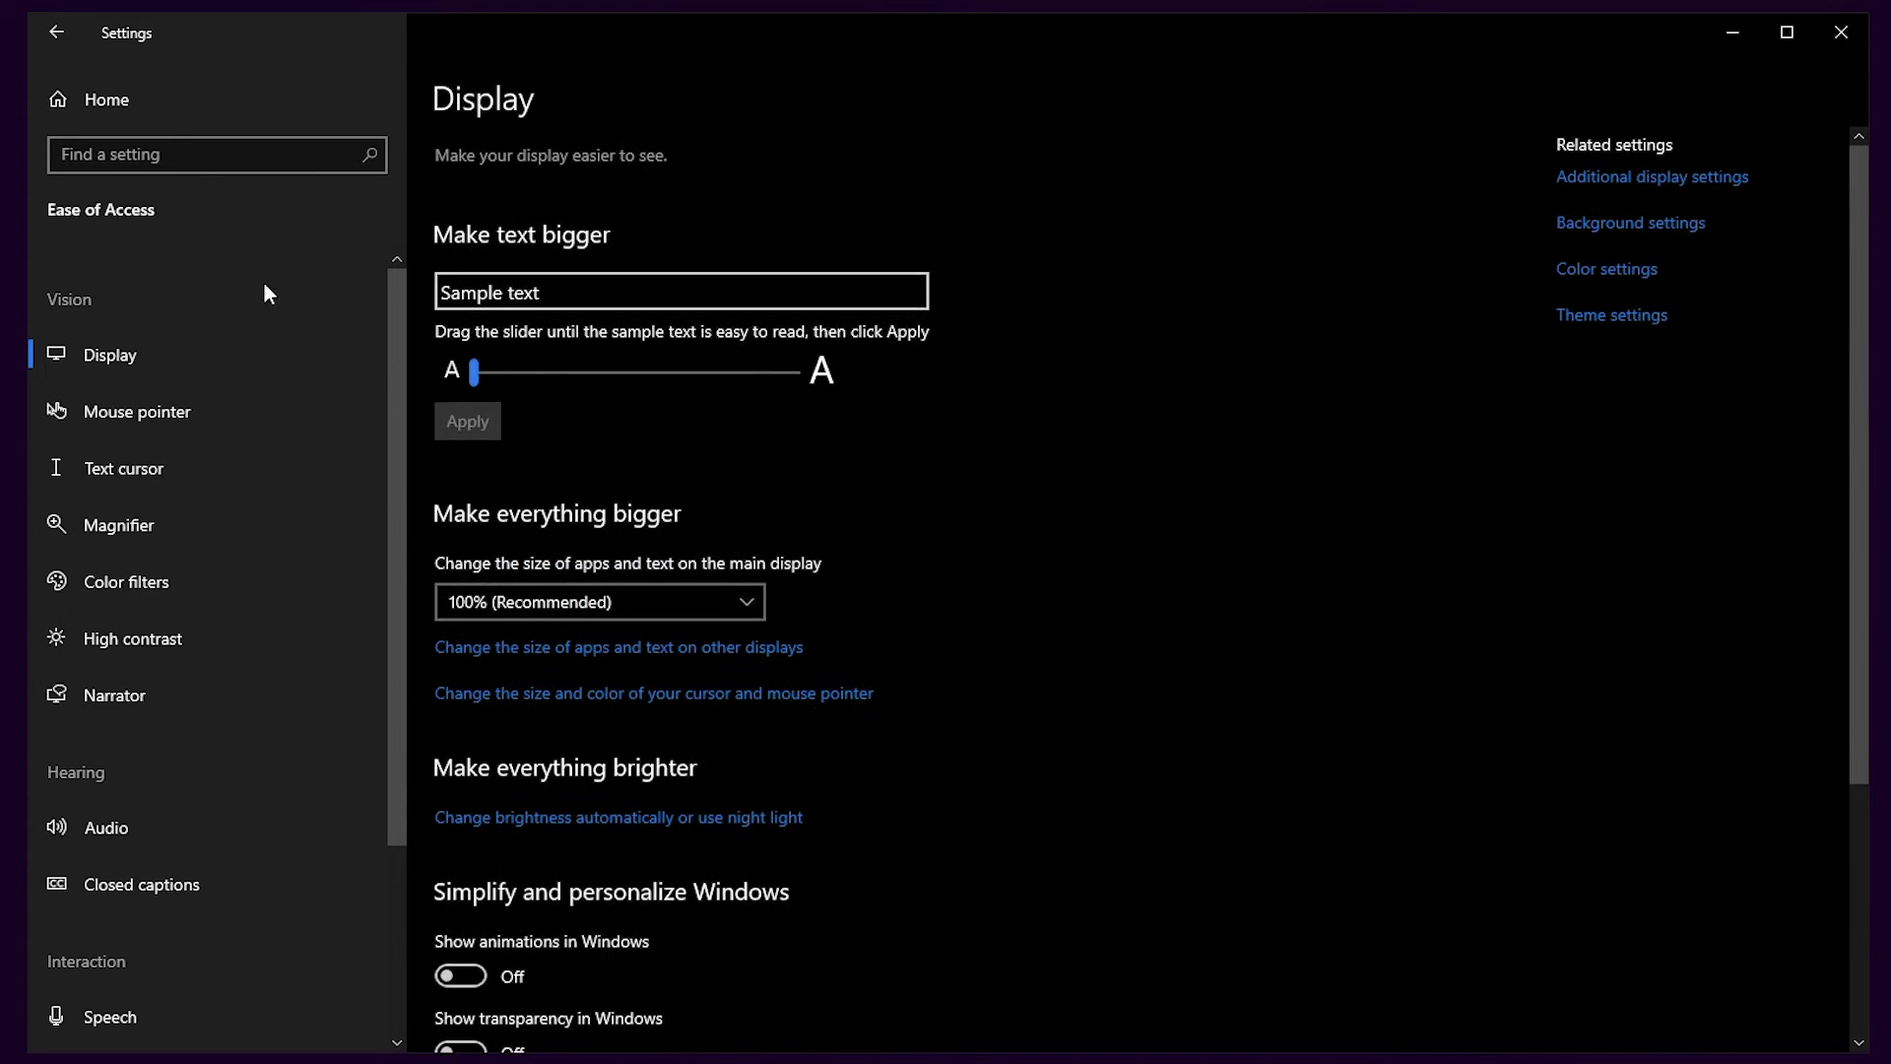
left_click(141, 100)
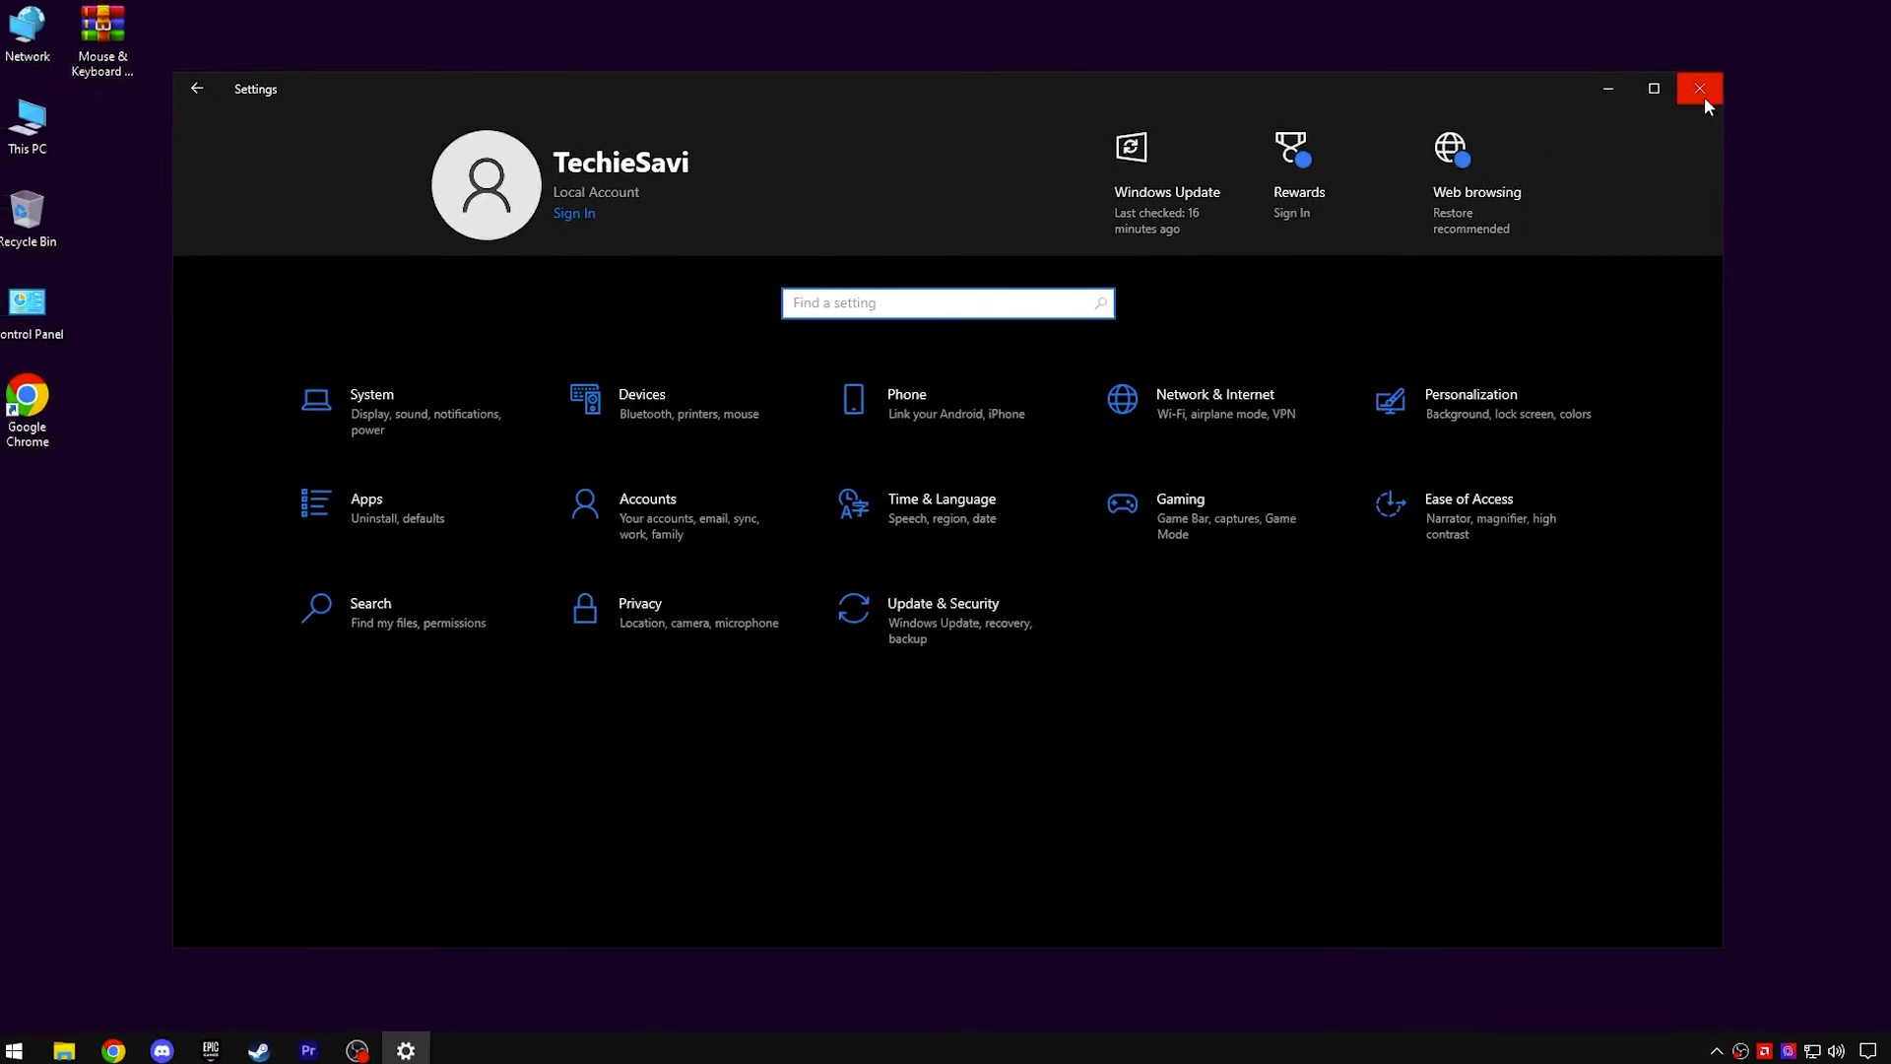
left_click(1841, 31)
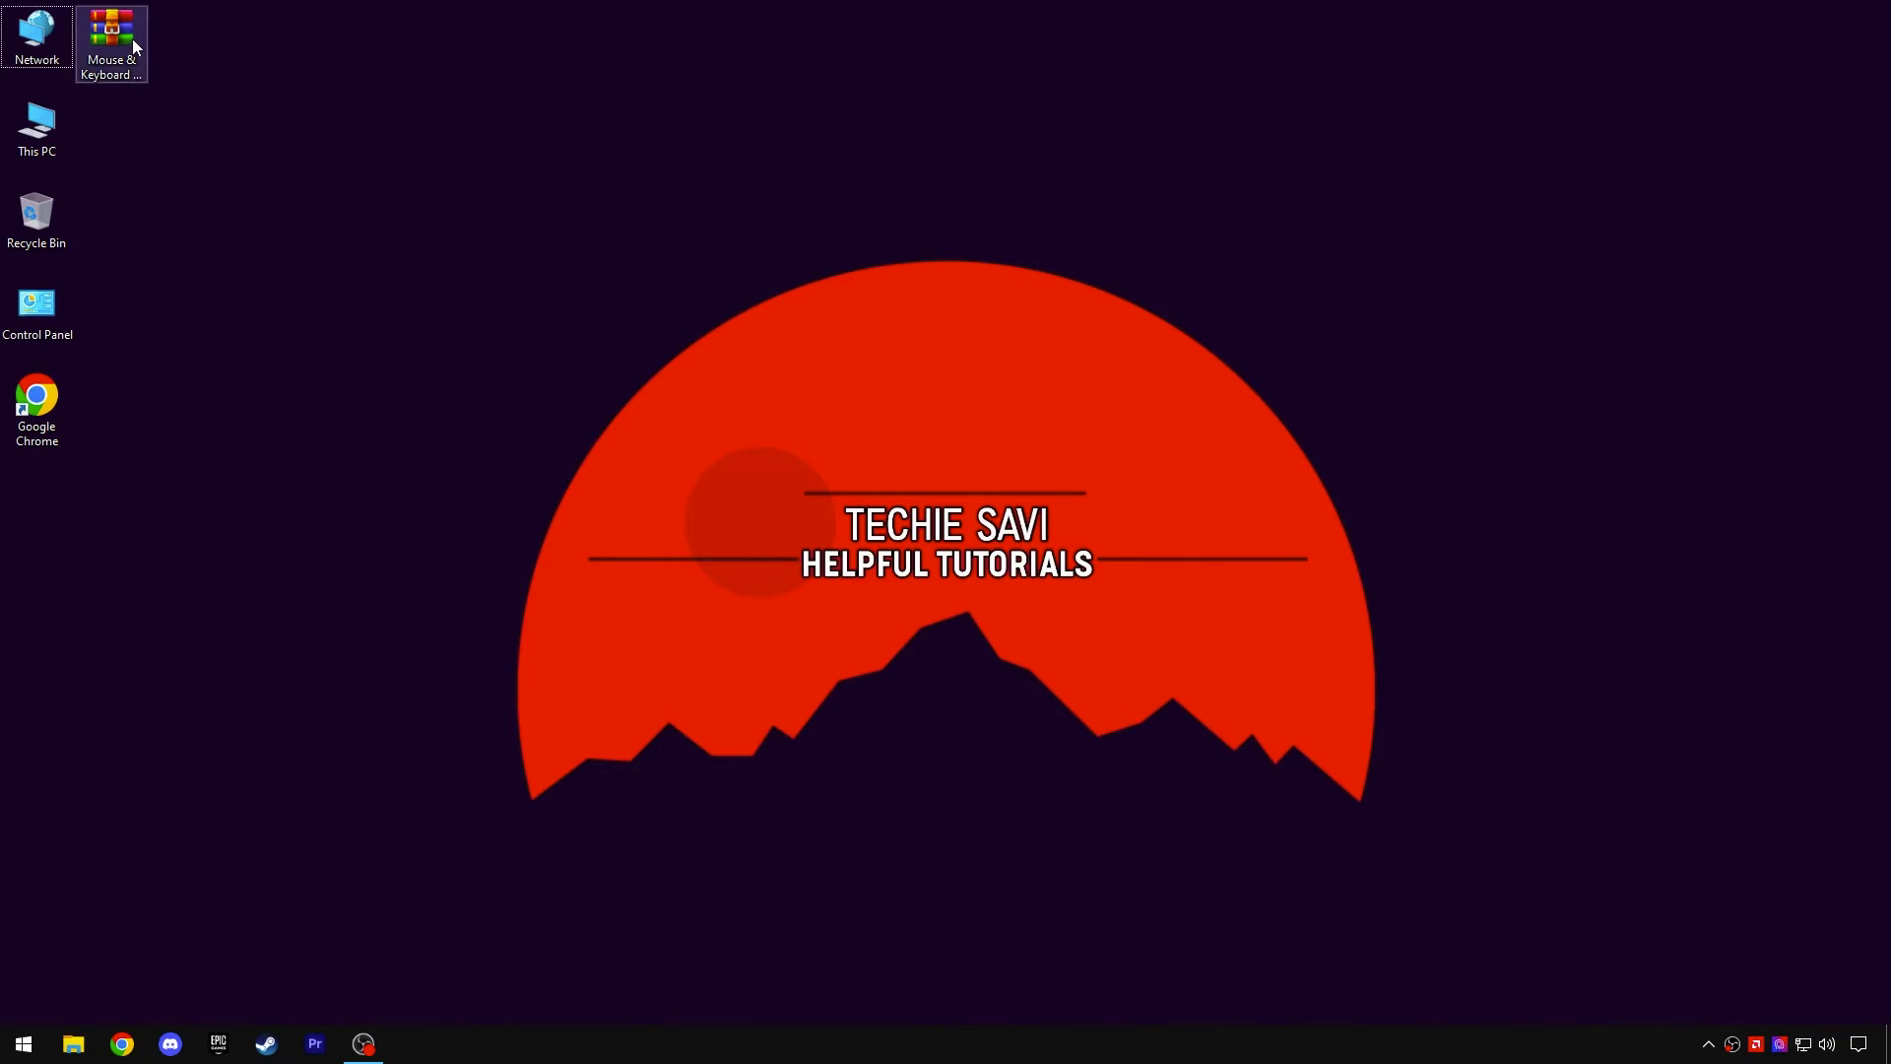
Step: Extract the Mouse & Keyboard Optimization PACK folder from its RAR archive to the desktop and close the archive
left_click_drag(133, 40, 562, 310)
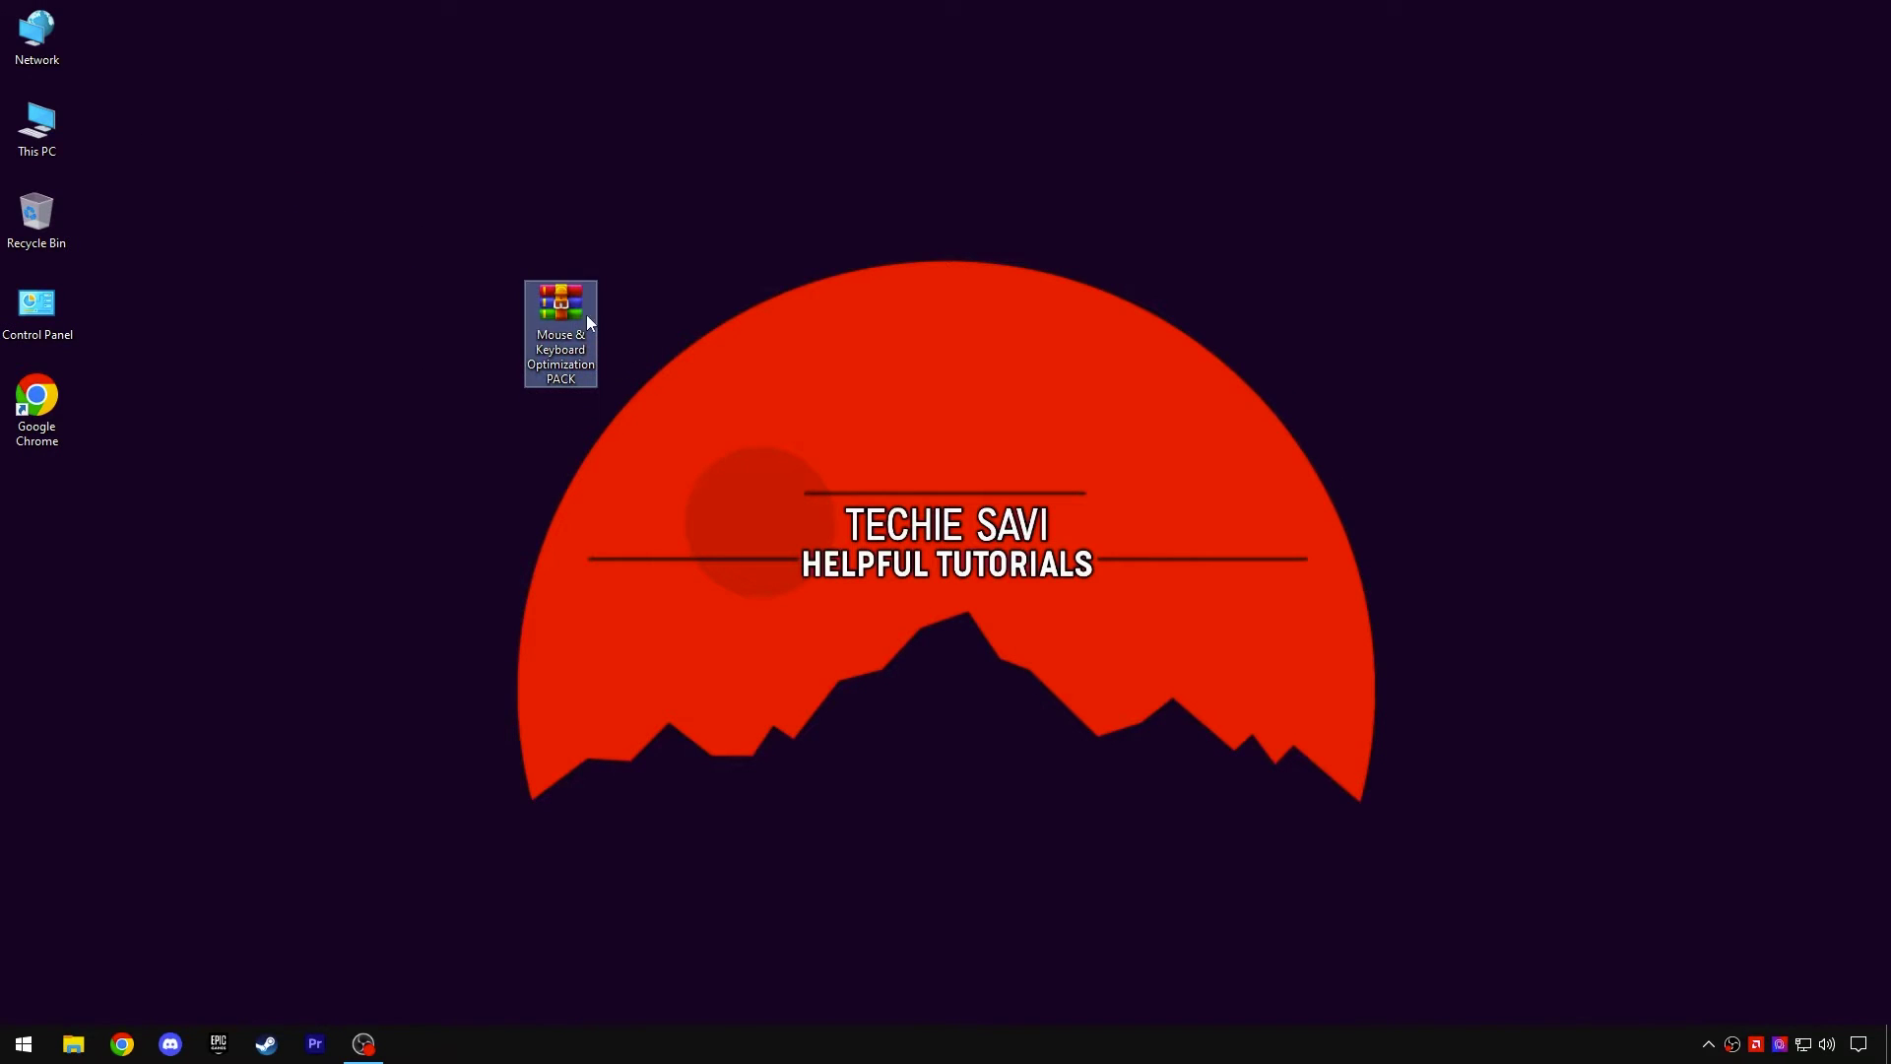
right_click(528, 341)
left_click(581, 388)
left_click(274, 320)
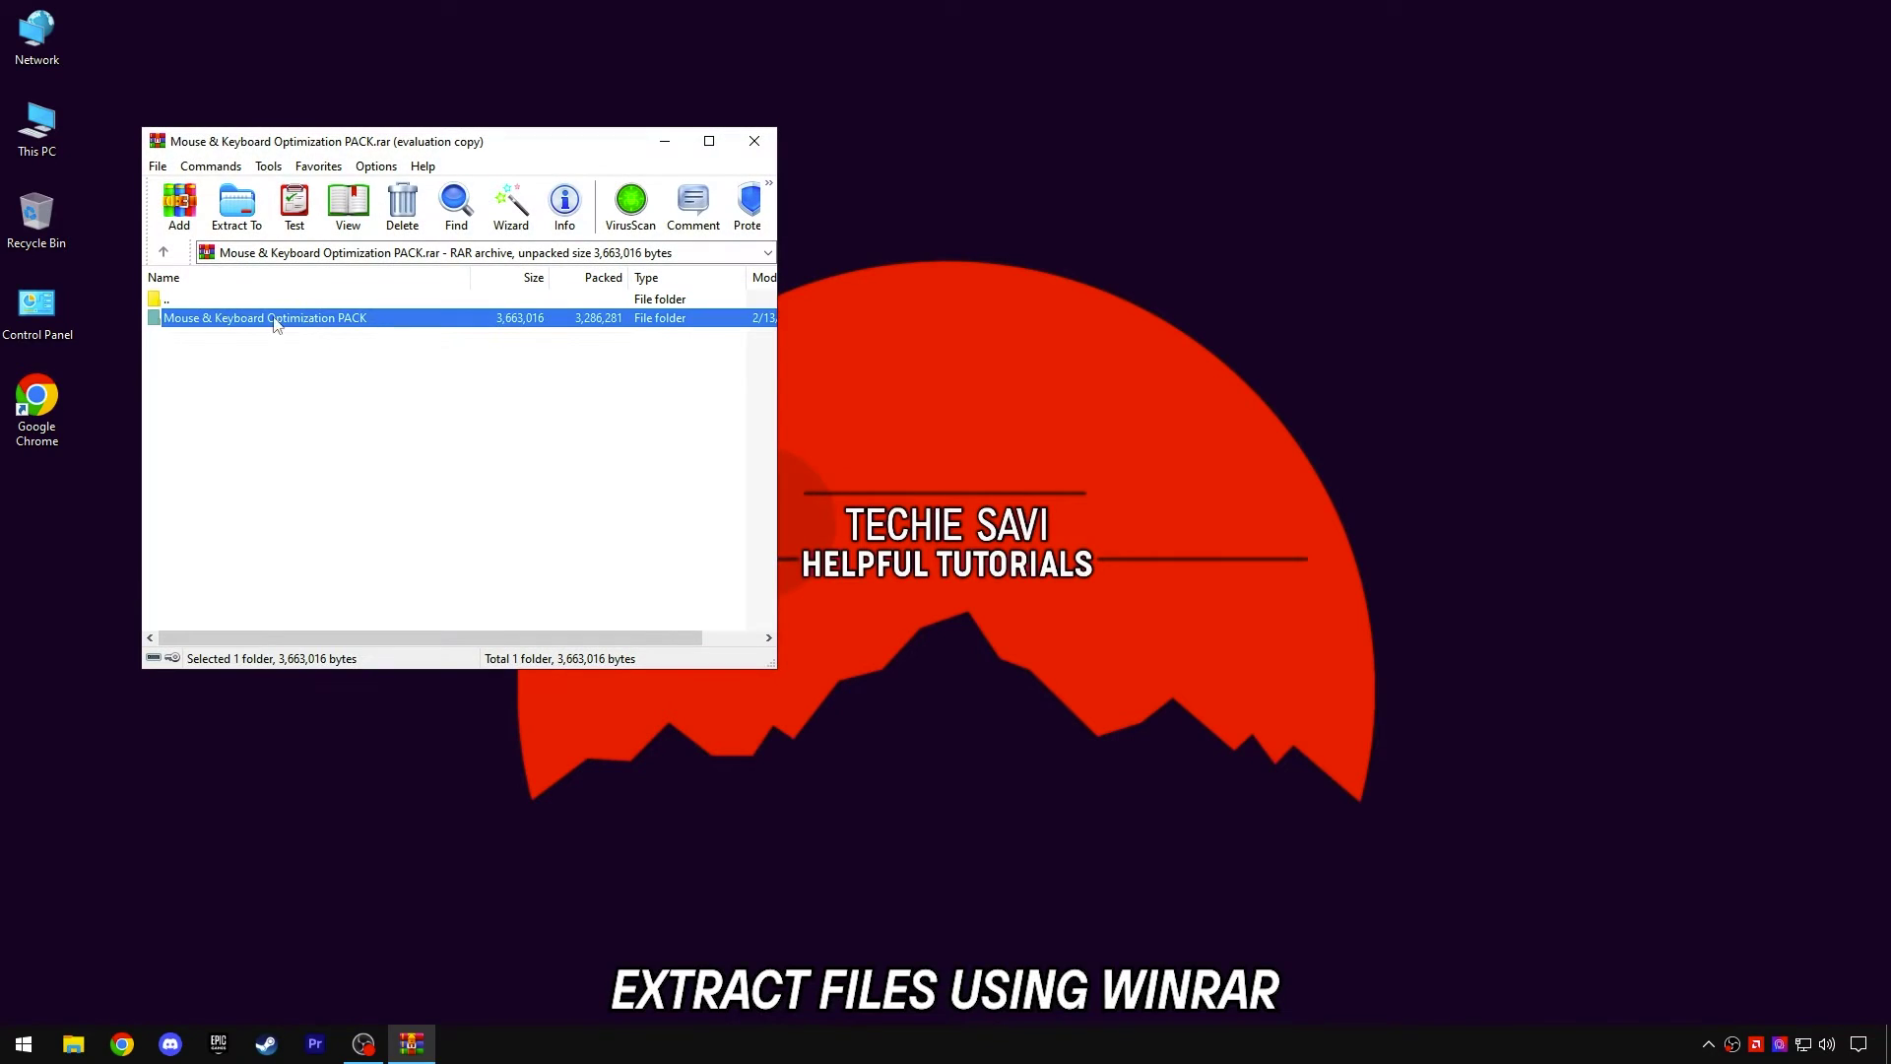
left_click_drag(795, 365, 783, 330)
left_click(755, 141)
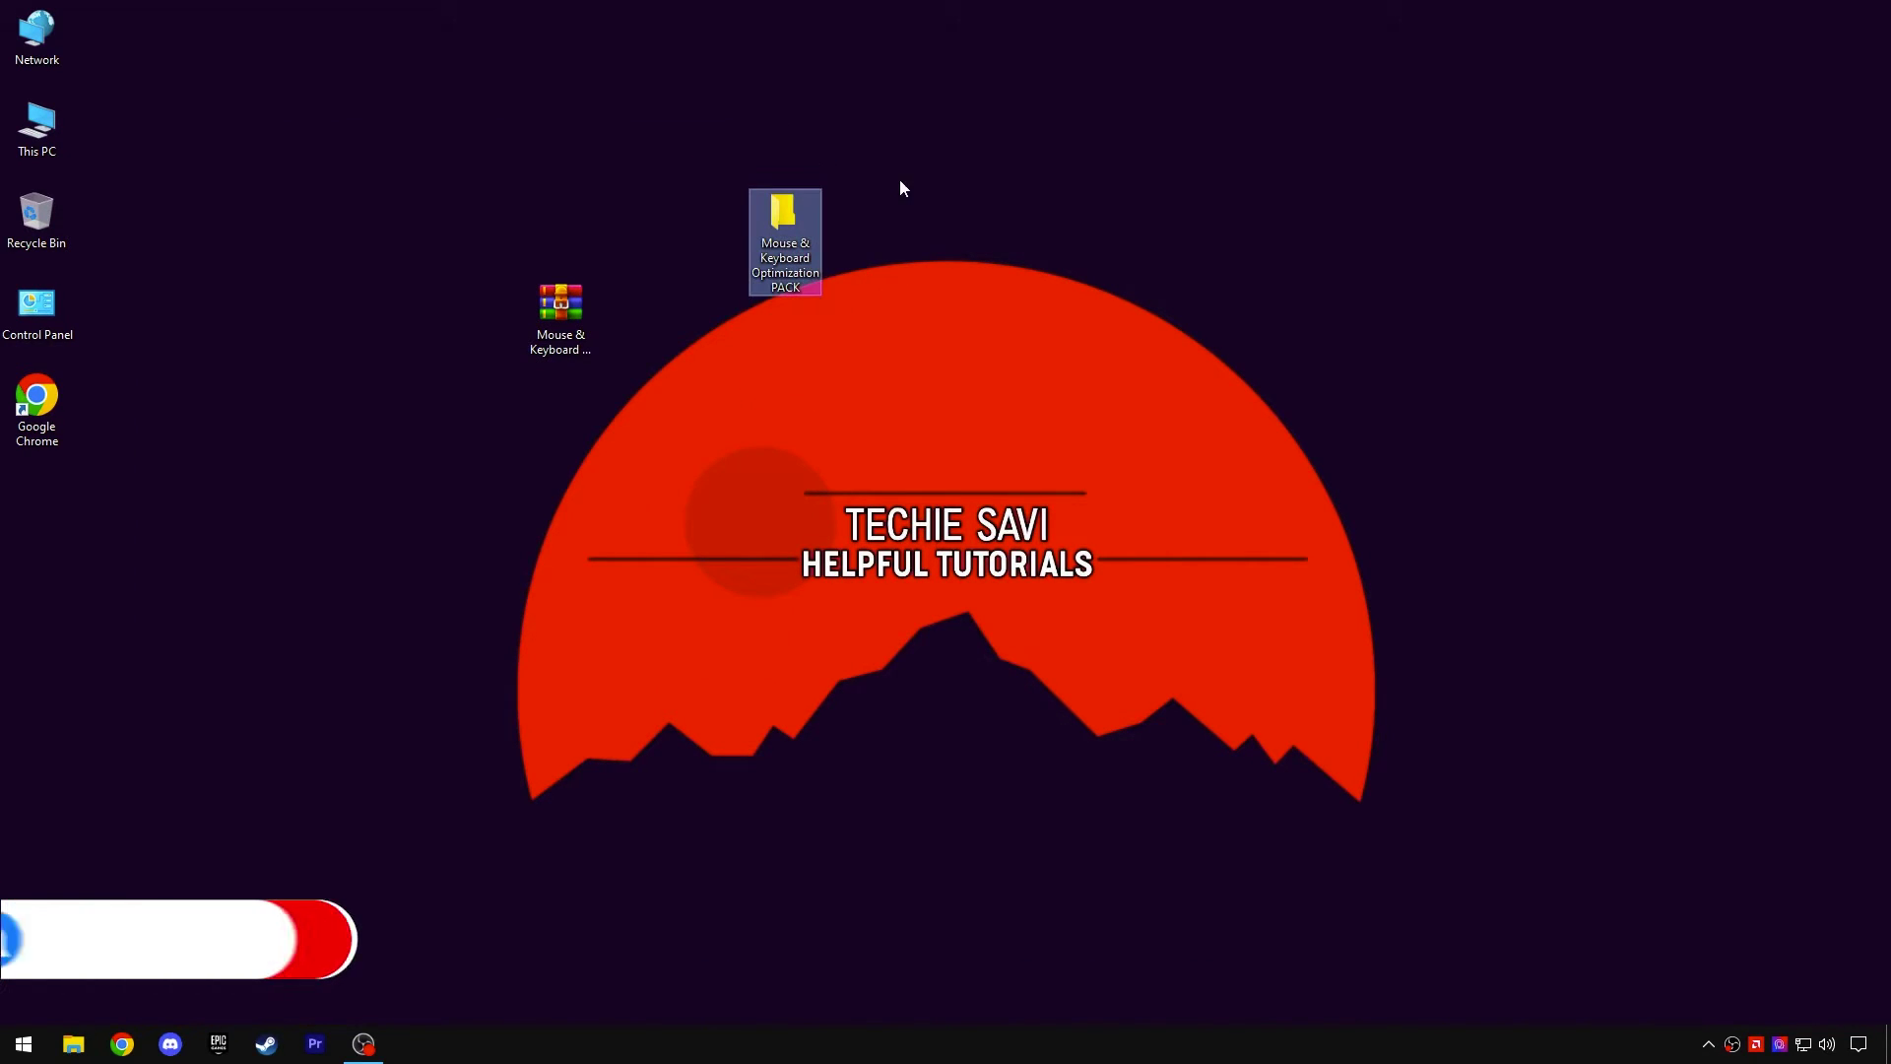
Step: Open the extracted Mouse & Keyboard Optimization PACK folder and go into its Fix Input Delay Commands folder
right_click(784, 229)
left_click(853, 244)
left_click_drag(677, 455, 705, 245)
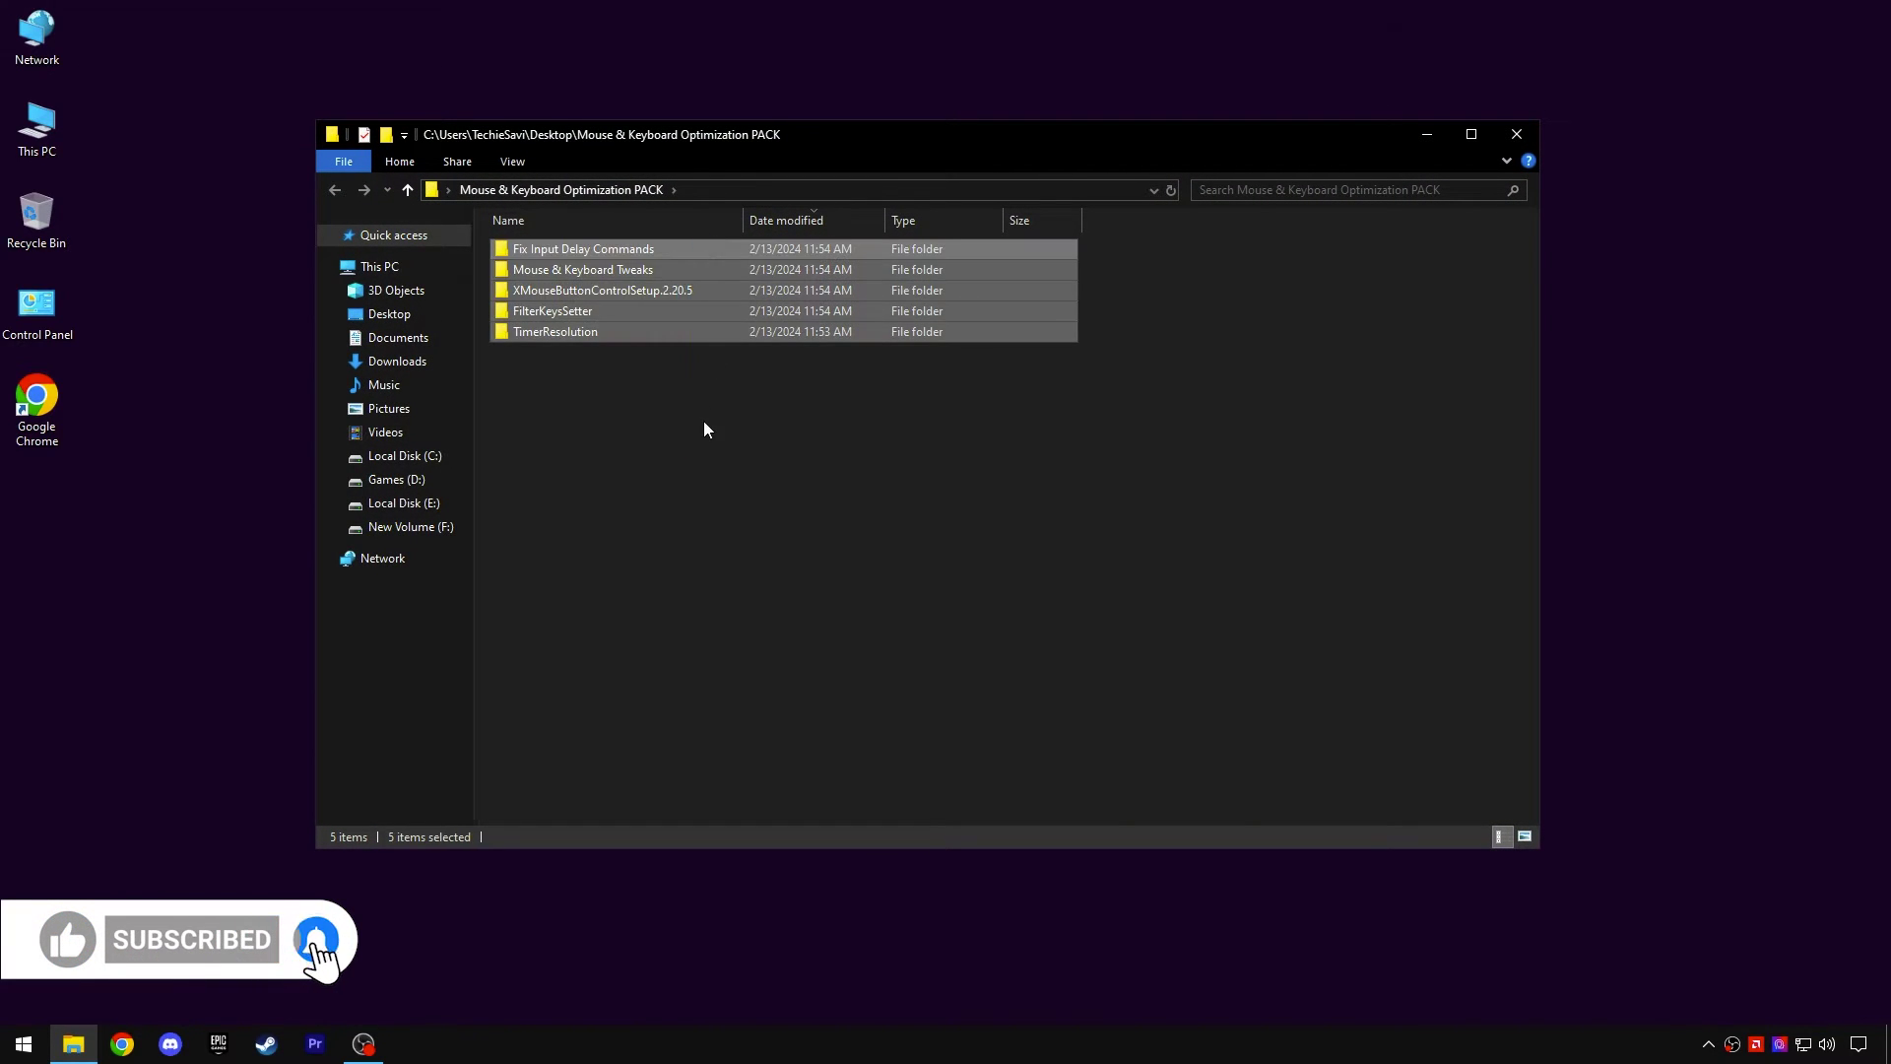
left_click(703, 422)
double_click(635, 250)
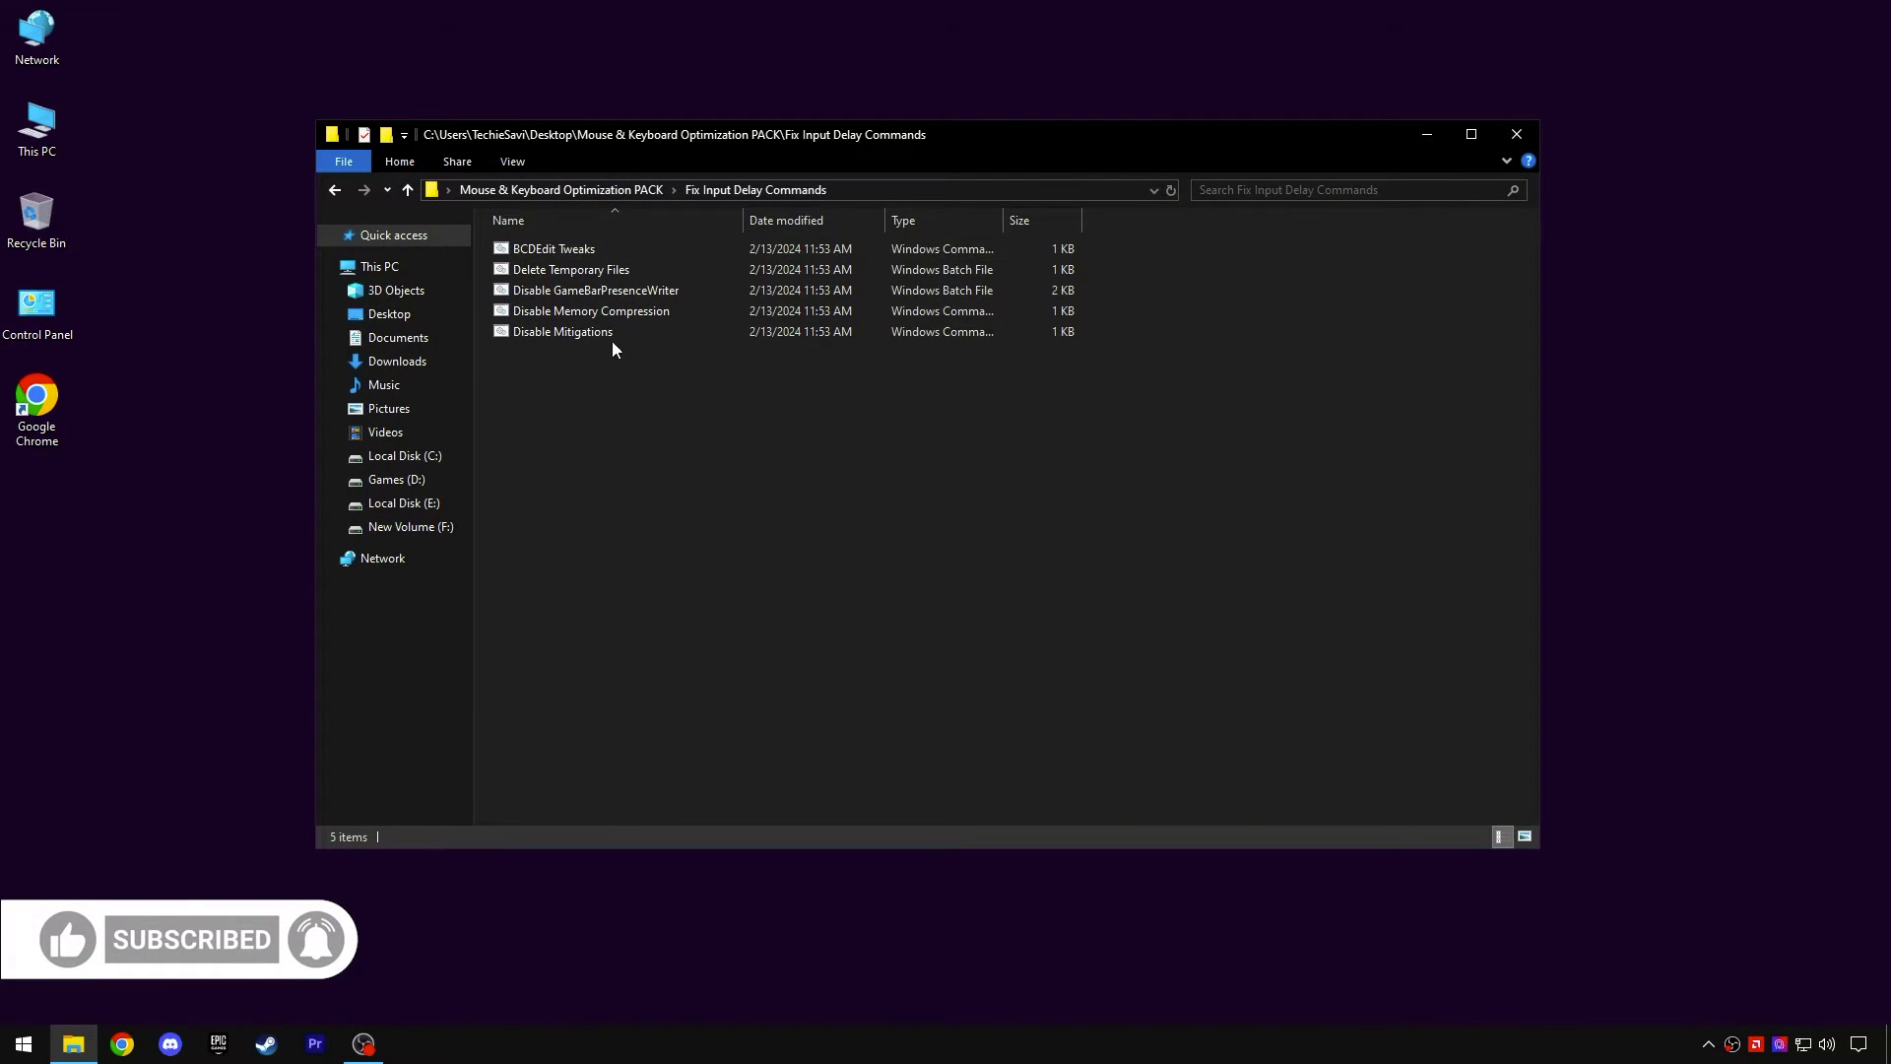
Step: Run the BCDEdit Tweaks, Delete Temporary Files and Disable GameBarPresenceWriter scripts, closing their command windows
left_click(549, 248)
double_click(550, 248)
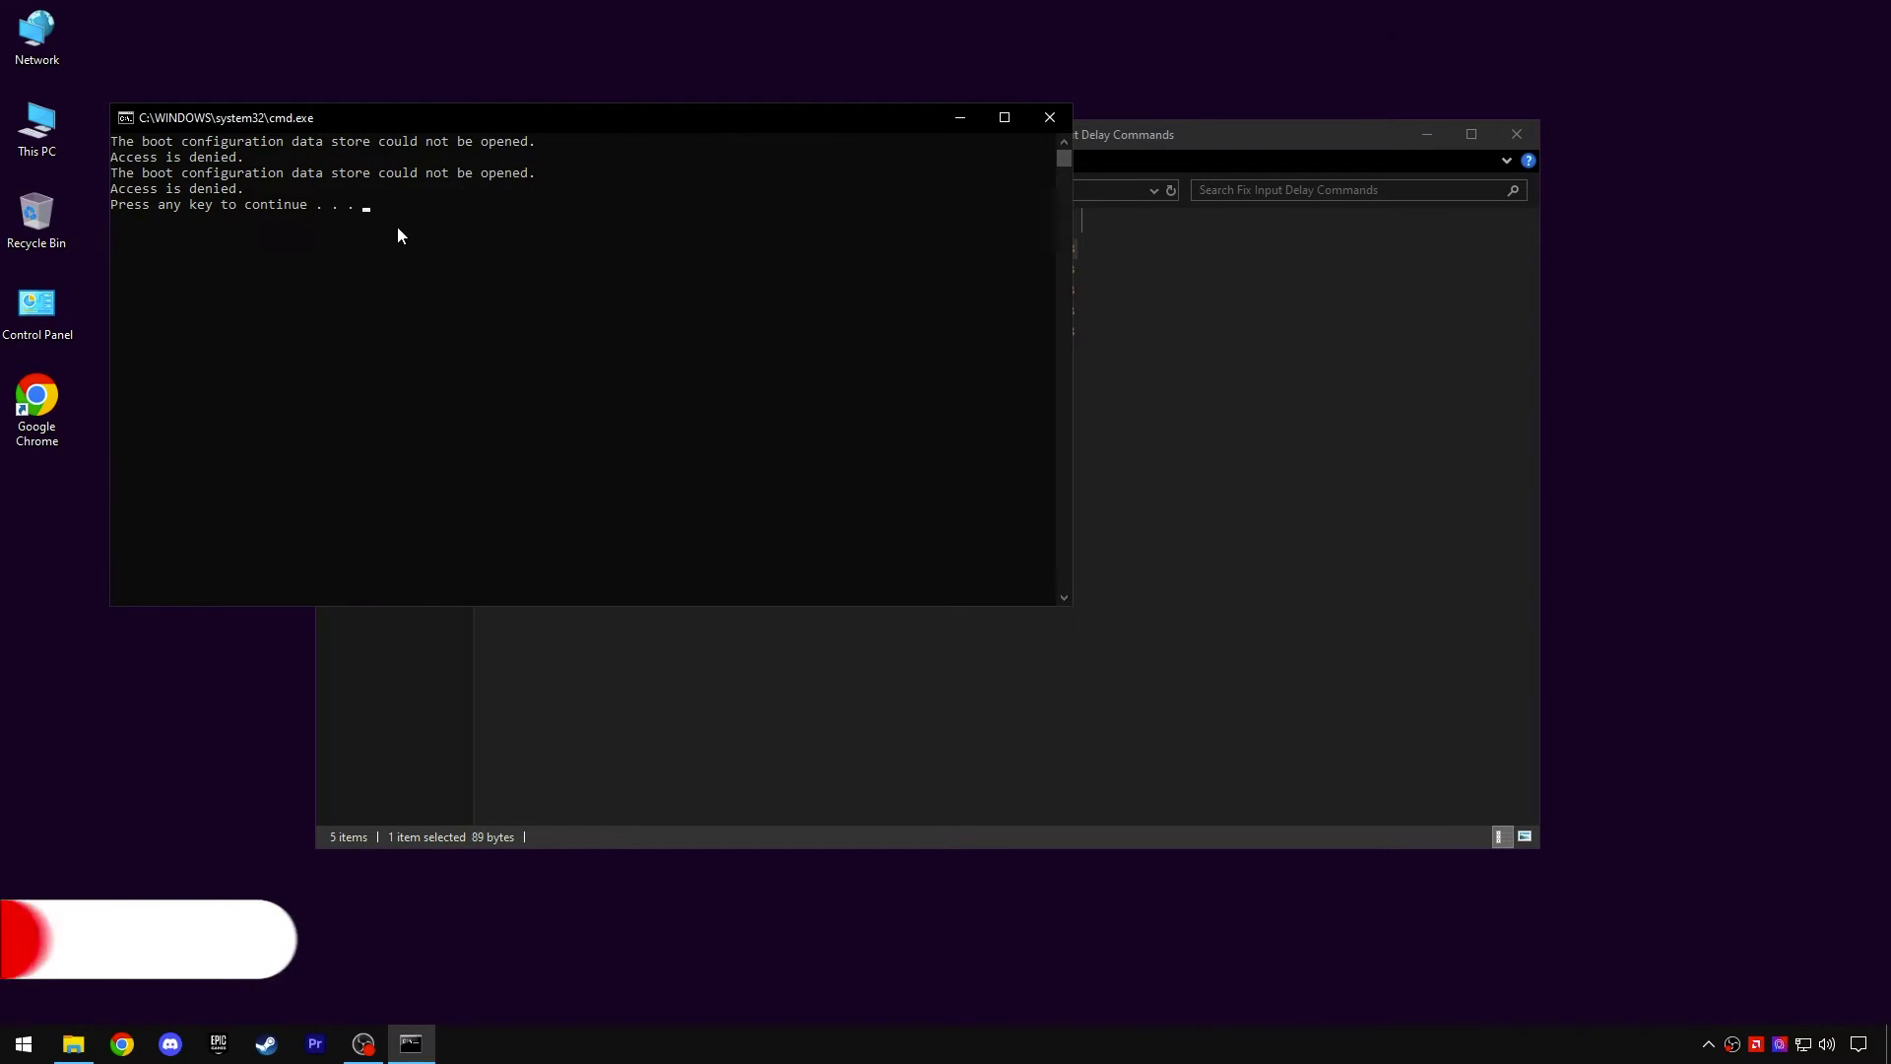
left_click(1038, 119)
double_click(591, 270)
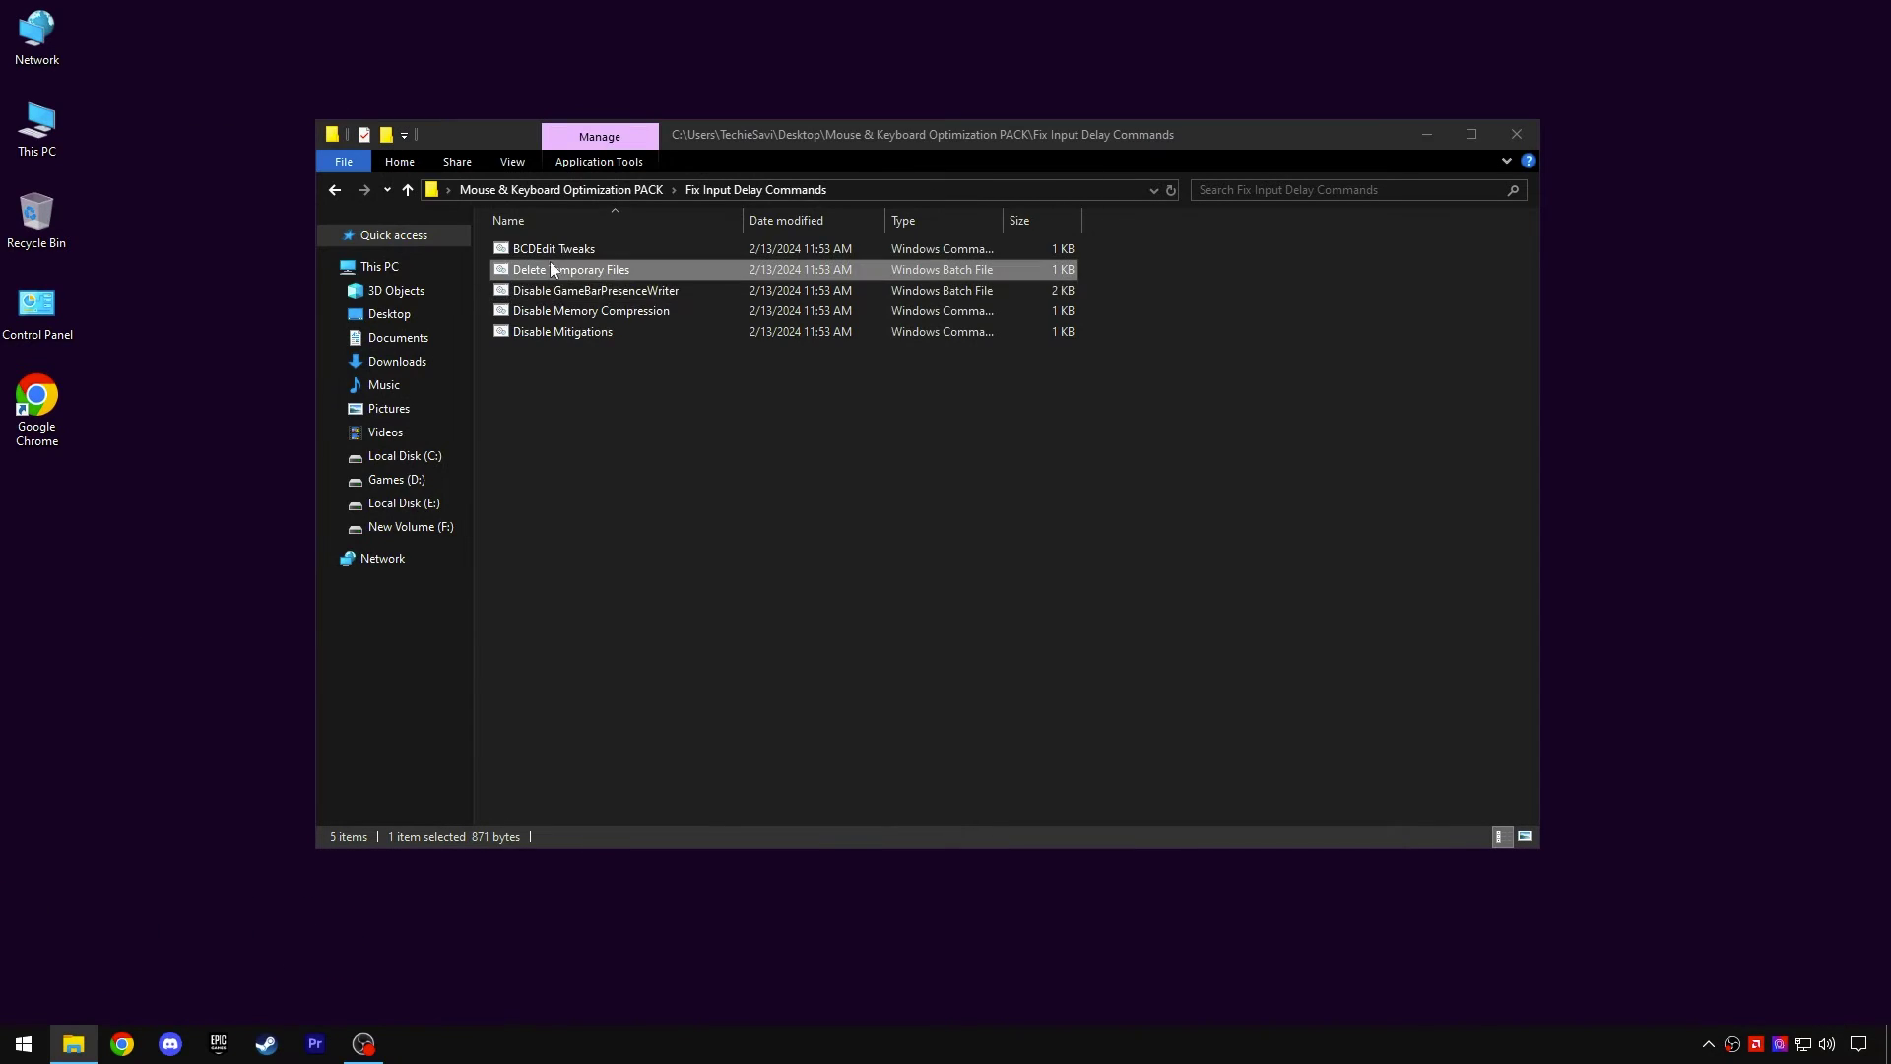
double_click(583, 290)
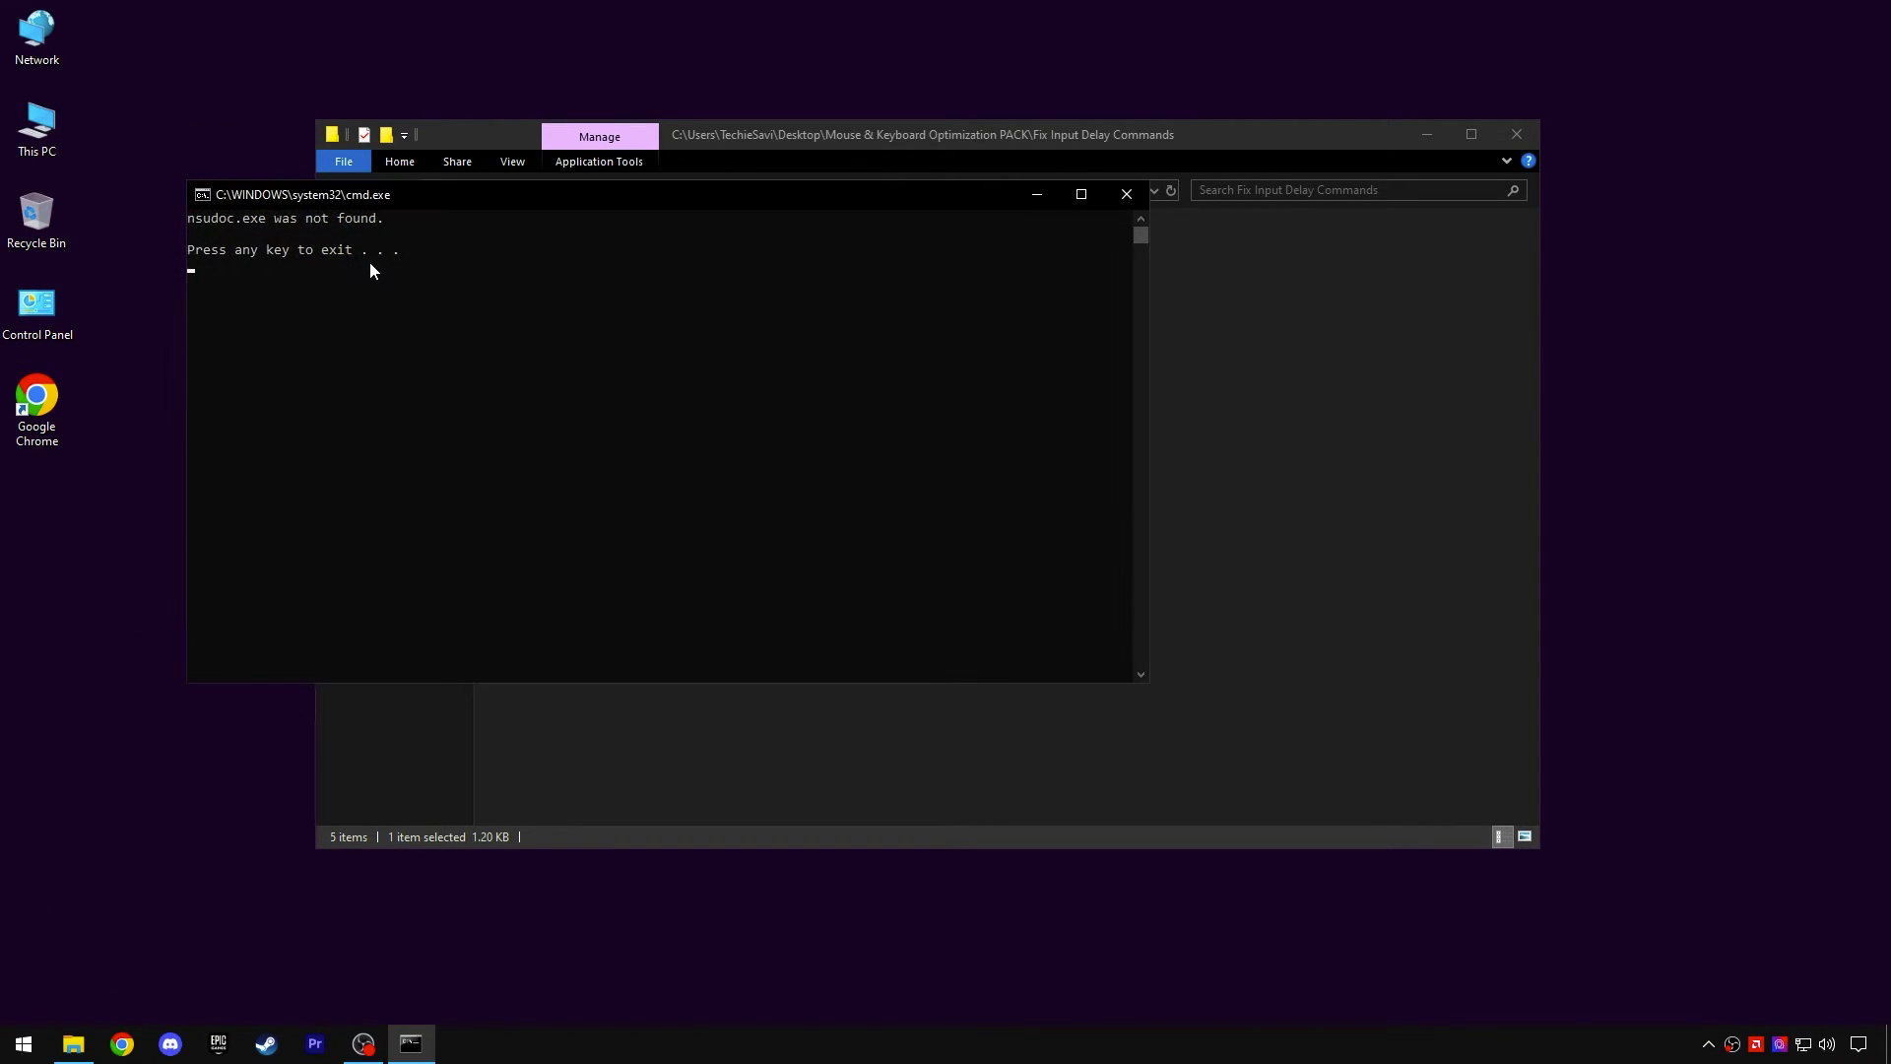
left_click(1124, 202)
Step: Run the Disable Memory Compression and Disable Mitigations scripts, and close the command window
double_click(635, 311)
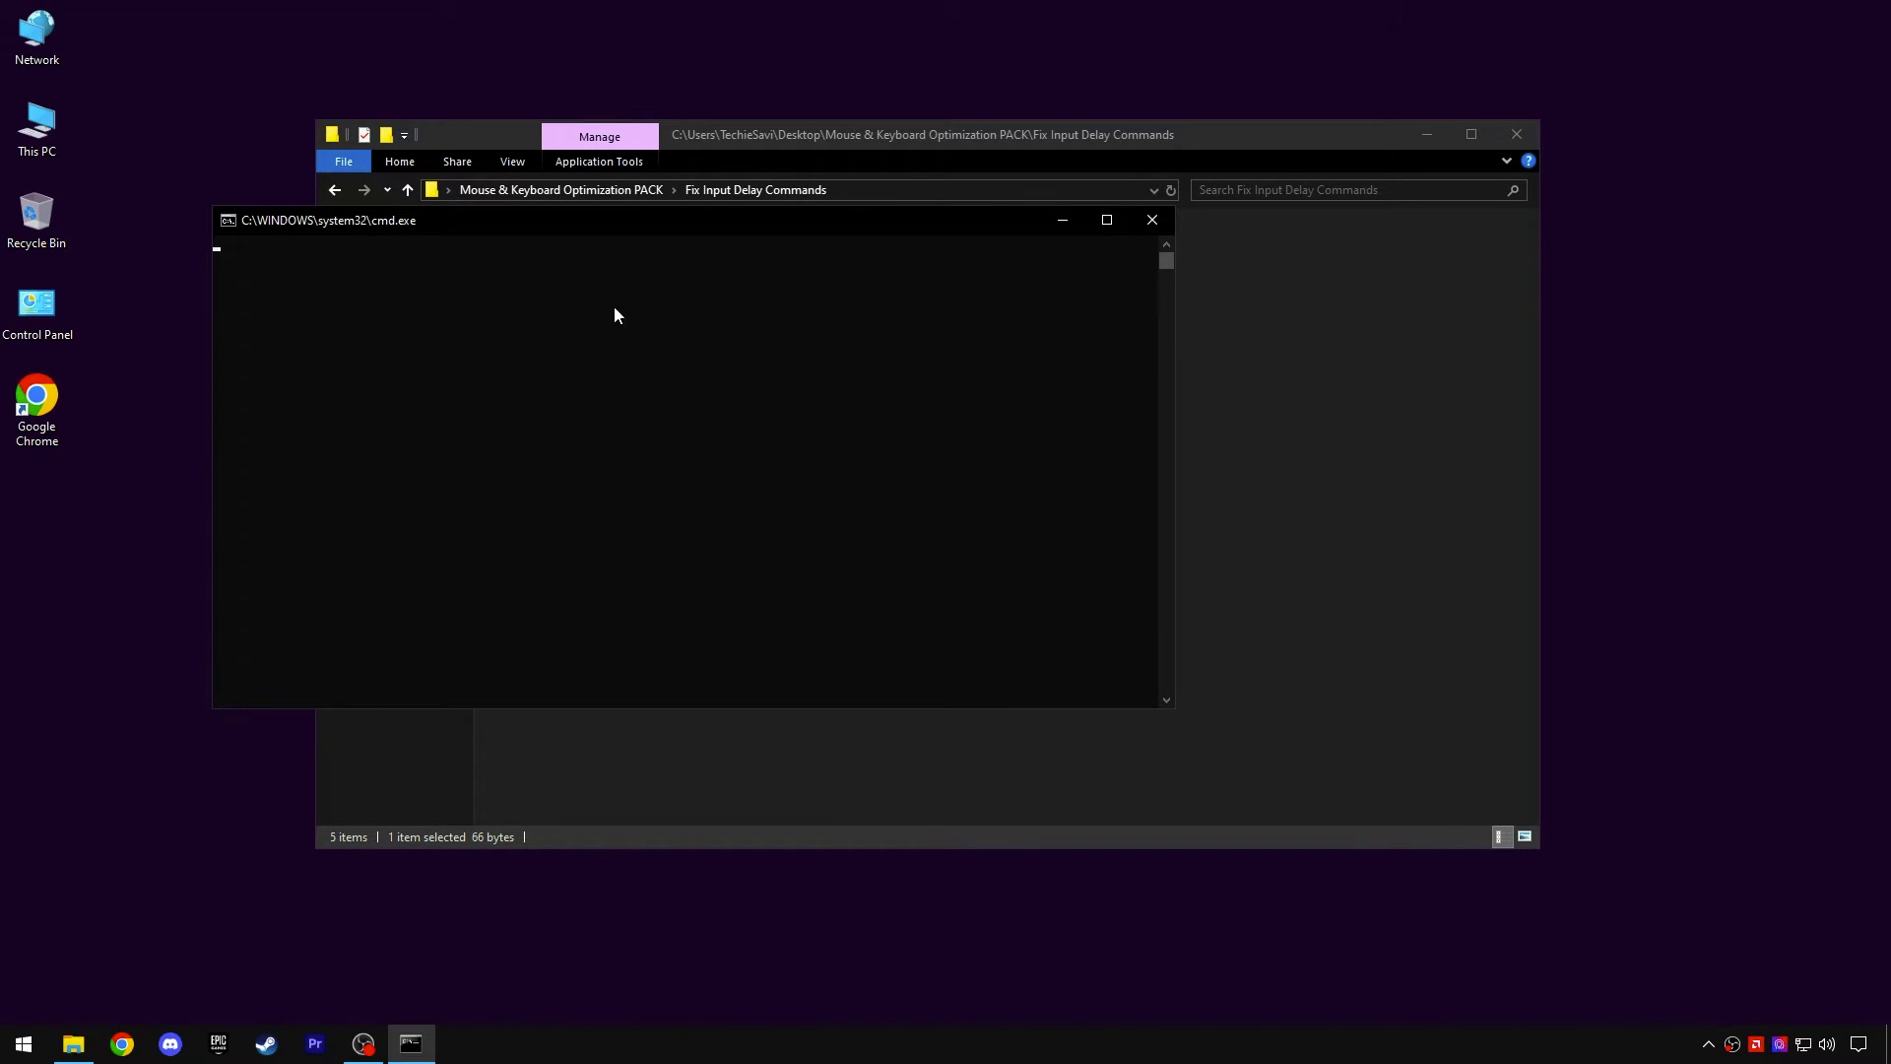
key("space")
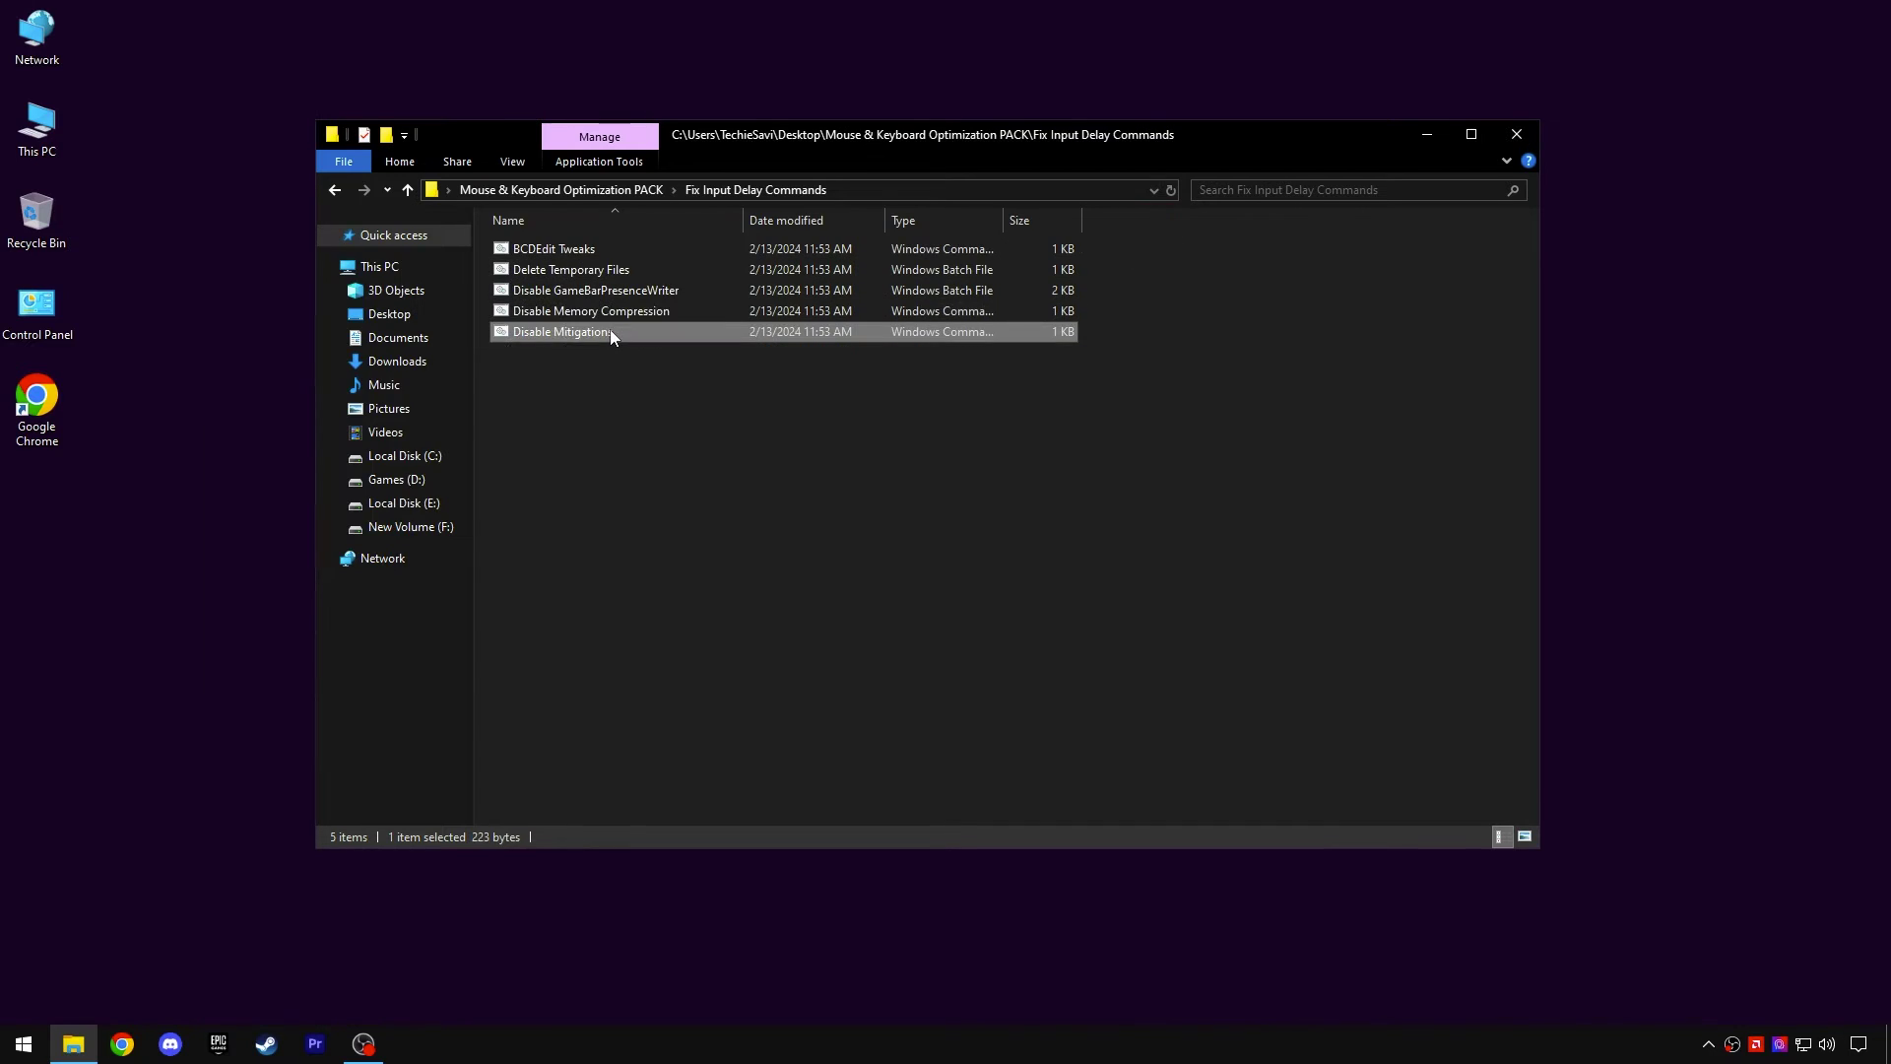
double_click(611, 329)
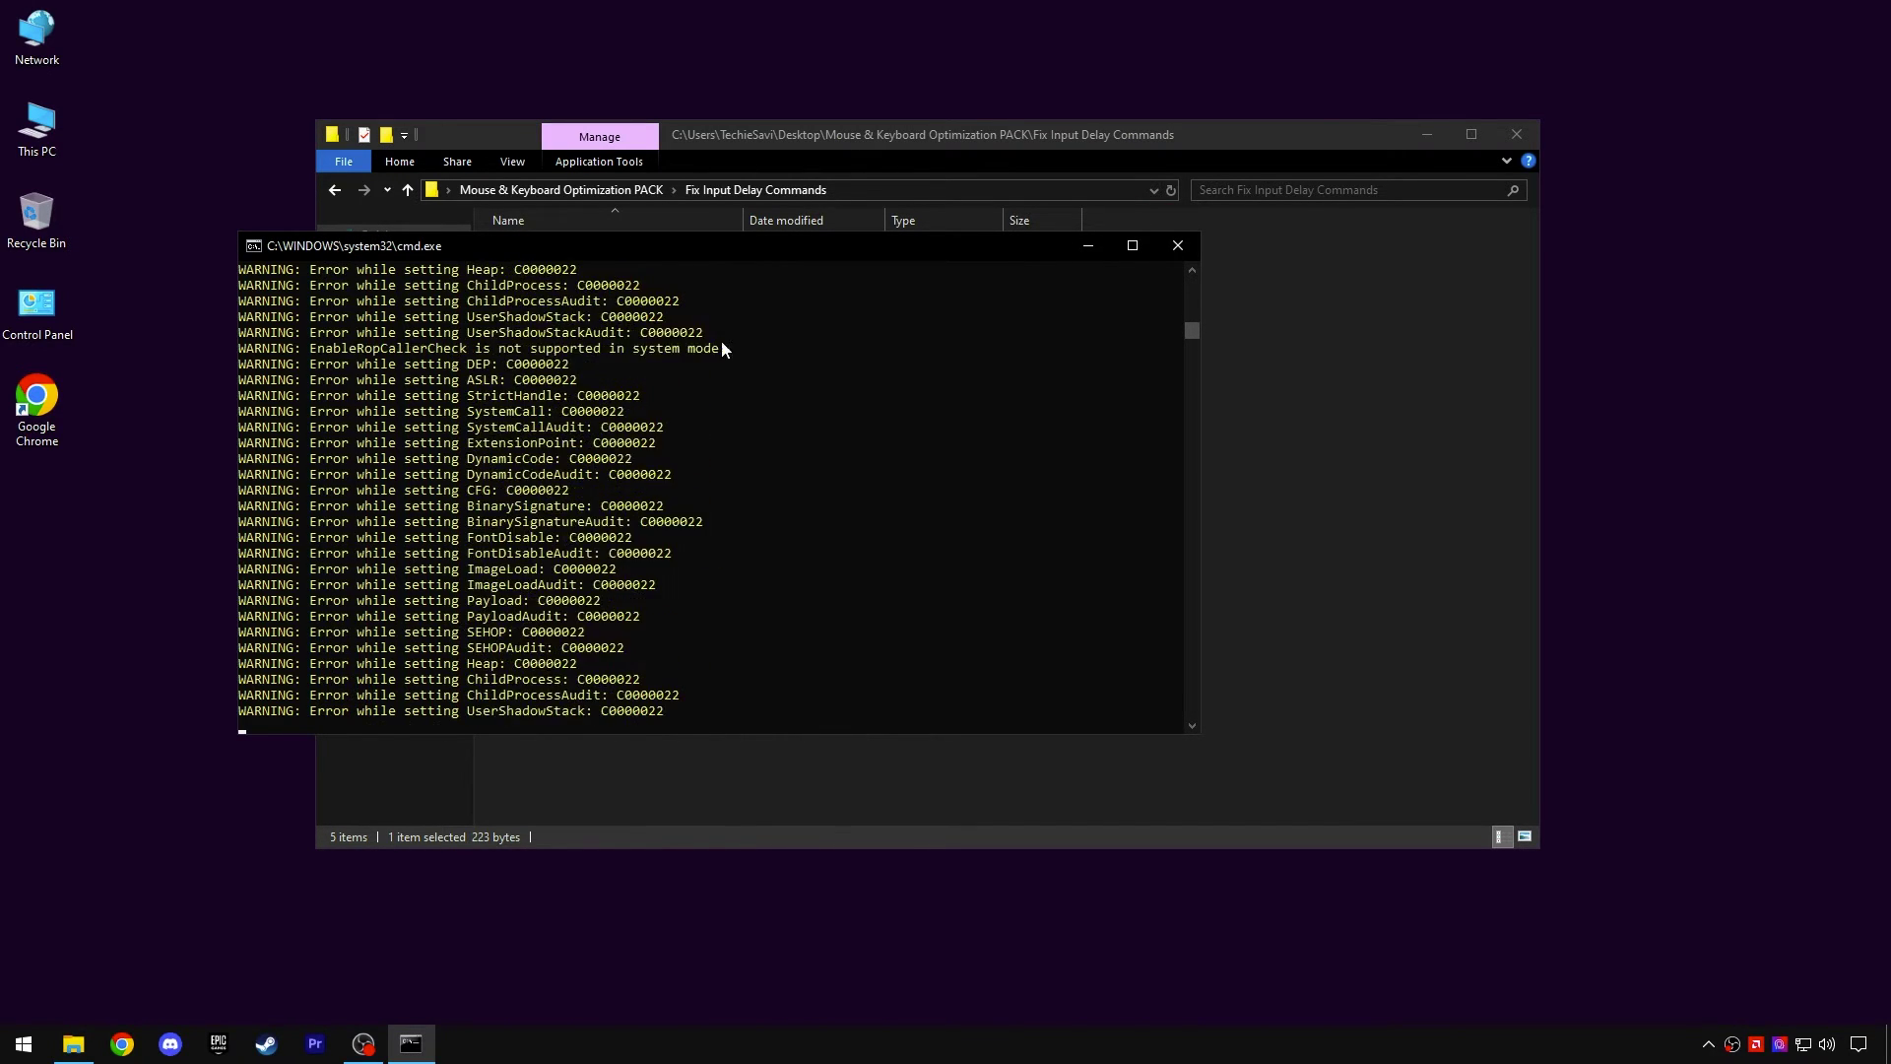
left_click(1178, 255)
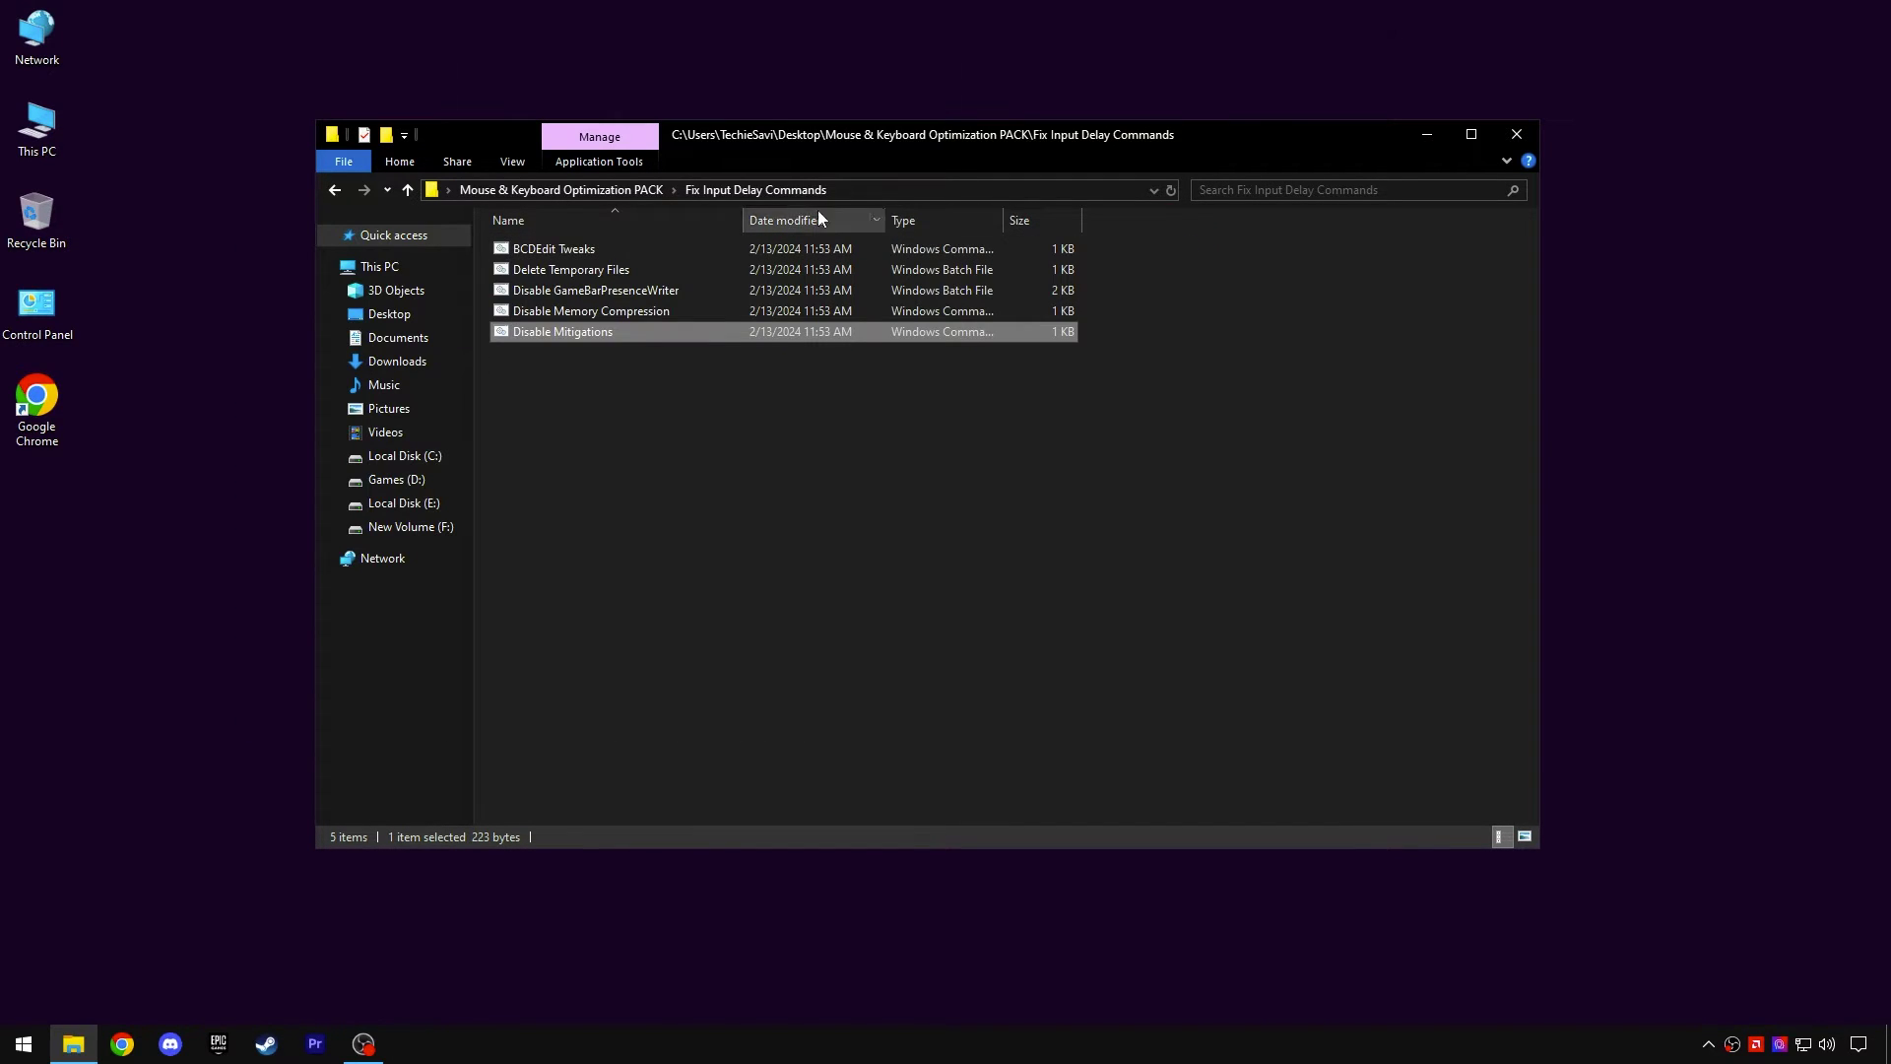
Step: Return to the pack's main folder and launch Setup from the Mouse & Keyboard Tweaks folder
left_click(561, 189)
right_click(582, 266)
left_click(636, 281)
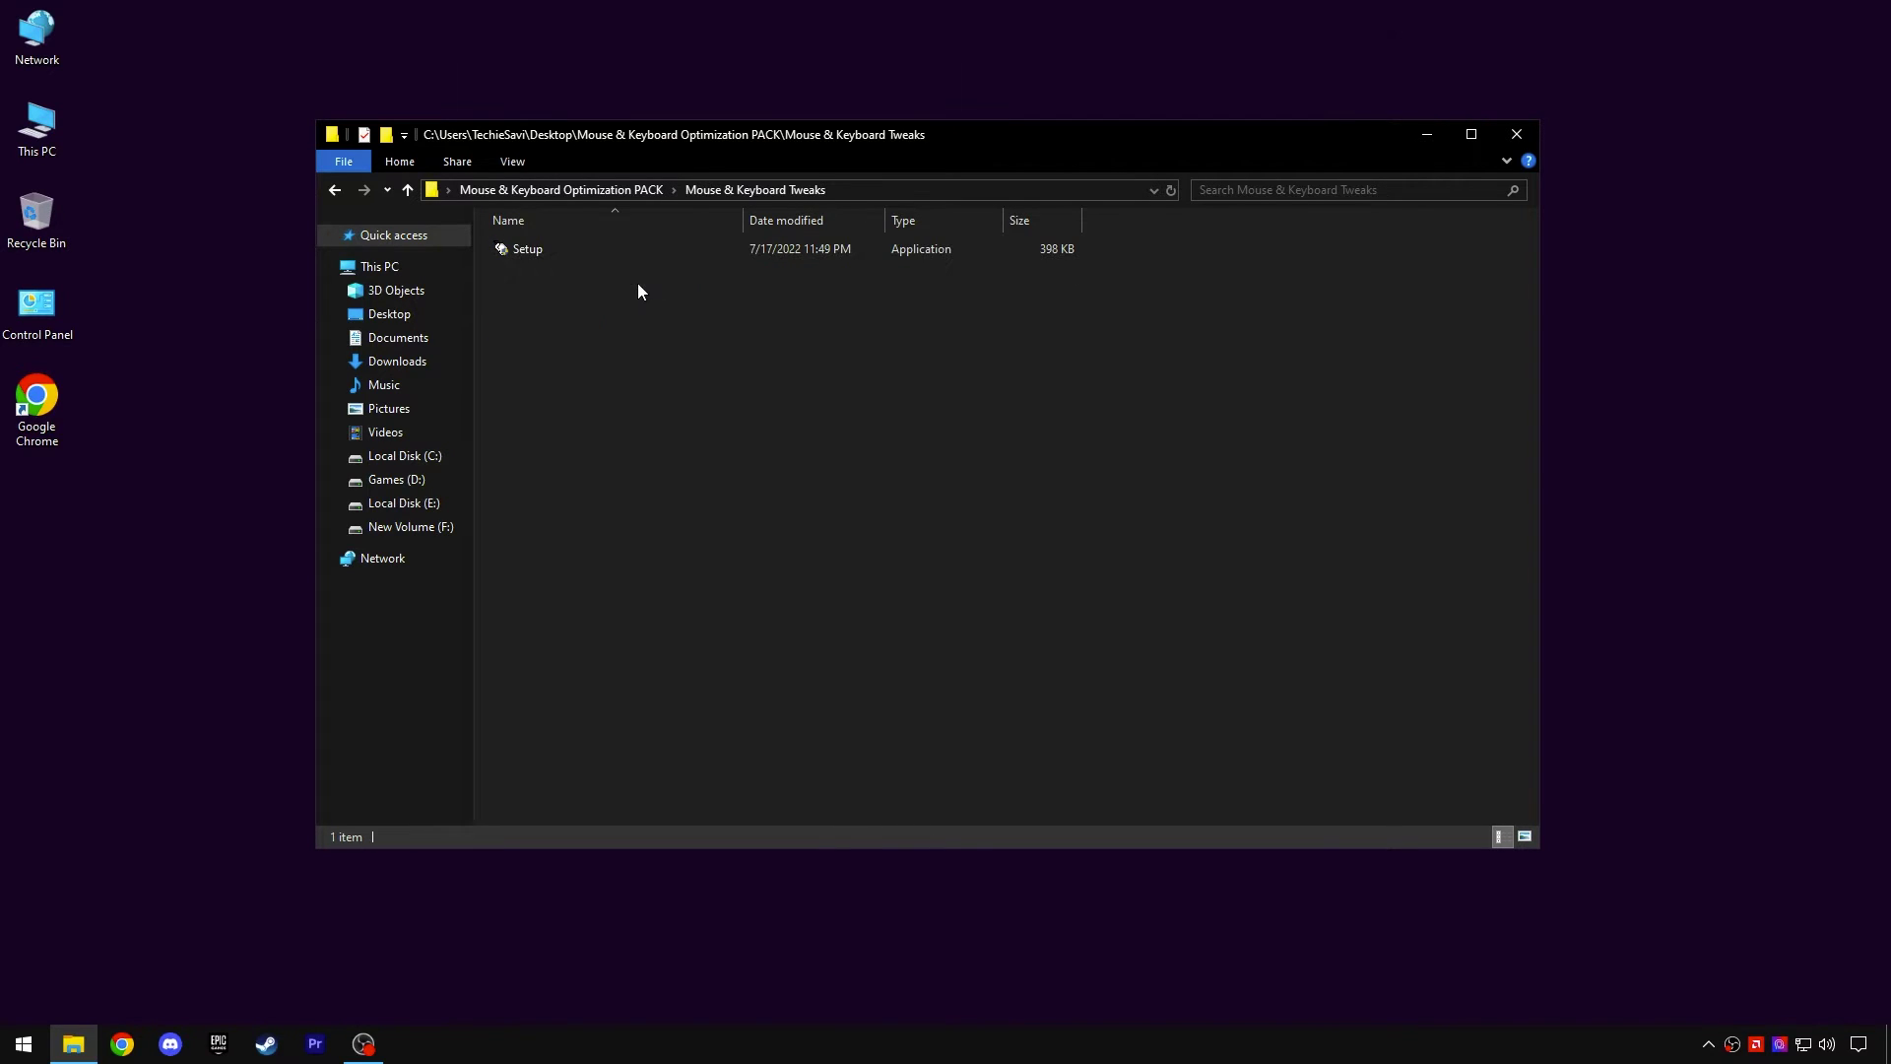
right_click(521, 252)
left_click(589, 286)
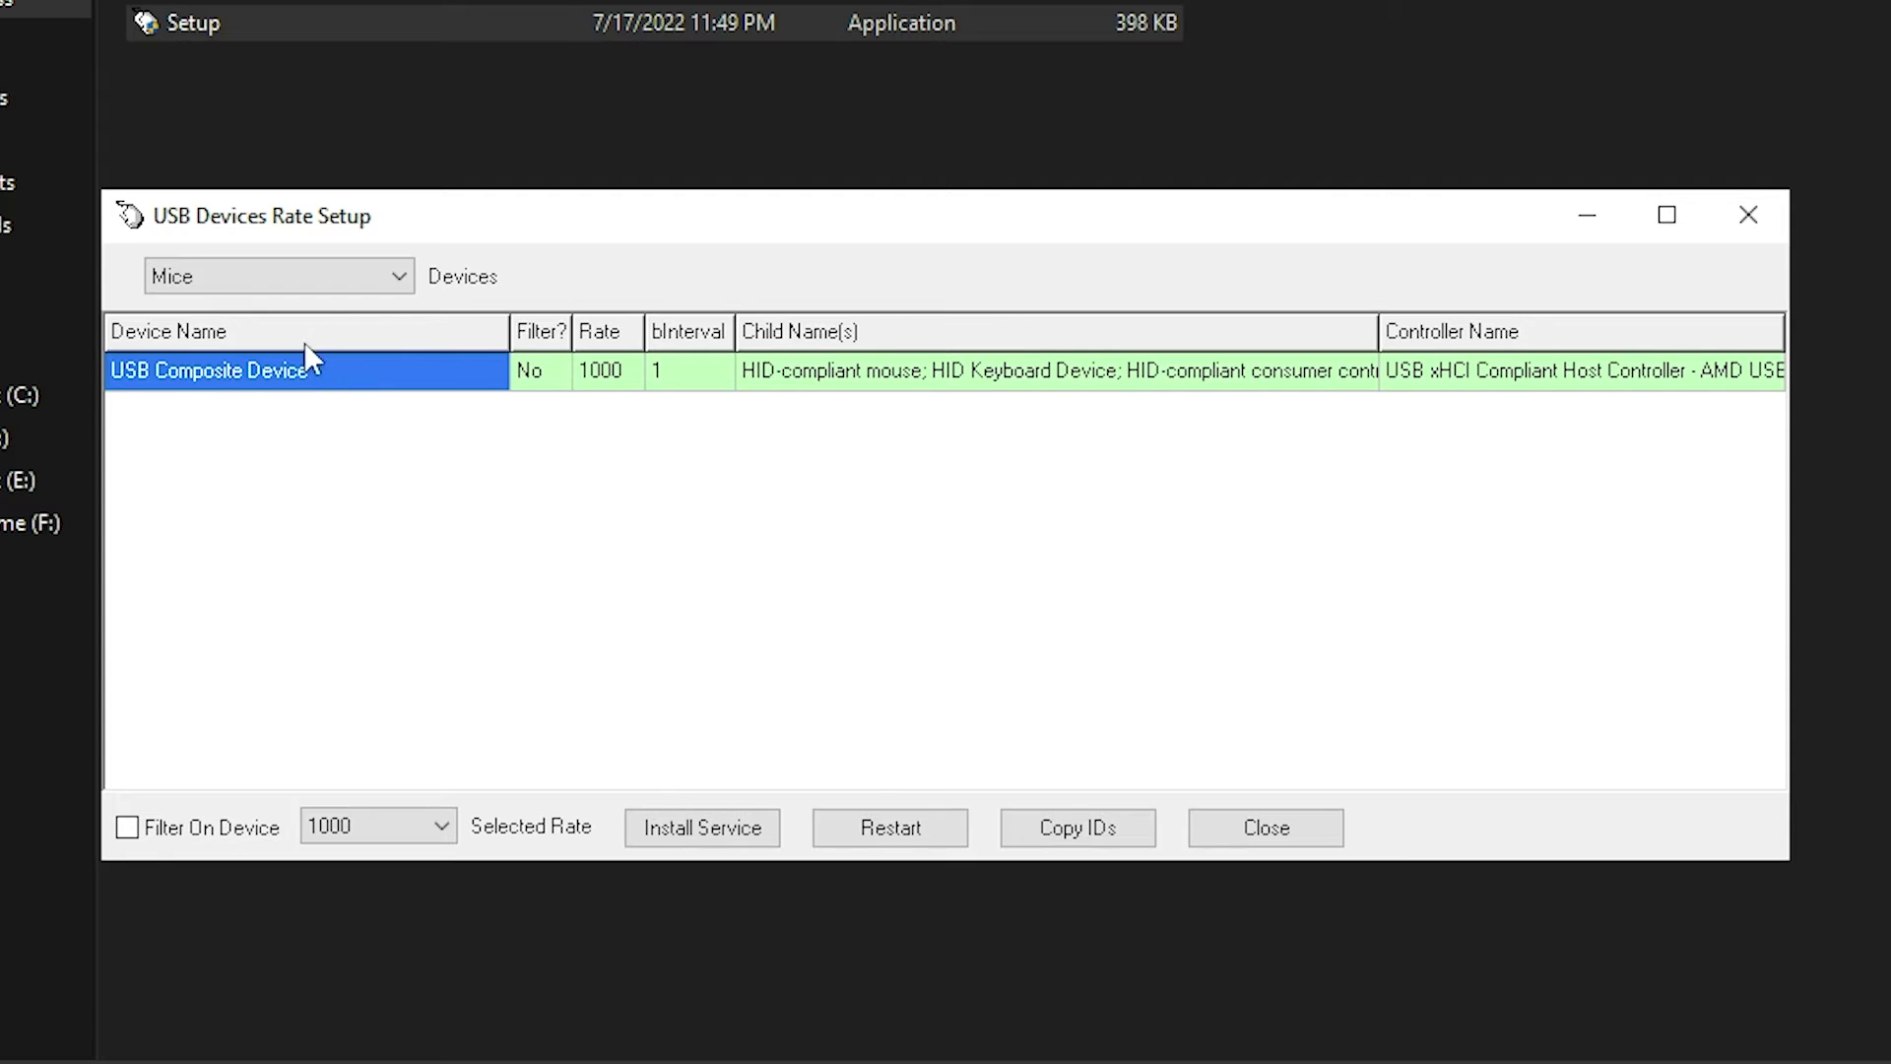
Step: Select the 1000 rate for the USB Composite Device under Mice and install the service
left_click(276, 277)
left_click(220, 276)
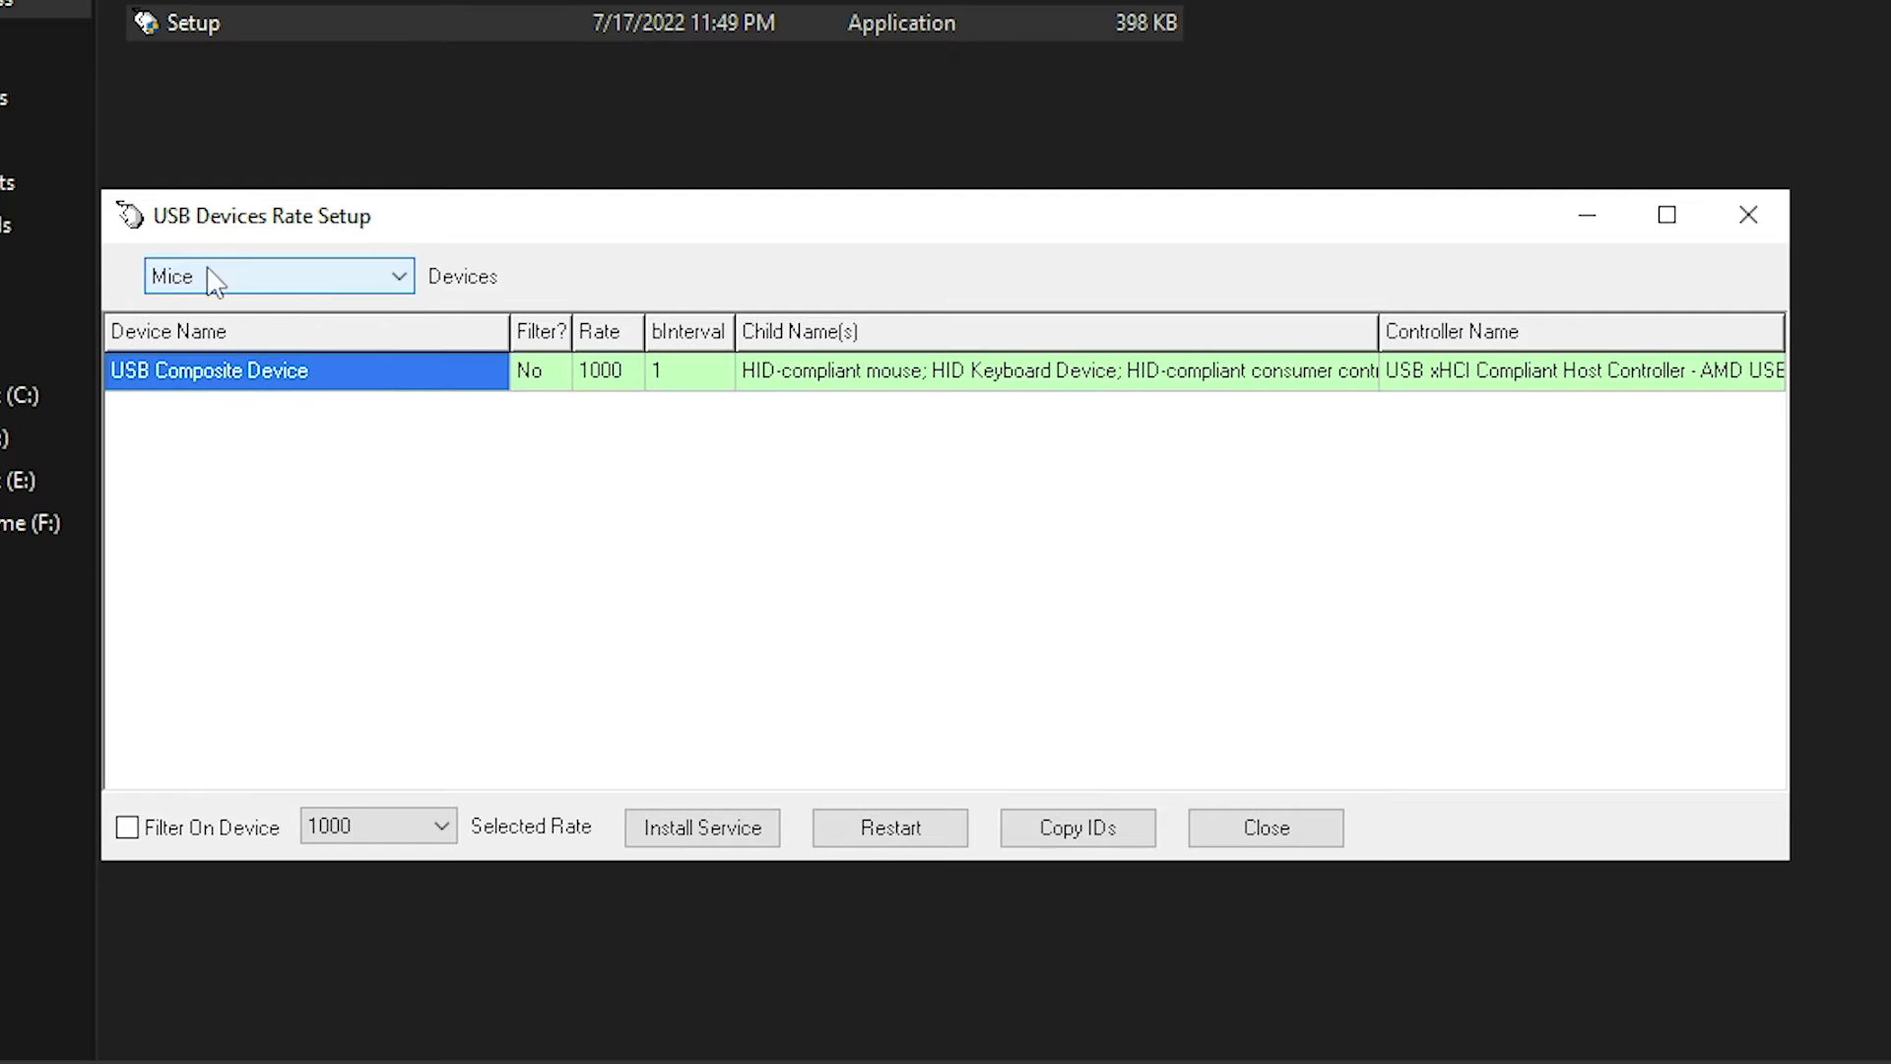
left_click(605, 380)
left_click(395, 831)
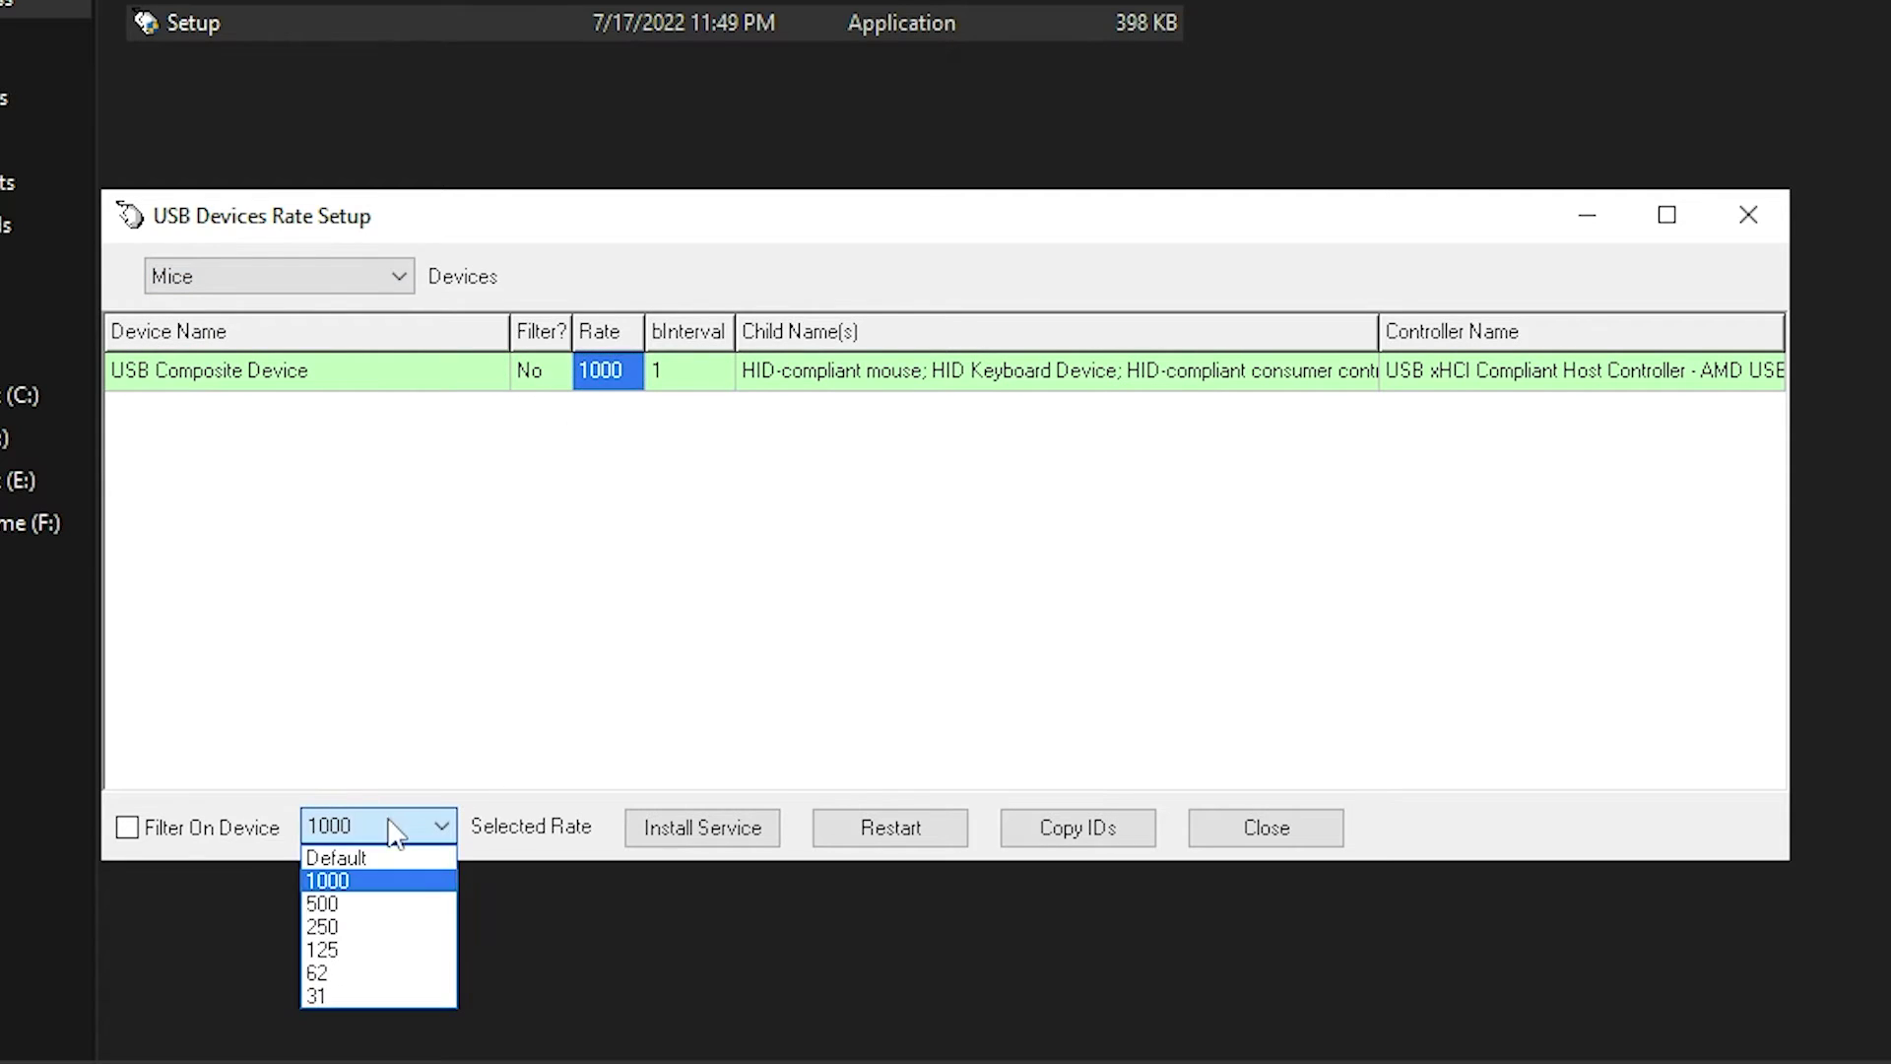
left_click(366, 881)
left_click(675, 832)
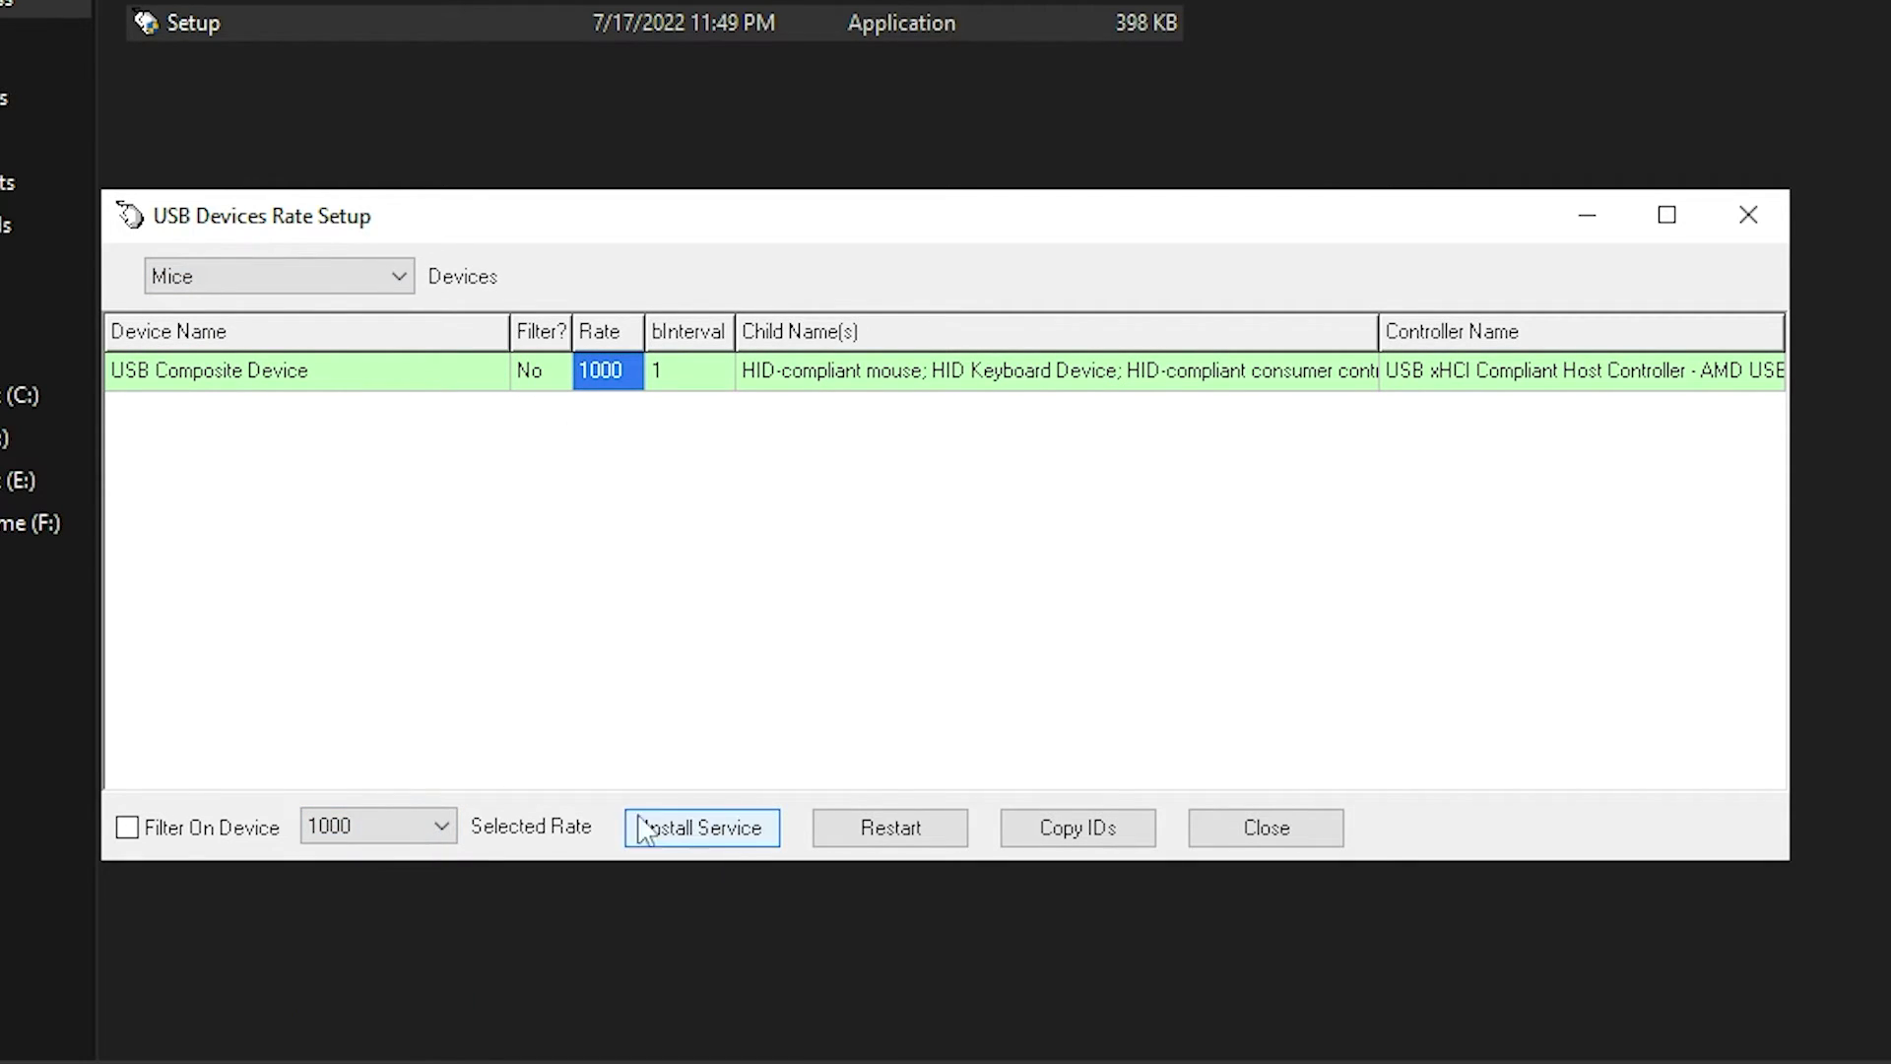
Step: Select the 1000 rate for the second USB Composite Device under Keyboards, install the service, and close USB Devices Rate Setup
left_click(356, 279)
left_click(245, 326)
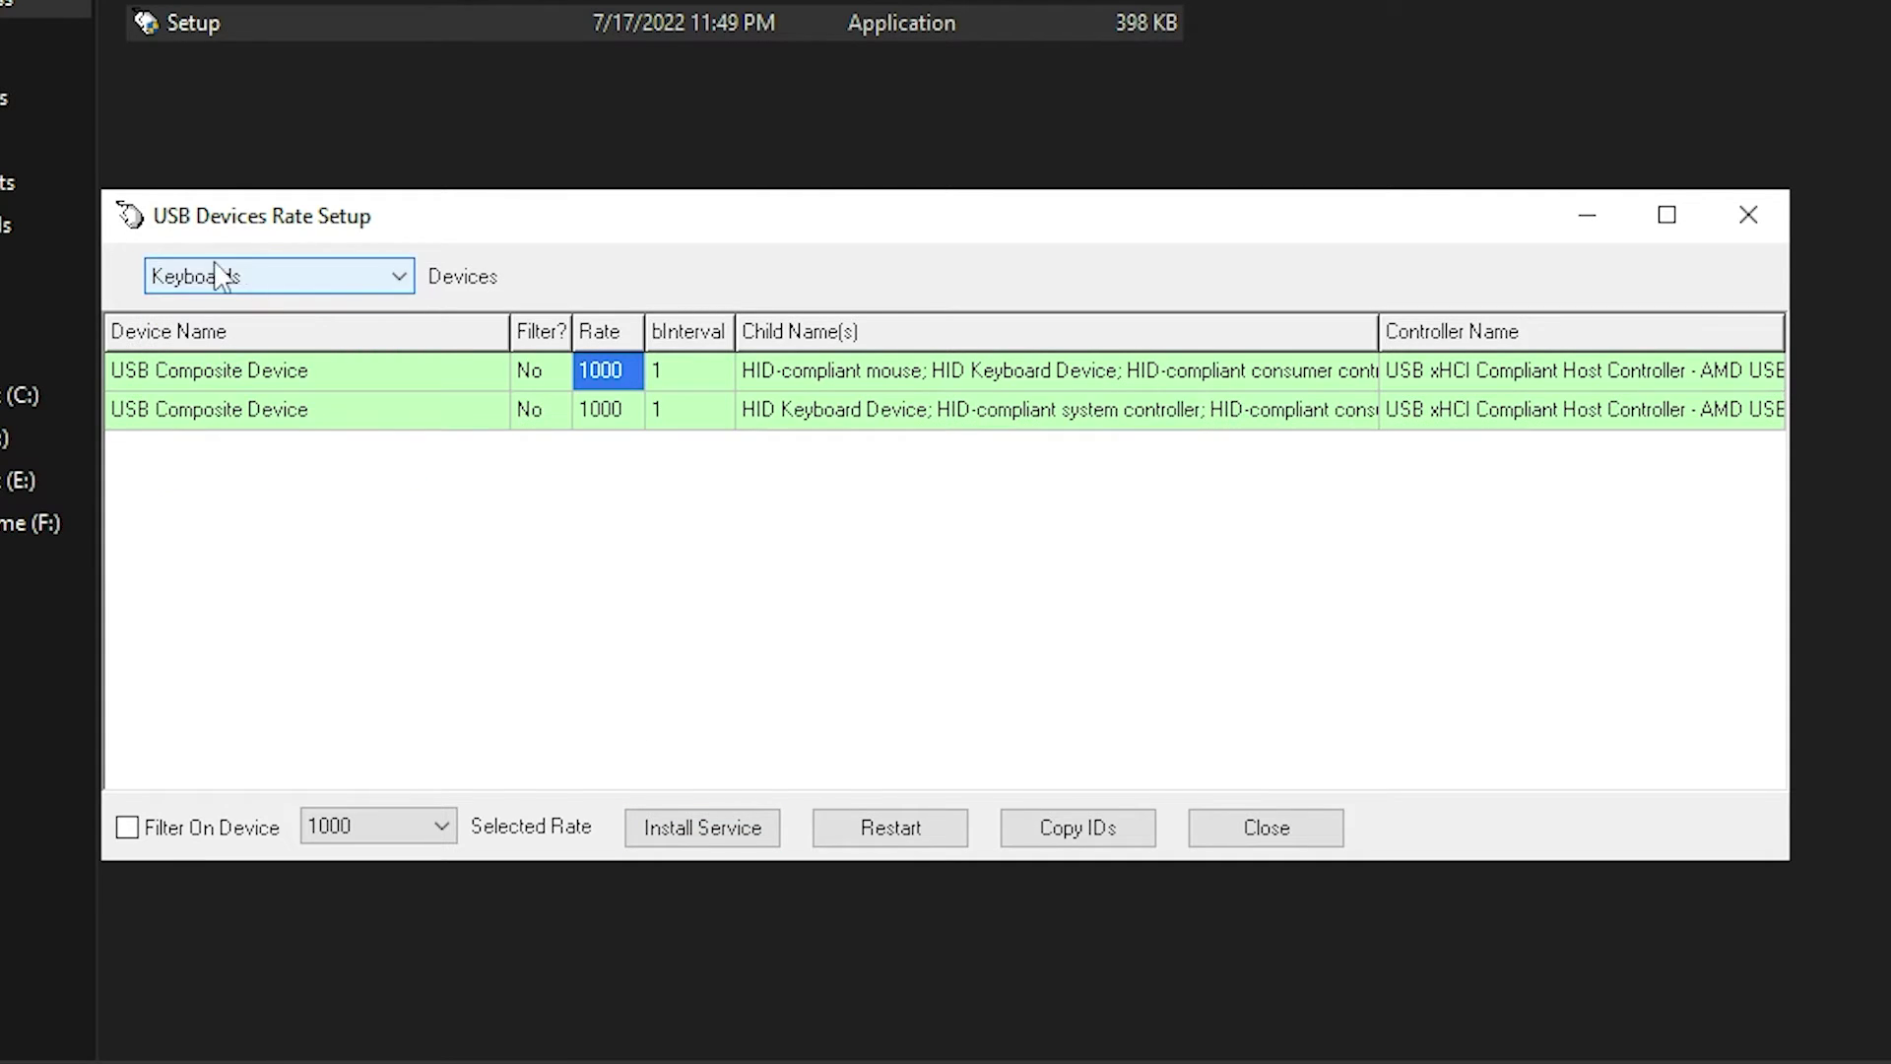
left_click(606, 414)
left_click(437, 825)
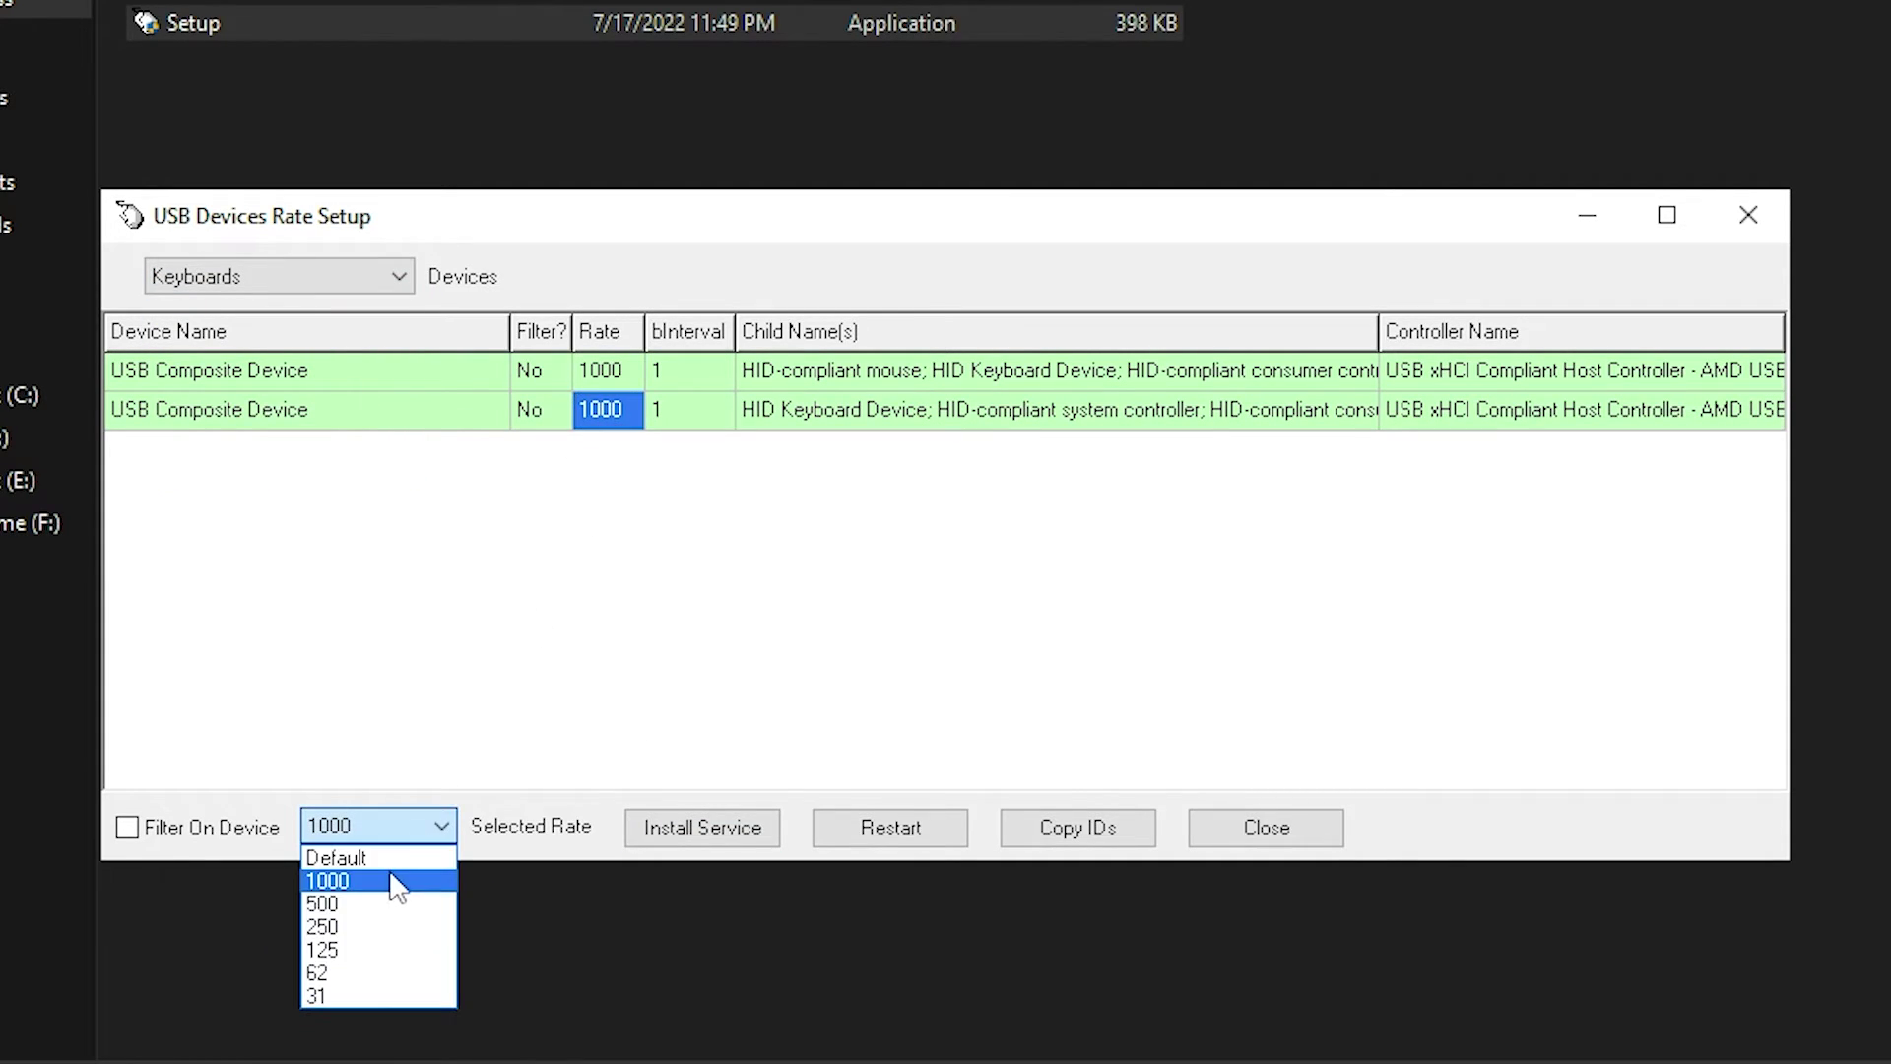
left_click(394, 880)
left_click(688, 827)
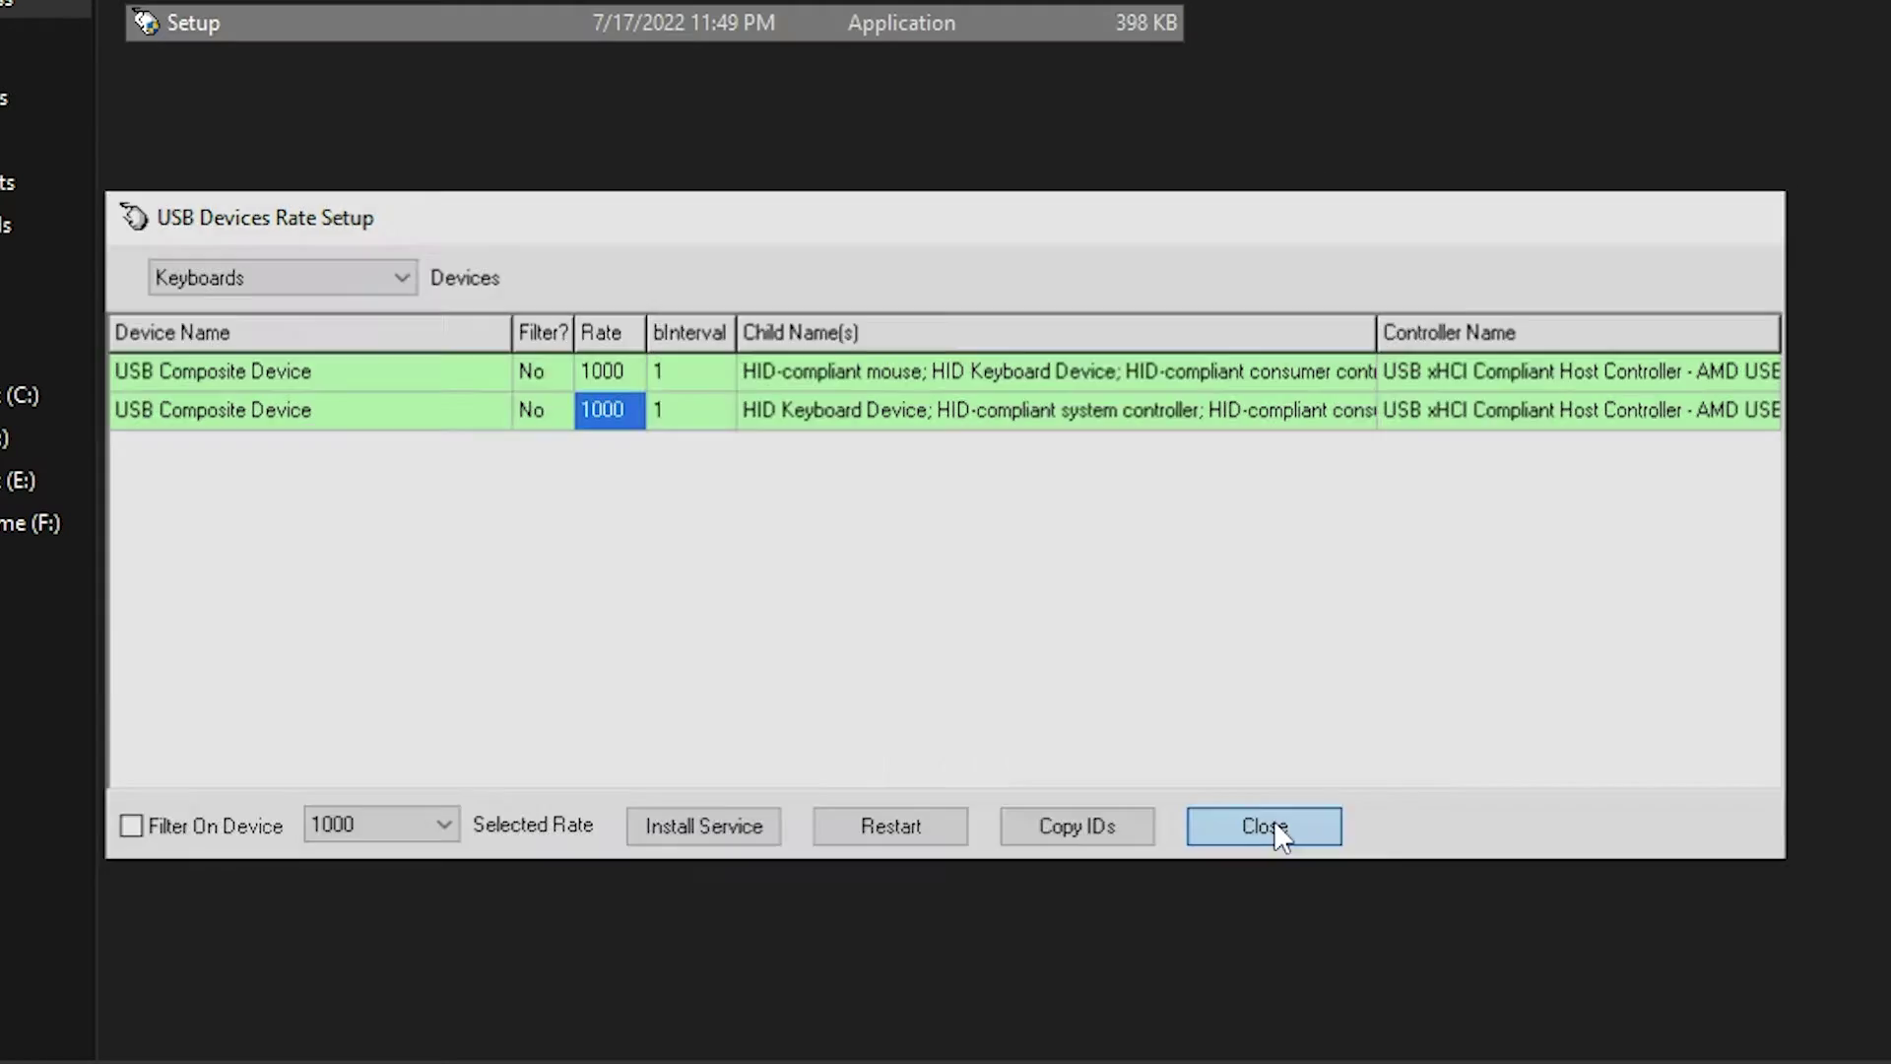
left_click(1267, 828)
Step: Launch the XMouseButtonControlSetup.2.20.5 installer from its folder in the optimization pack
left_click(585, 193)
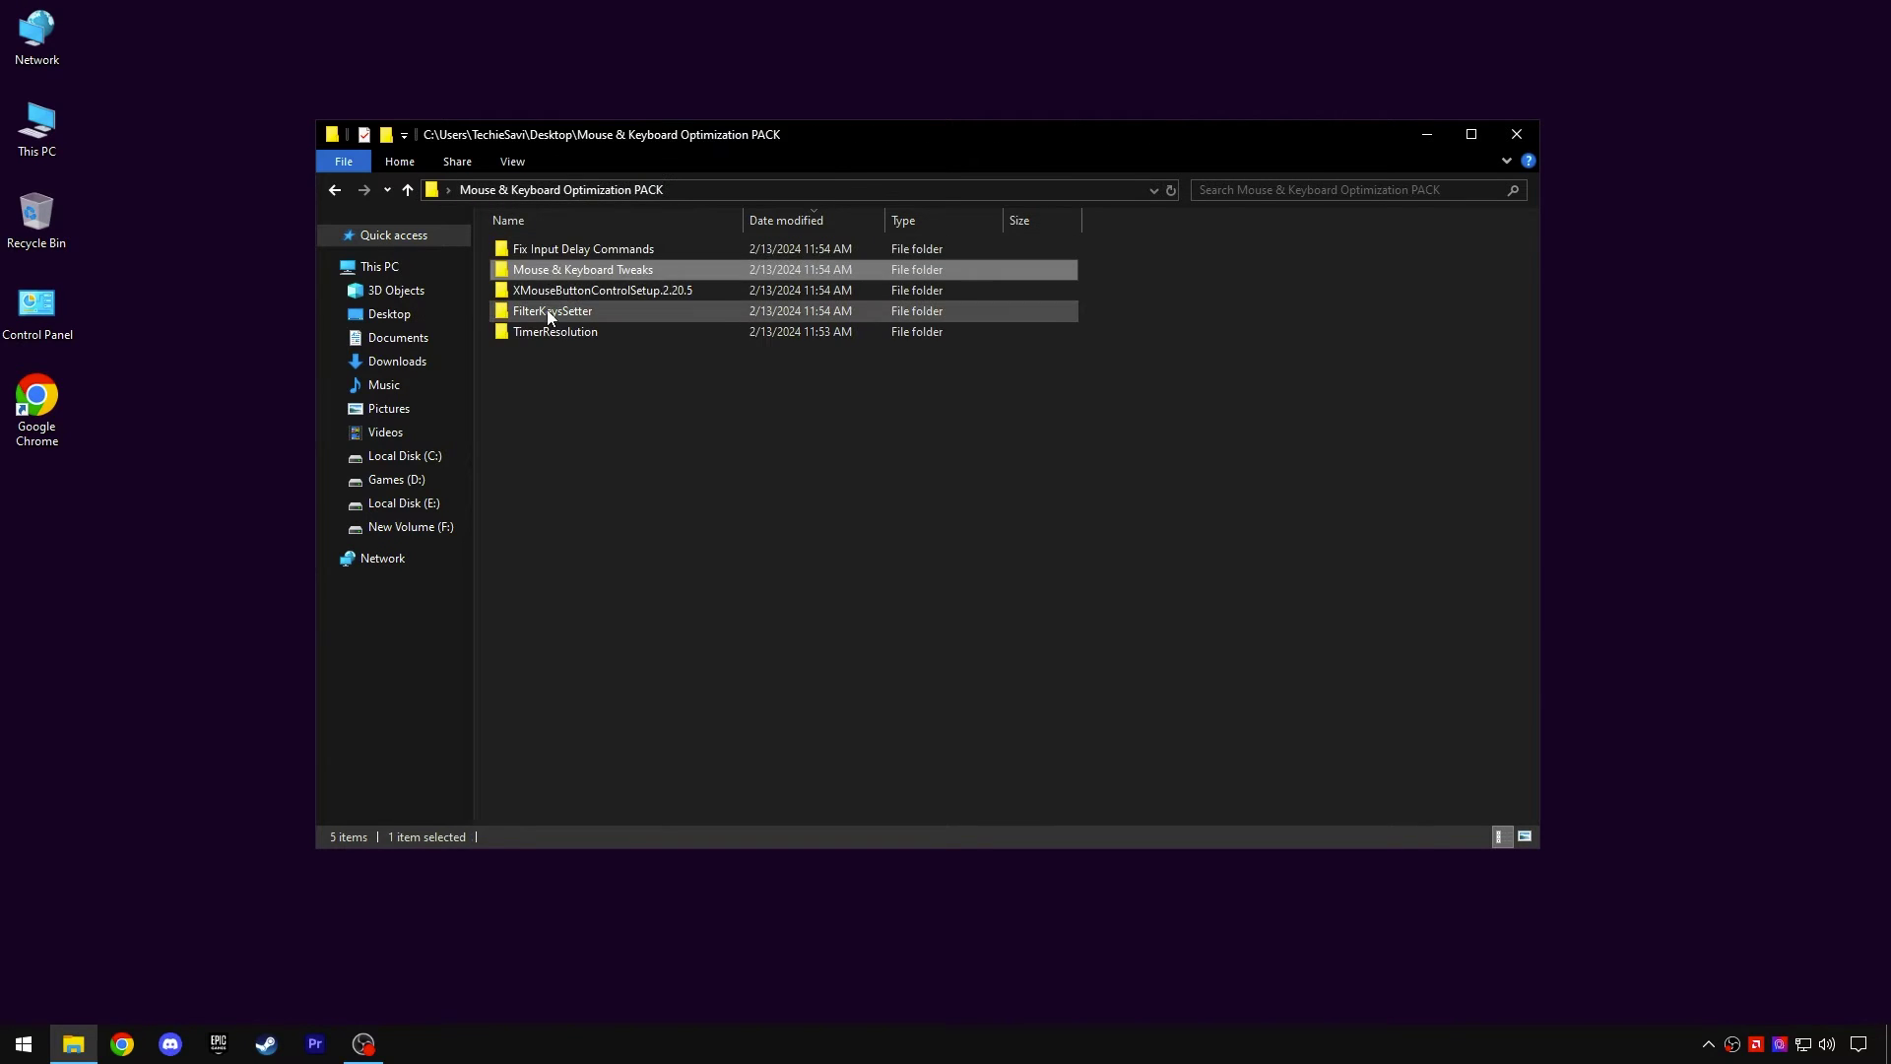
double_click(588, 293)
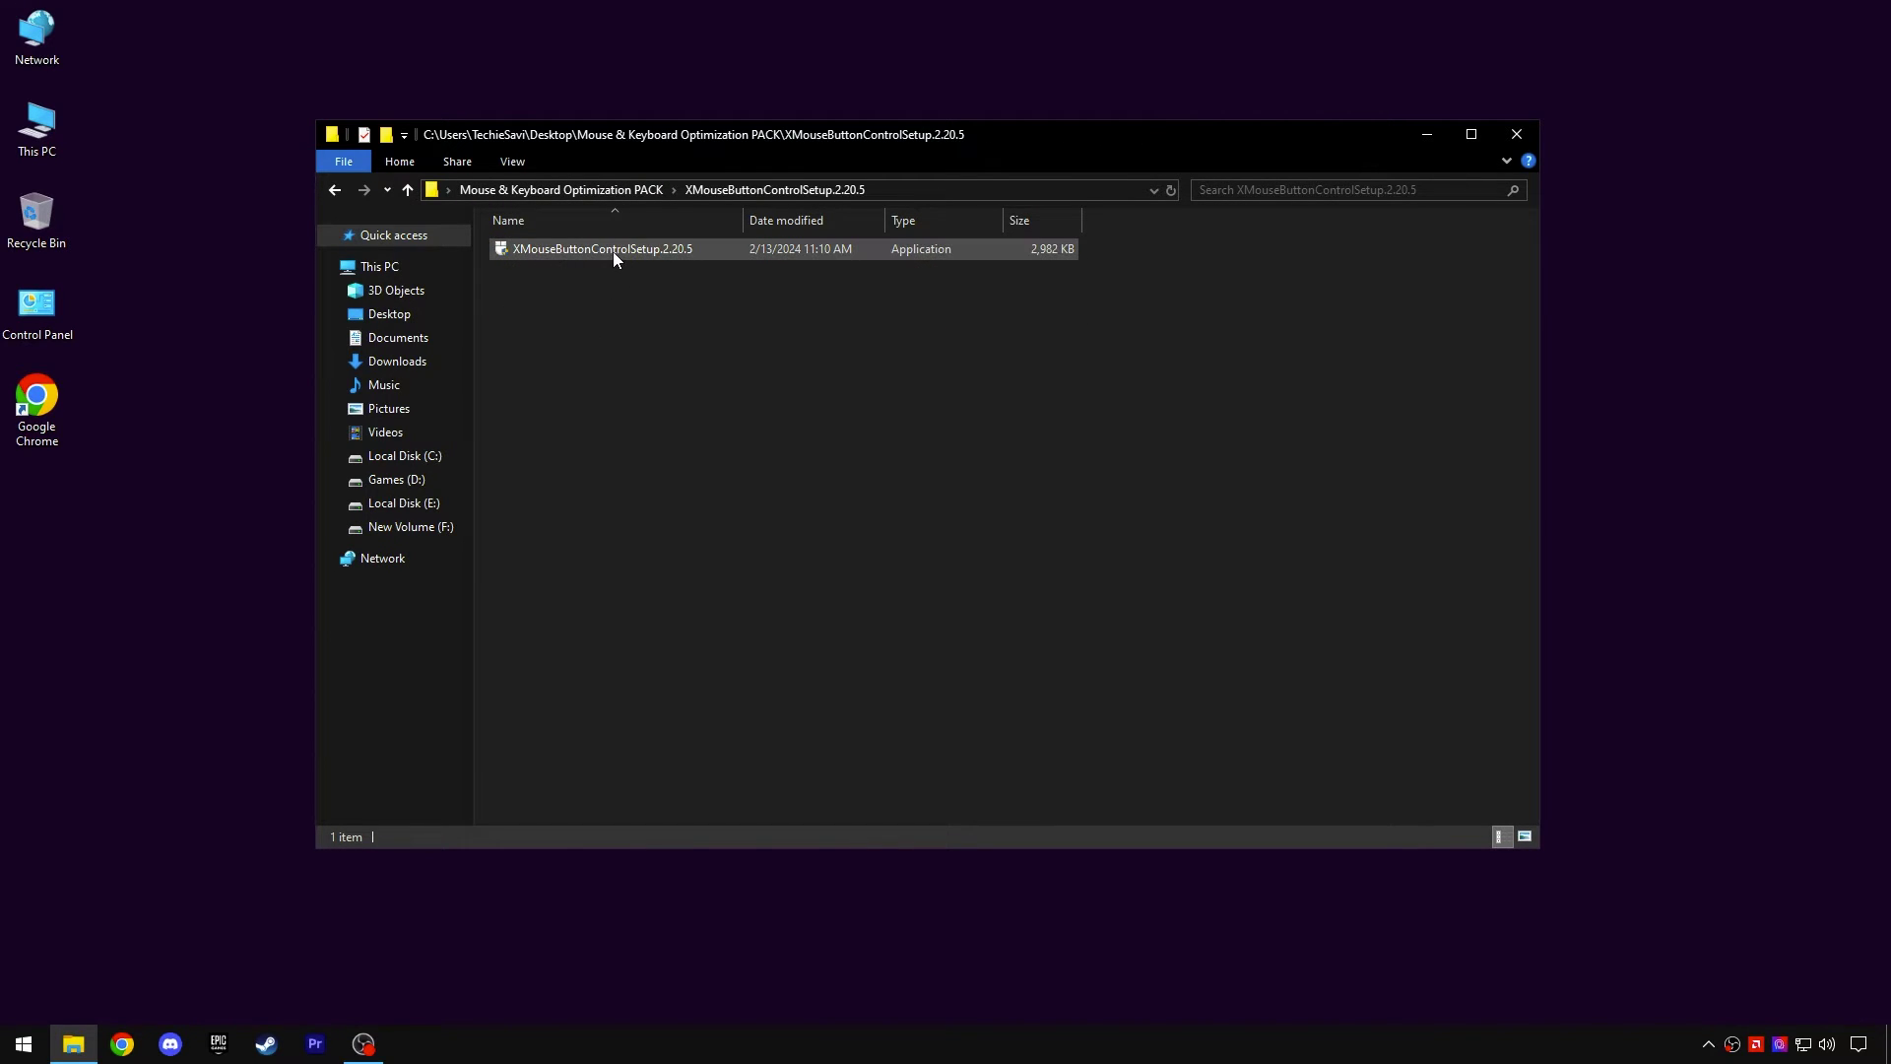
left_click(601, 250)
right_click(601, 250)
left_click(676, 283)
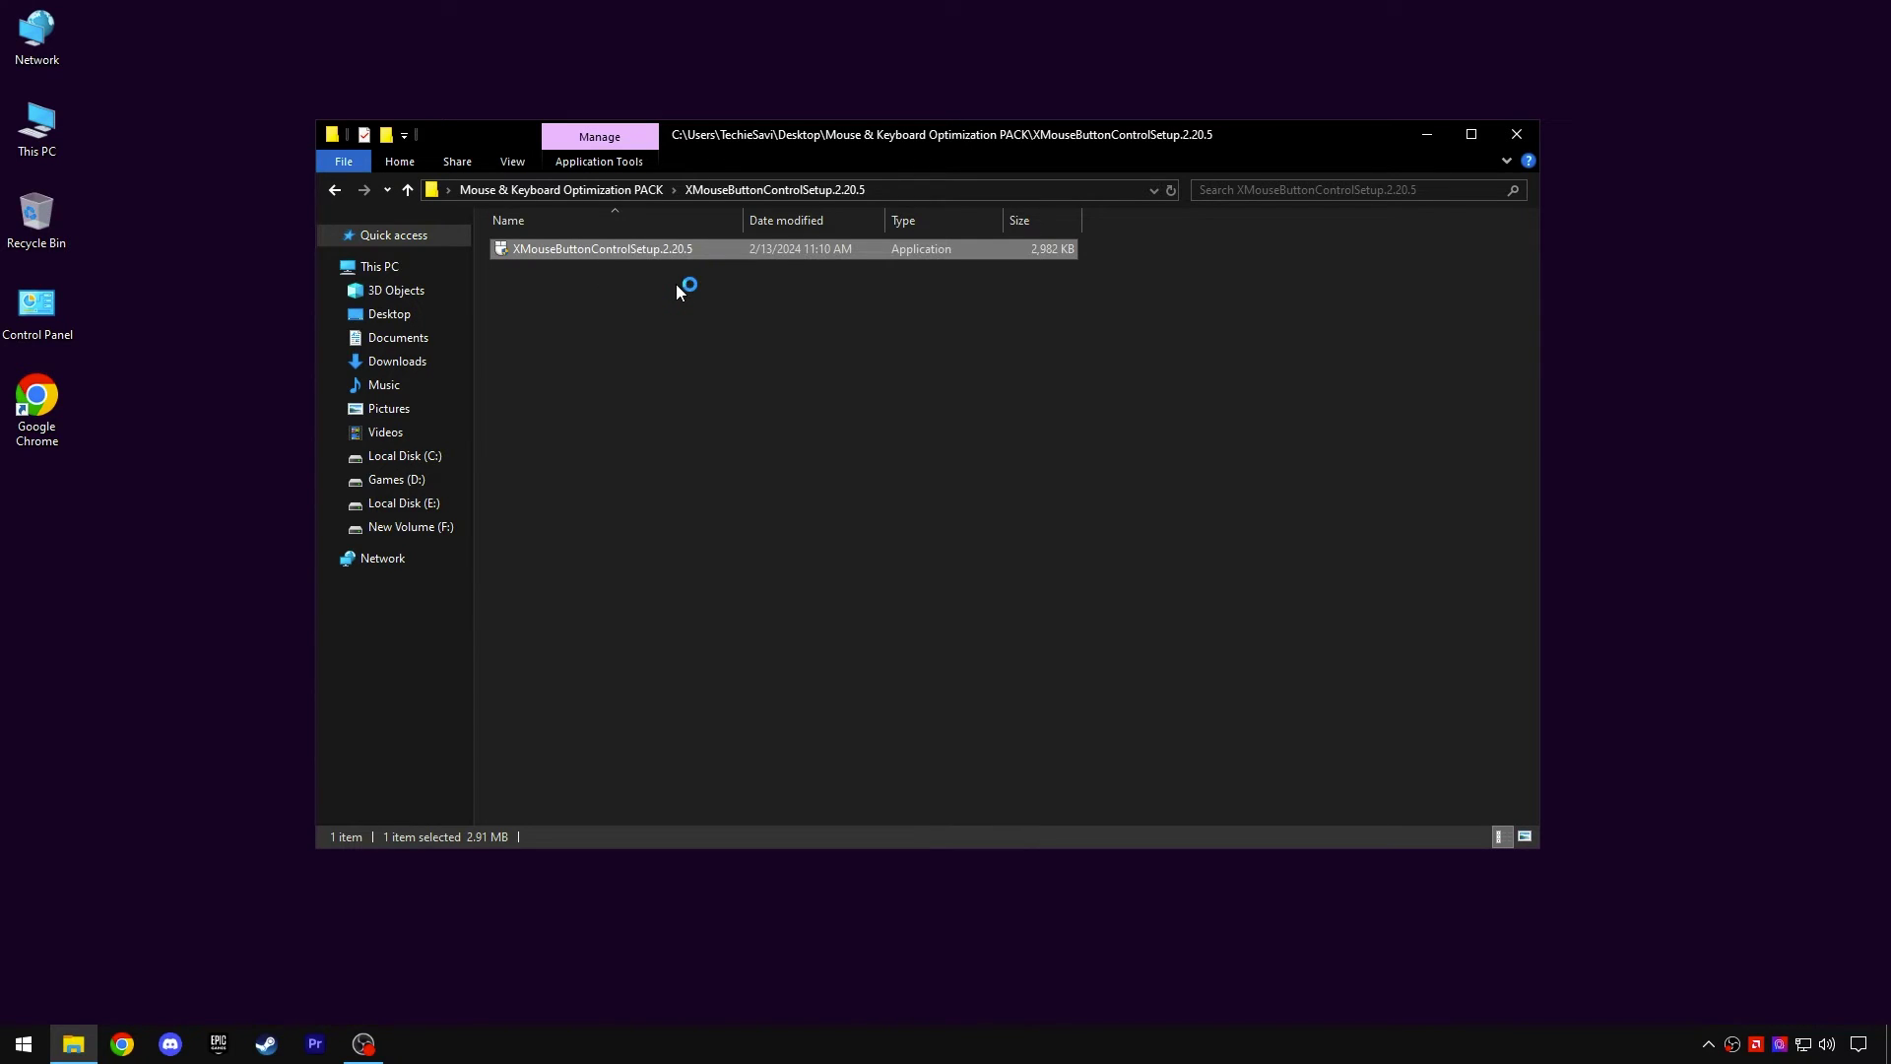
Step: Accept the license agreement, install X-Mouse Button Control 2.20.5, and finish the setup wizard
left_click(1063, 680)
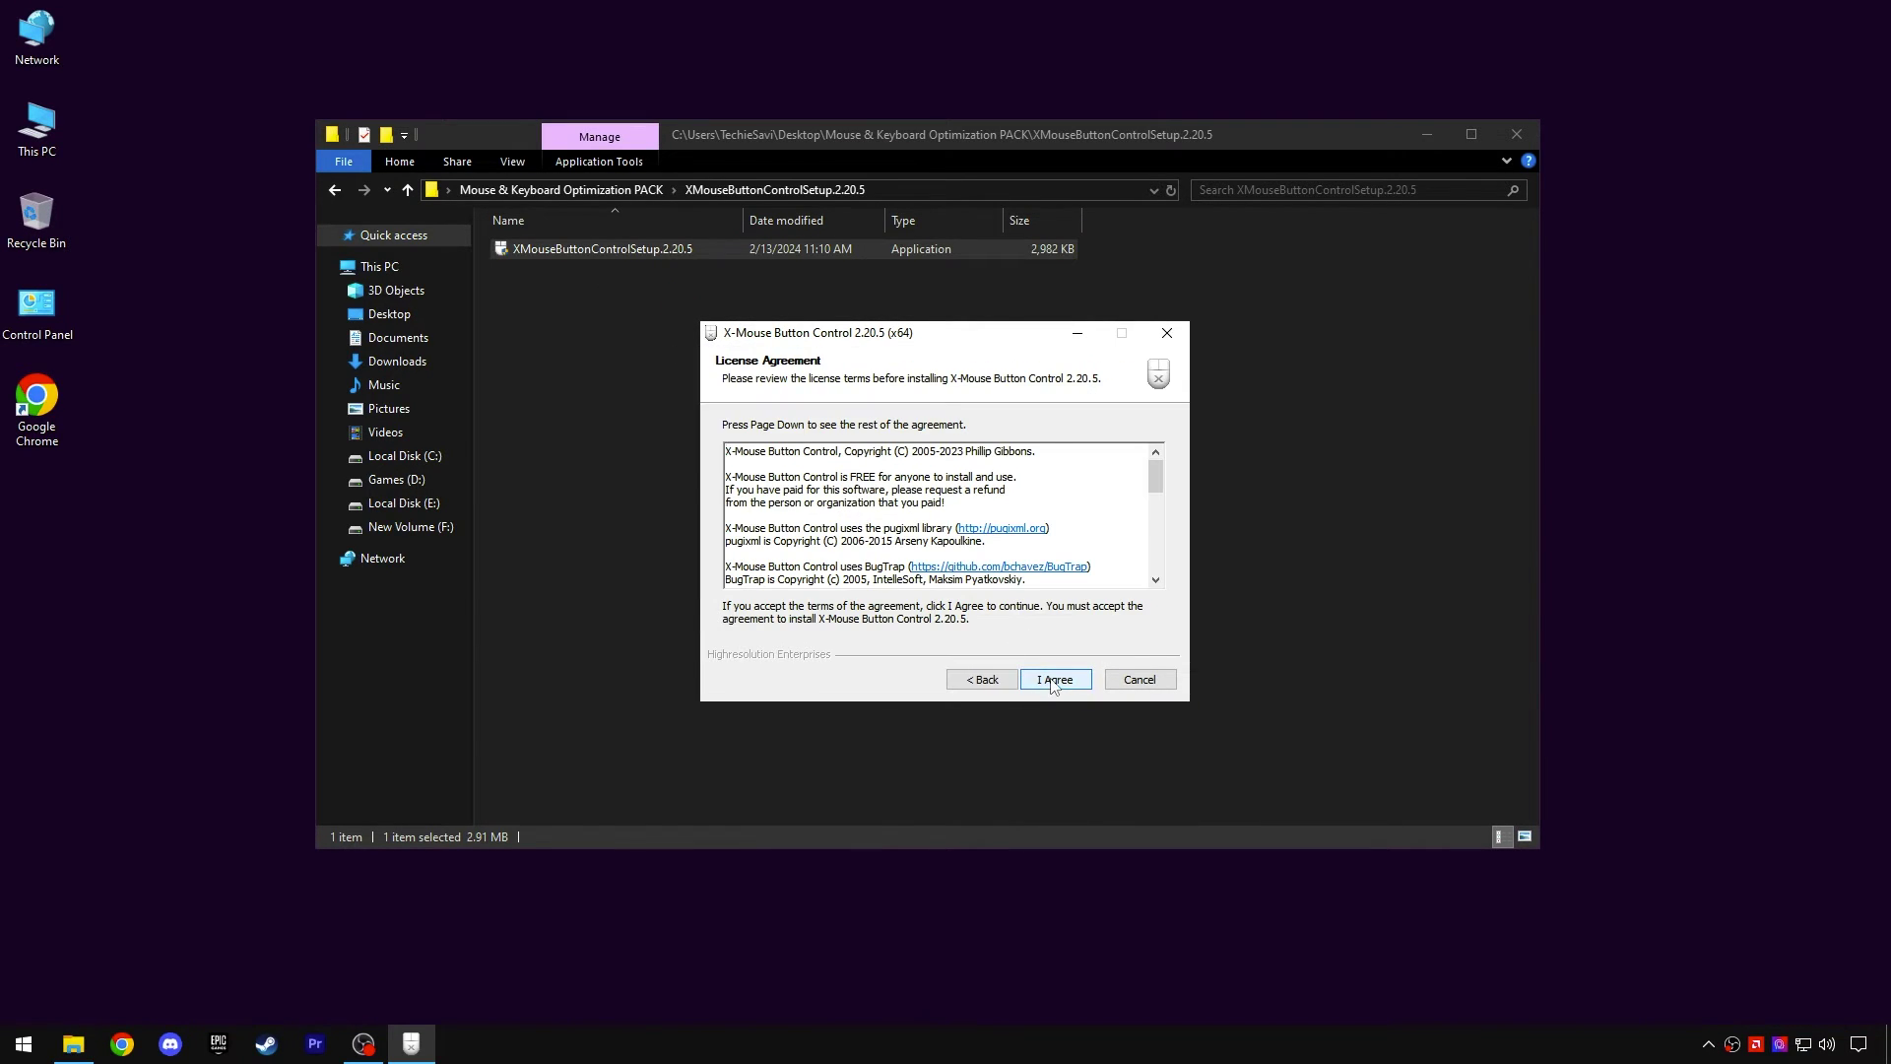
left_click(1053, 684)
left_click(1038, 679)
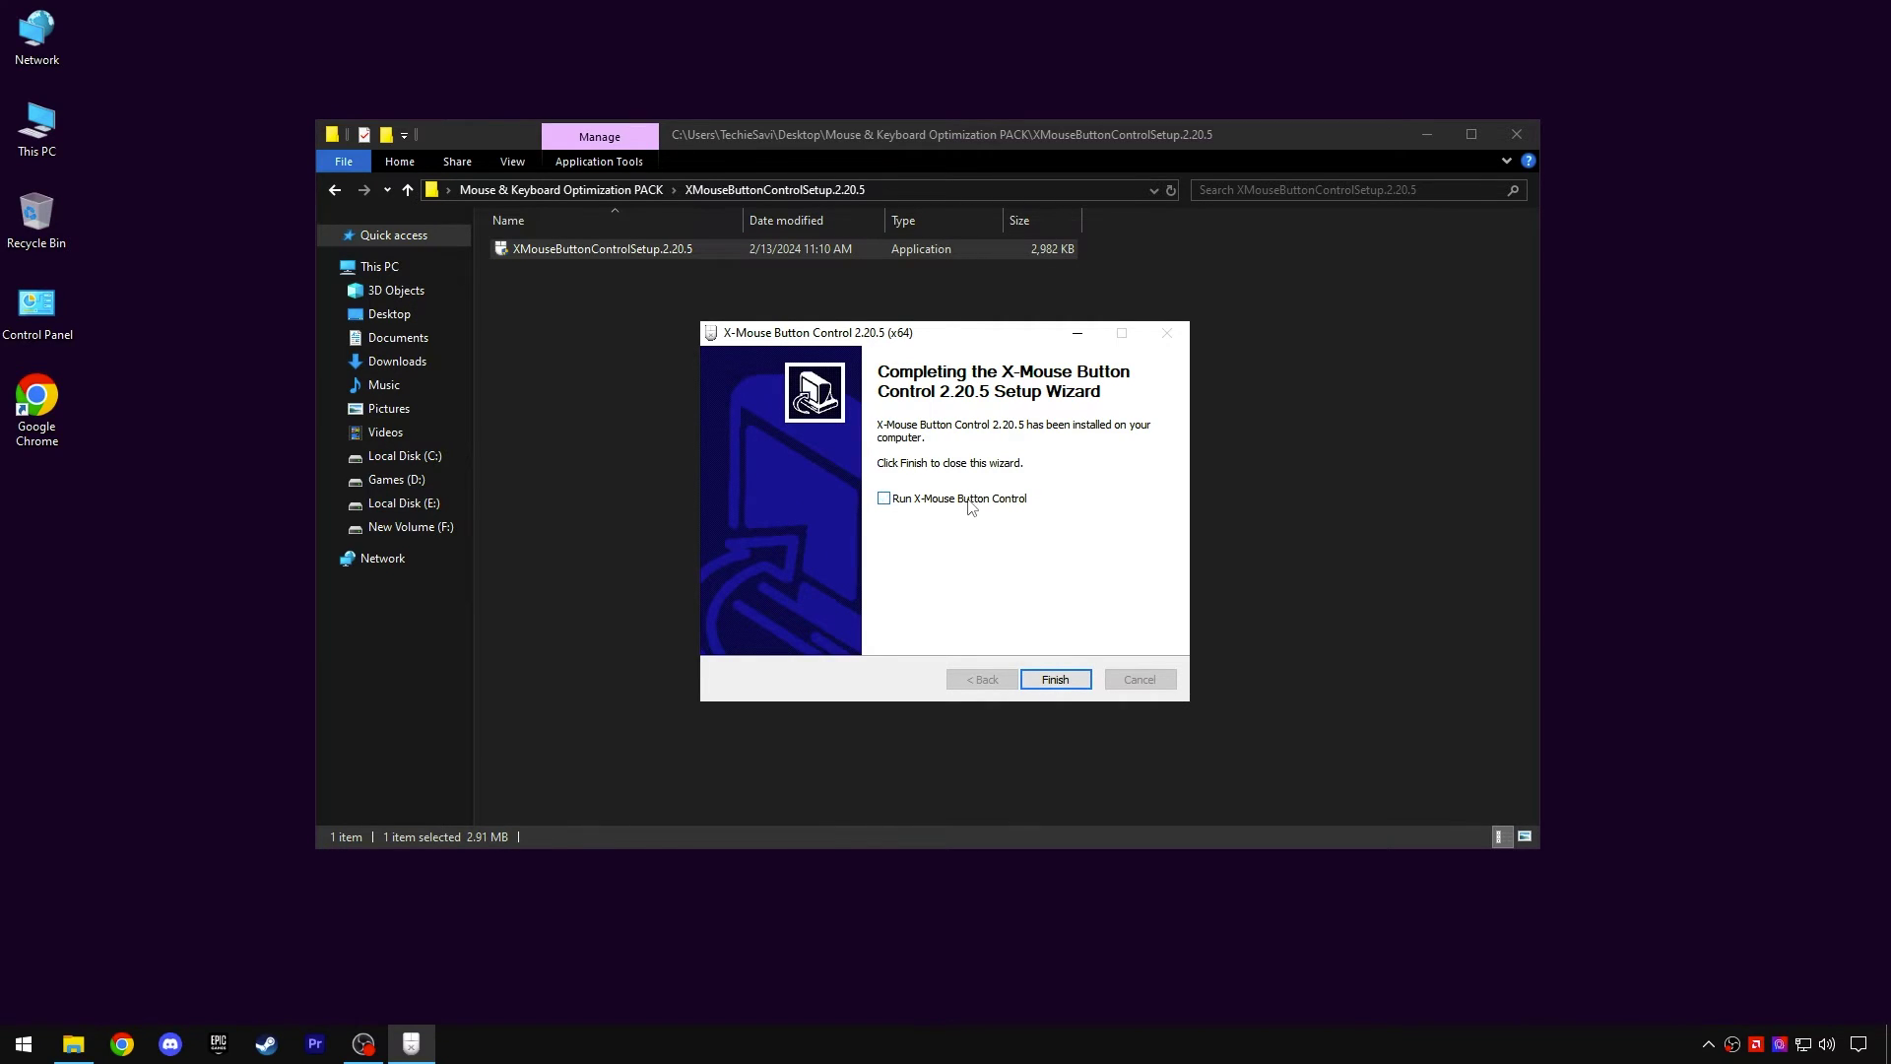
left_click(1055, 680)
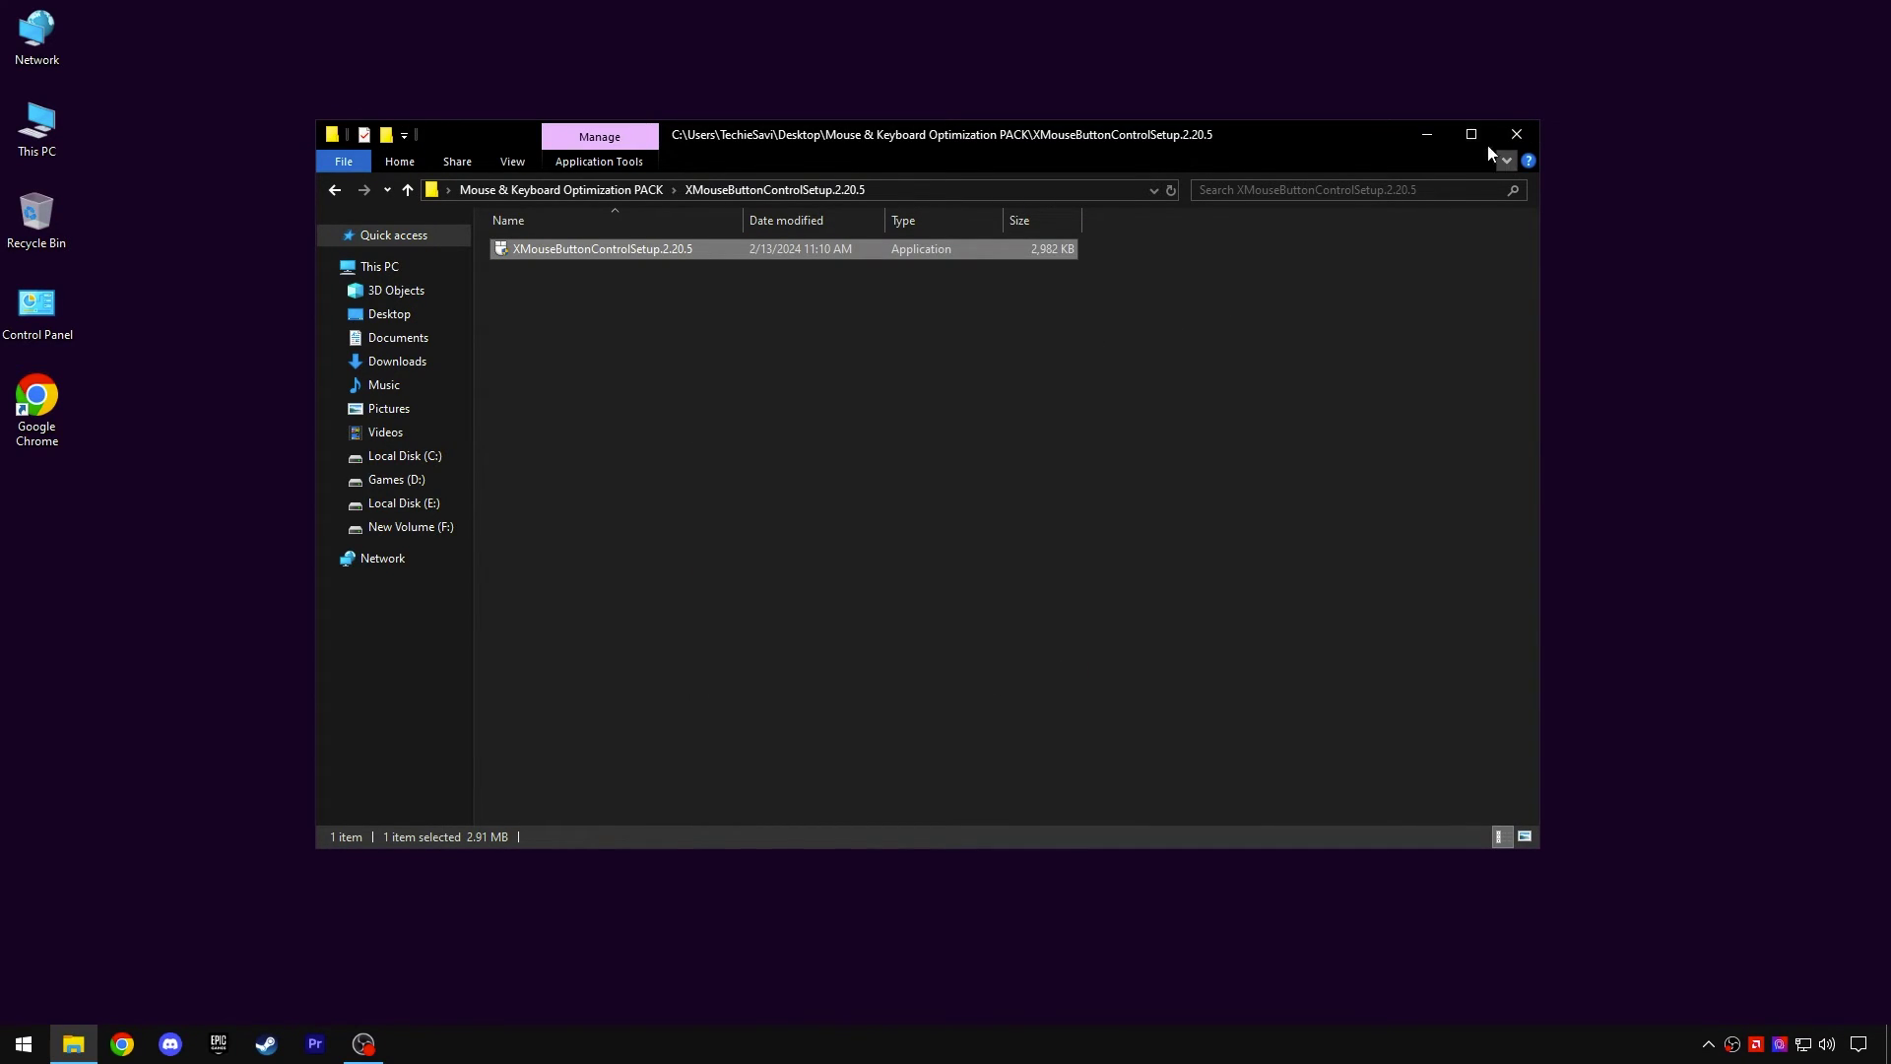
Step: Minimize the folder window, open X-Mouse Button Control, and bring up its advanced global settings
left_click(1418, 135)
left_click(1715, 1048)
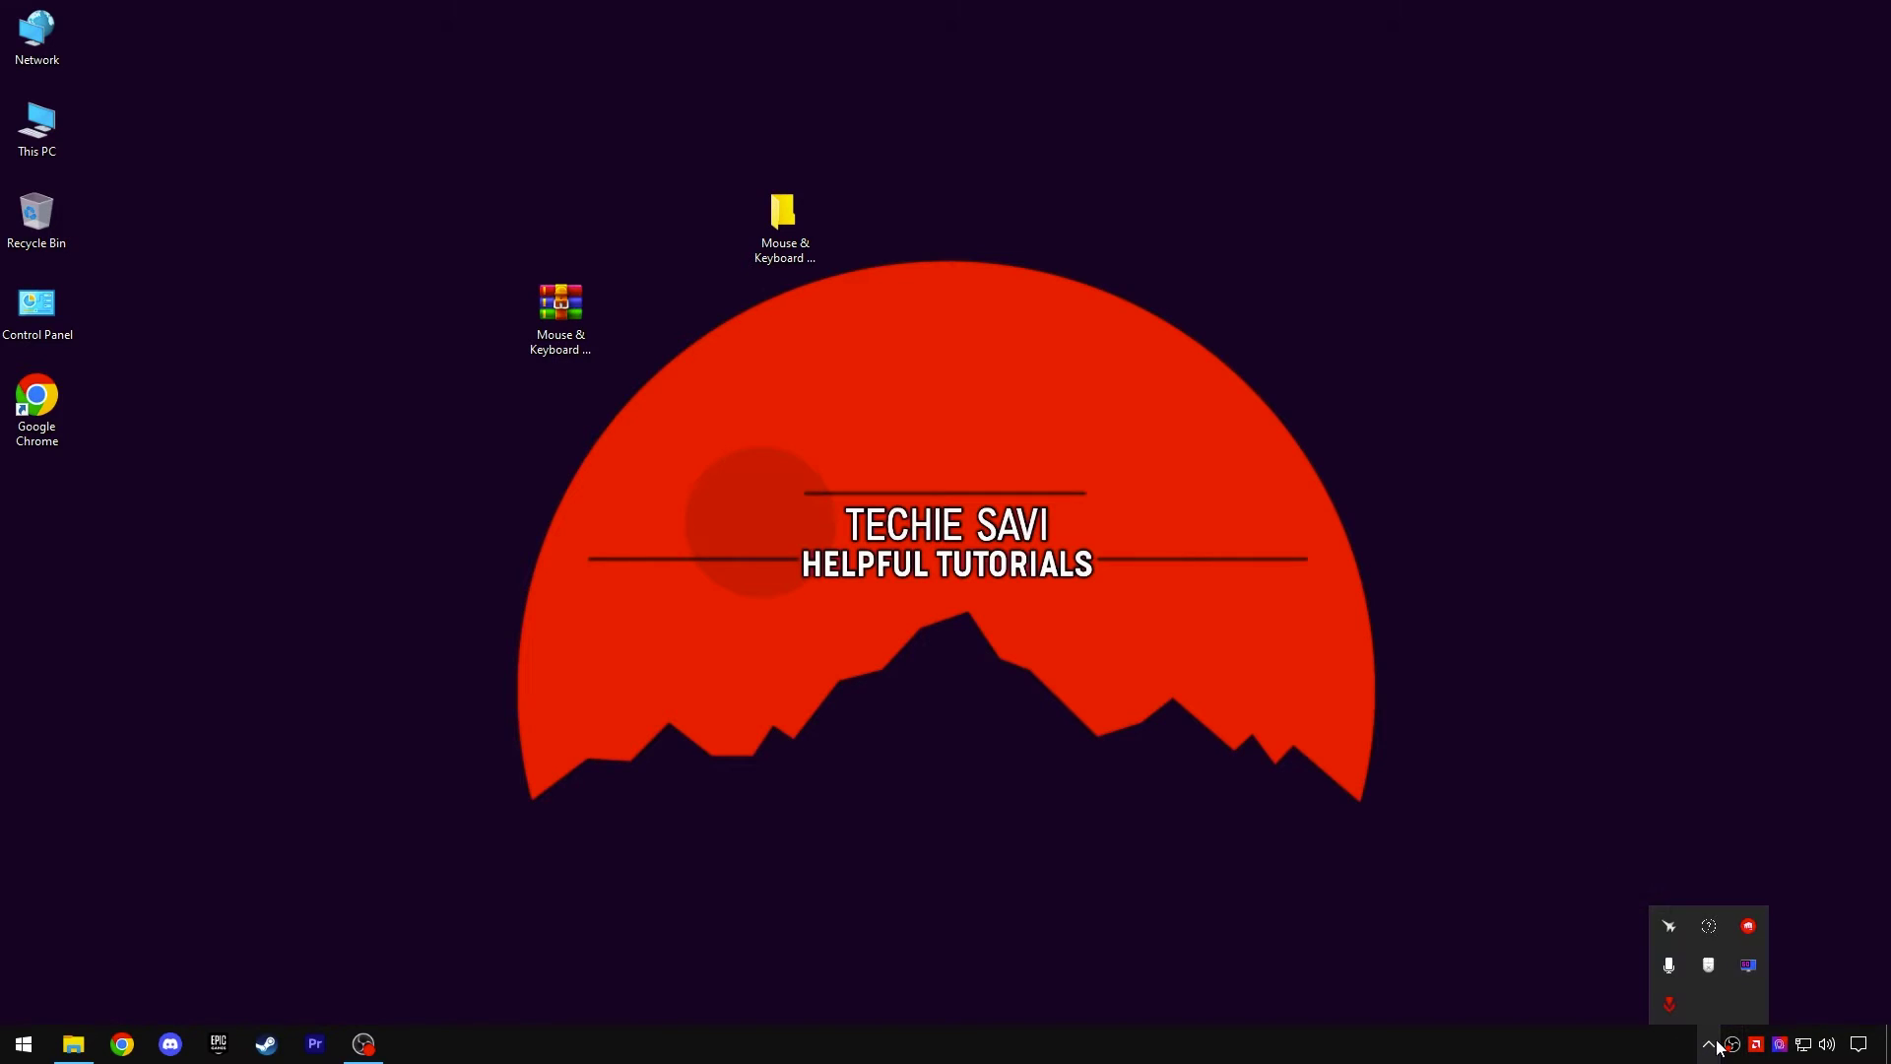
left_click(1711, 965)
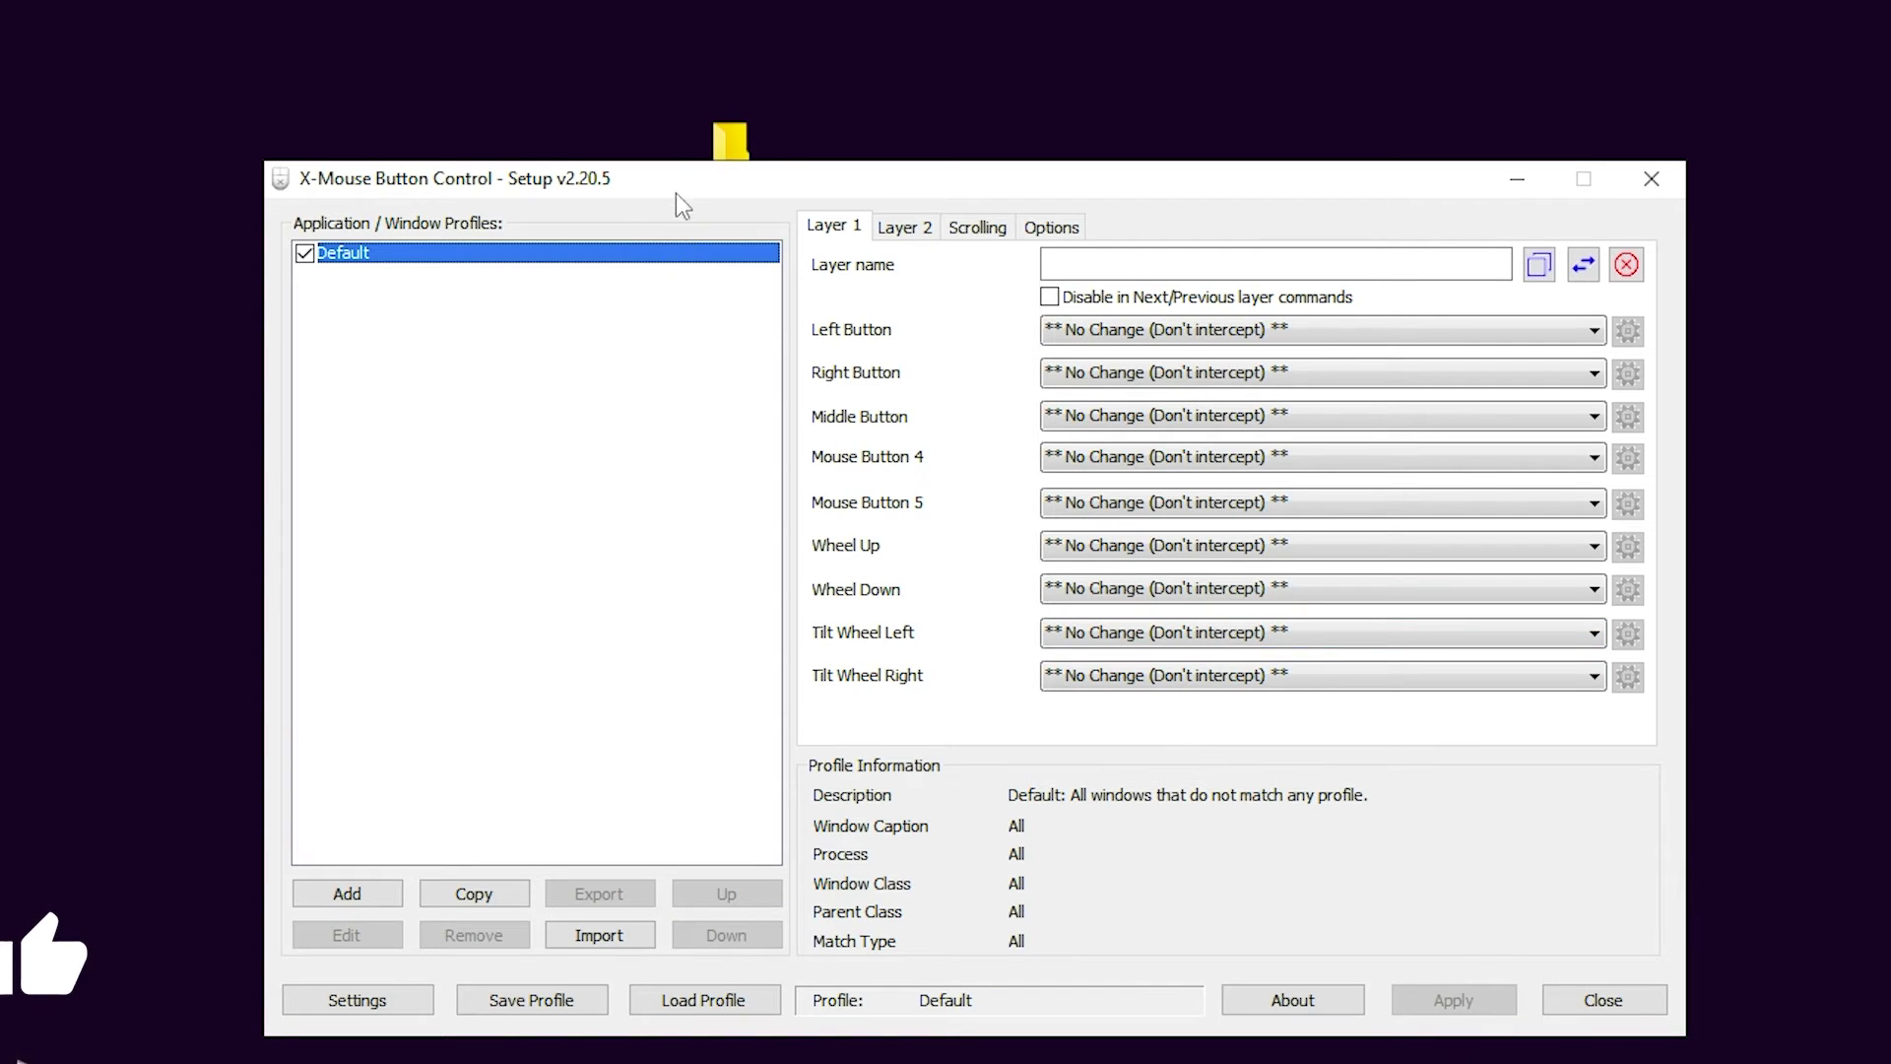
left_click_drag(676, 193, 587, 108)
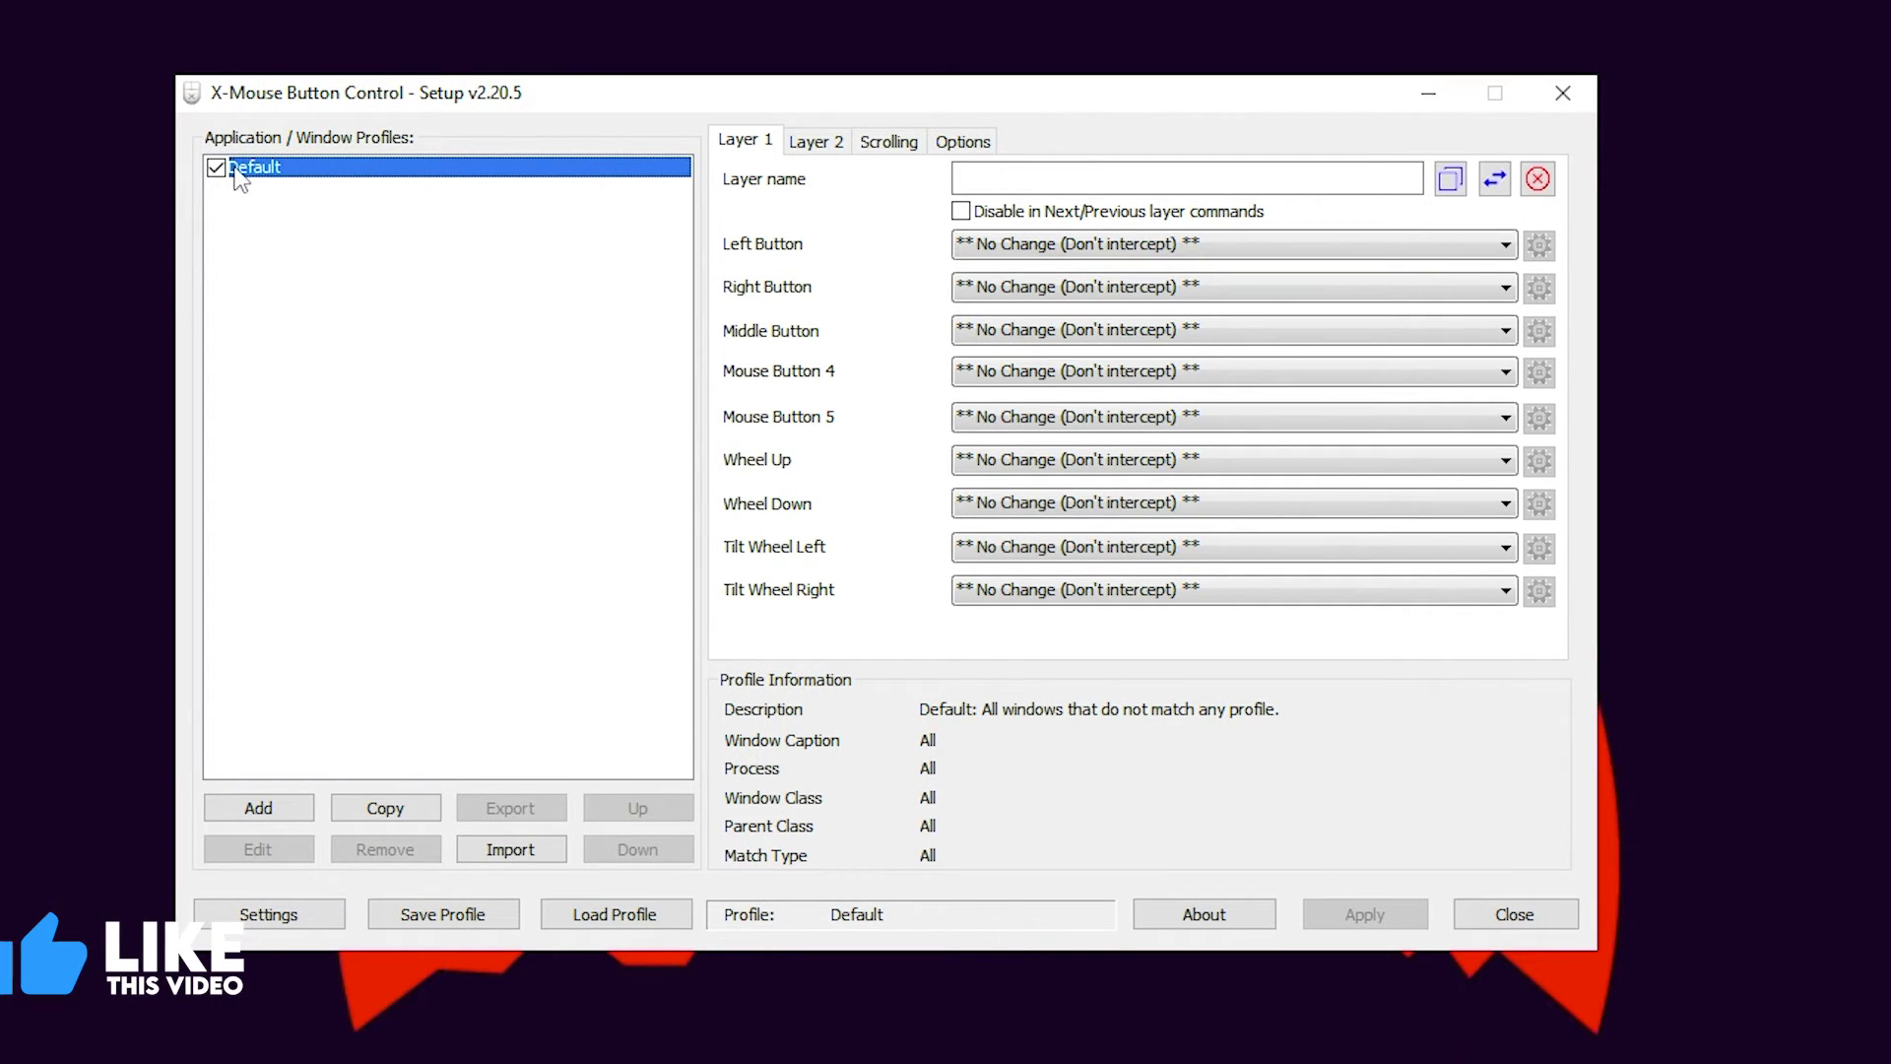
left_click(295, 916)
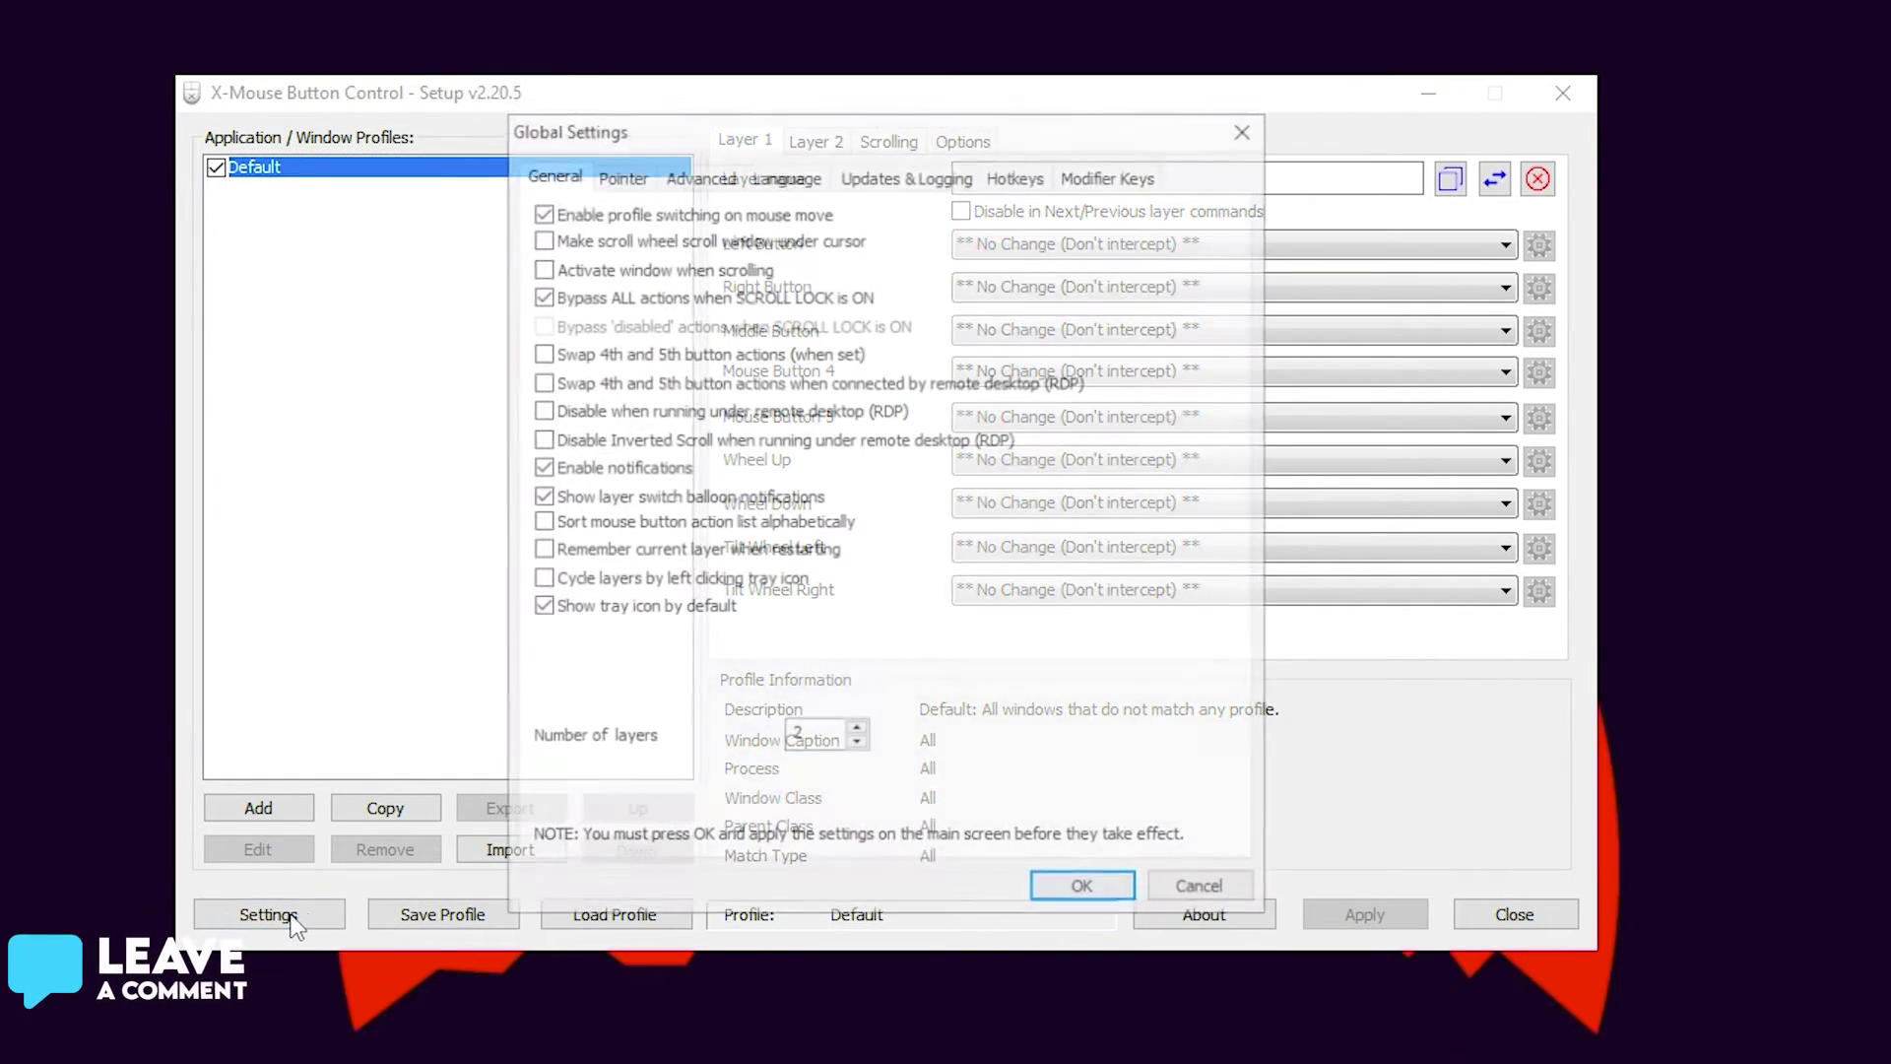
left_click(694, 173)
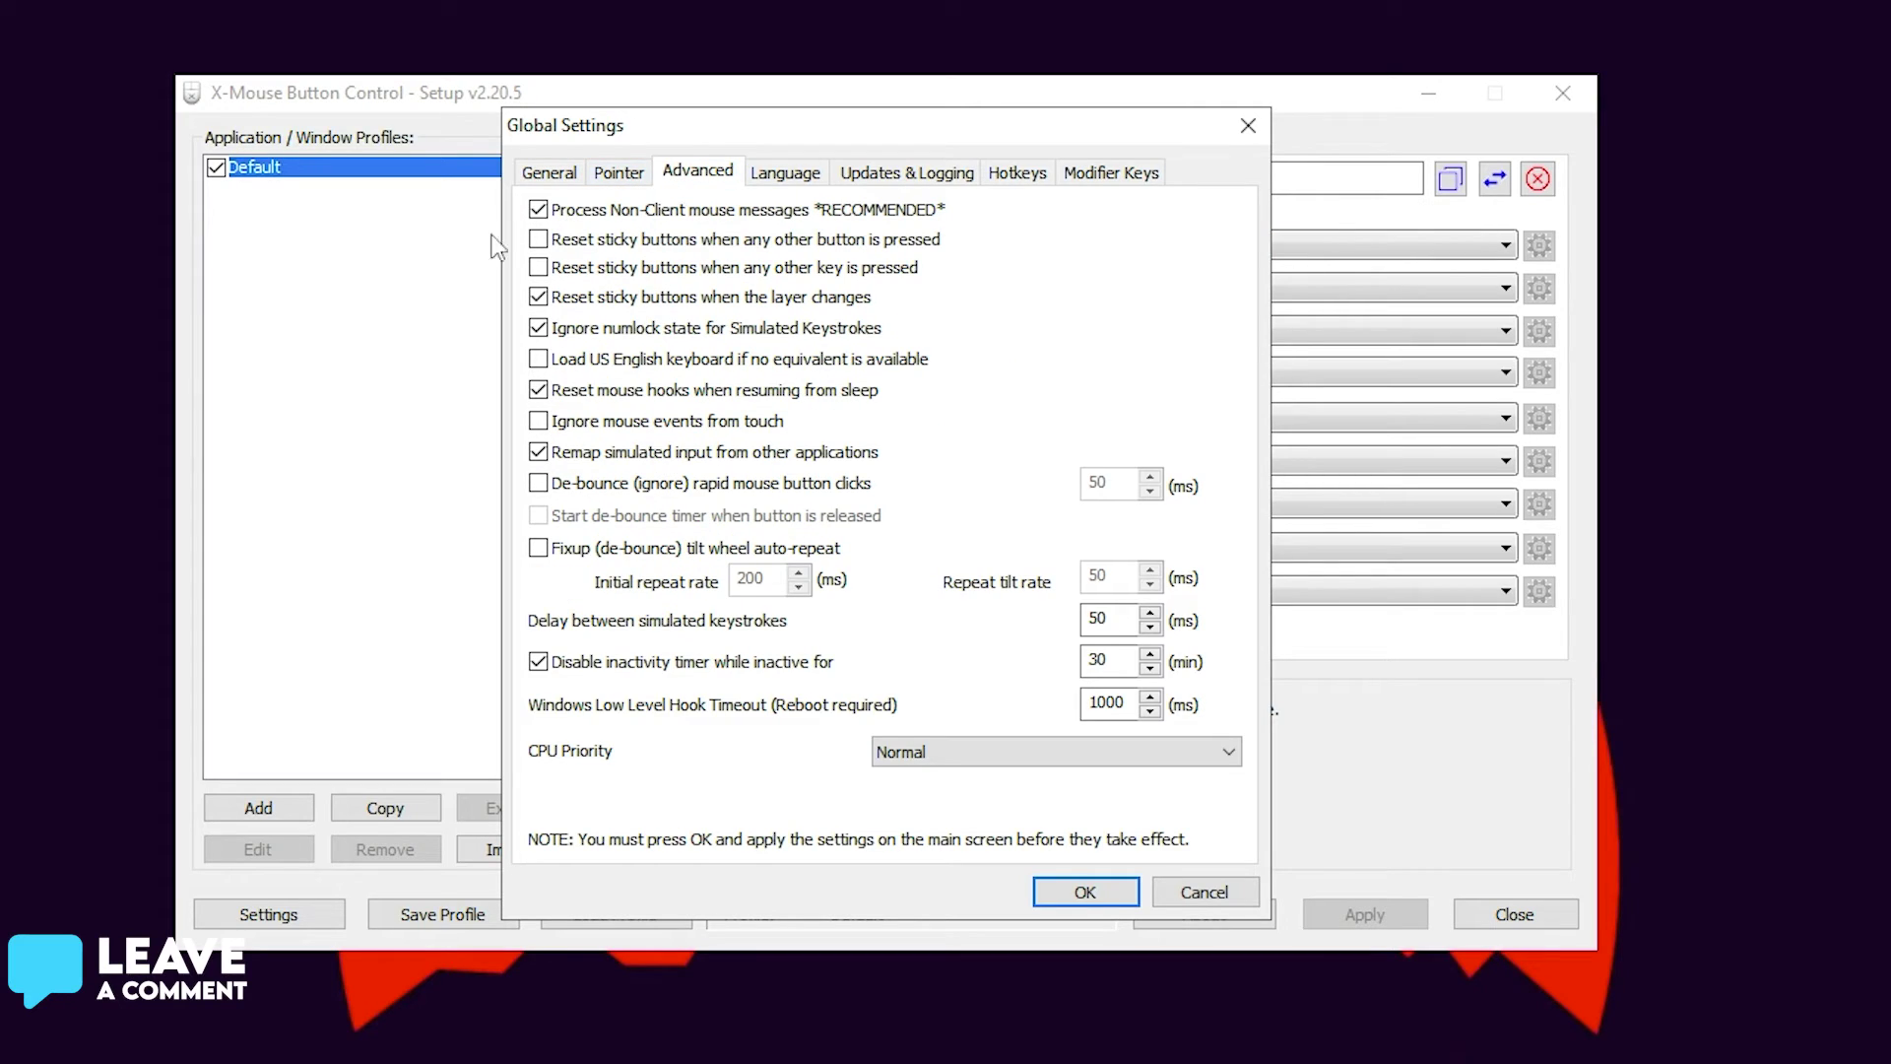
Step: Disable remapping of simulated input from other applications and enable de-bouncing of rapid mouse button clicks at 1 ms
left_click(538, 452)
left_click(541, 484)
double_click(1113, 486)
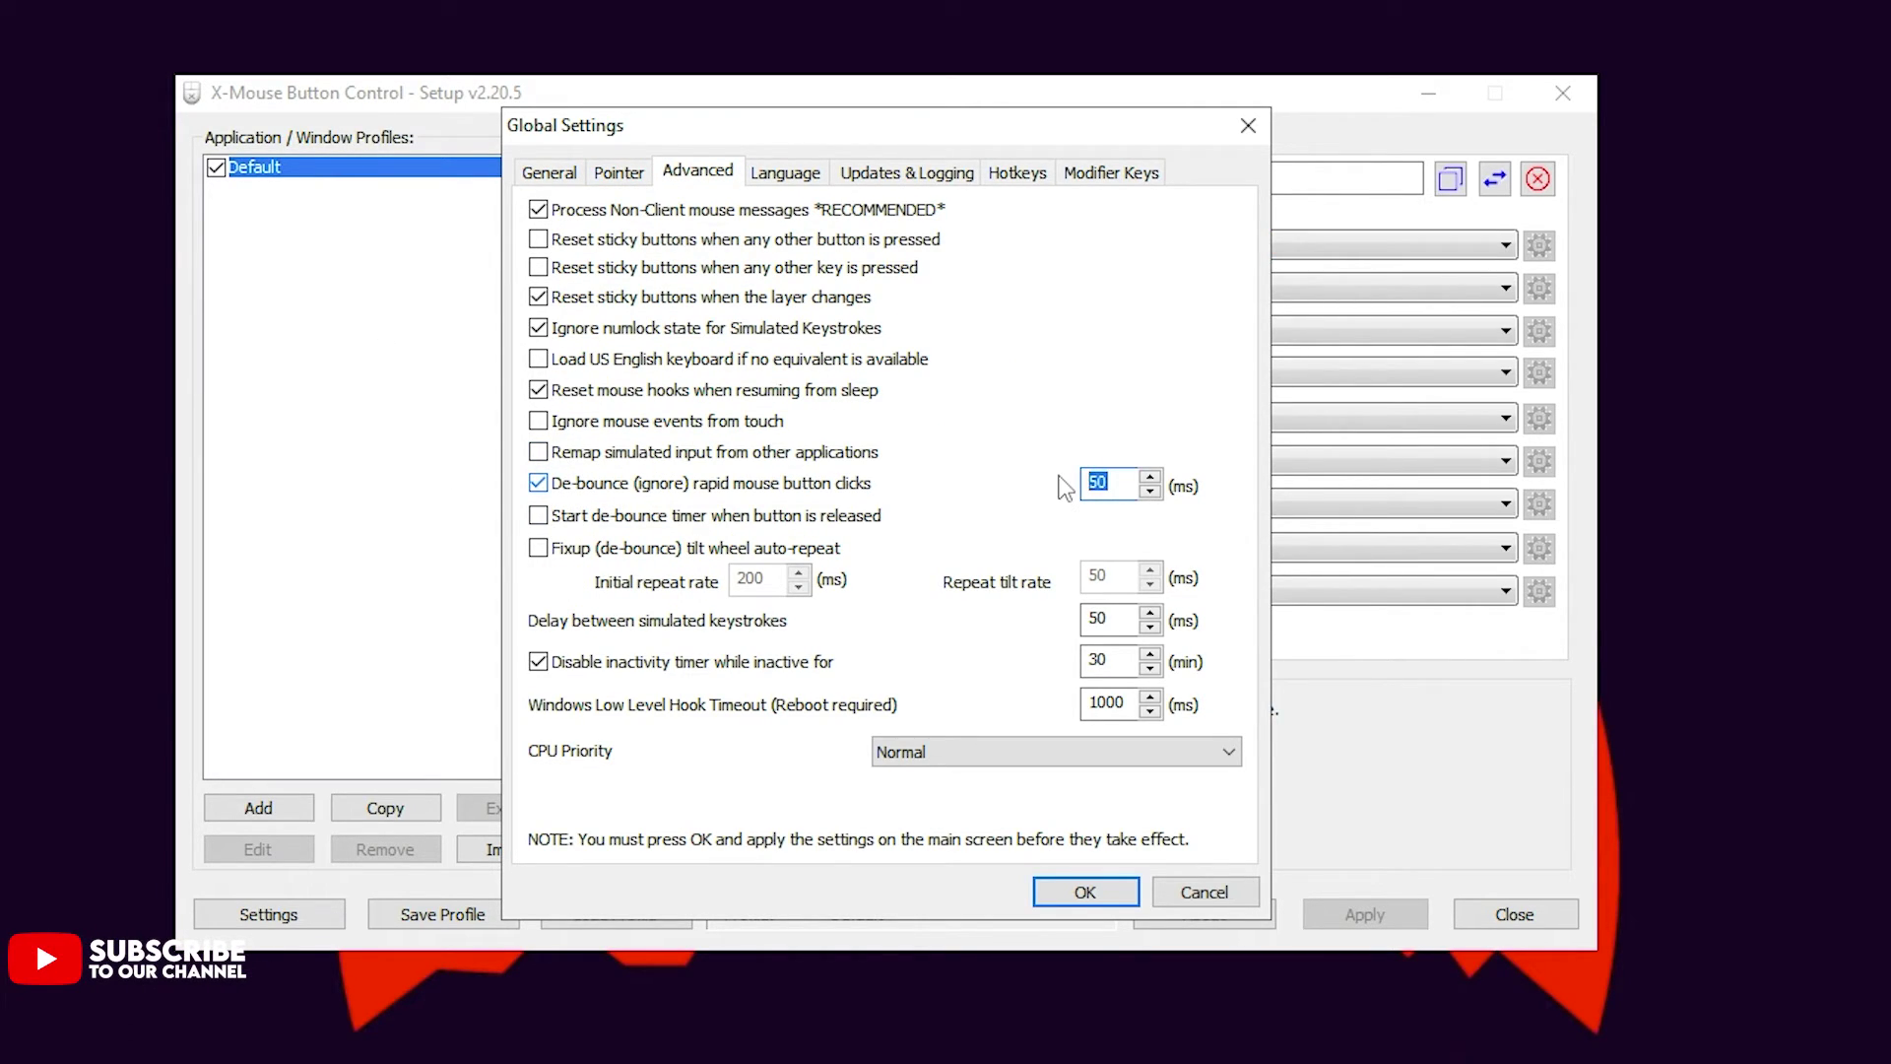
type("1")
Step: Enable the tilt wheel auto-repeat fixup with a repeat tilt rate of 1 ms, and set the simulated keystroke delay to 1 ms
left_click(552, 549)
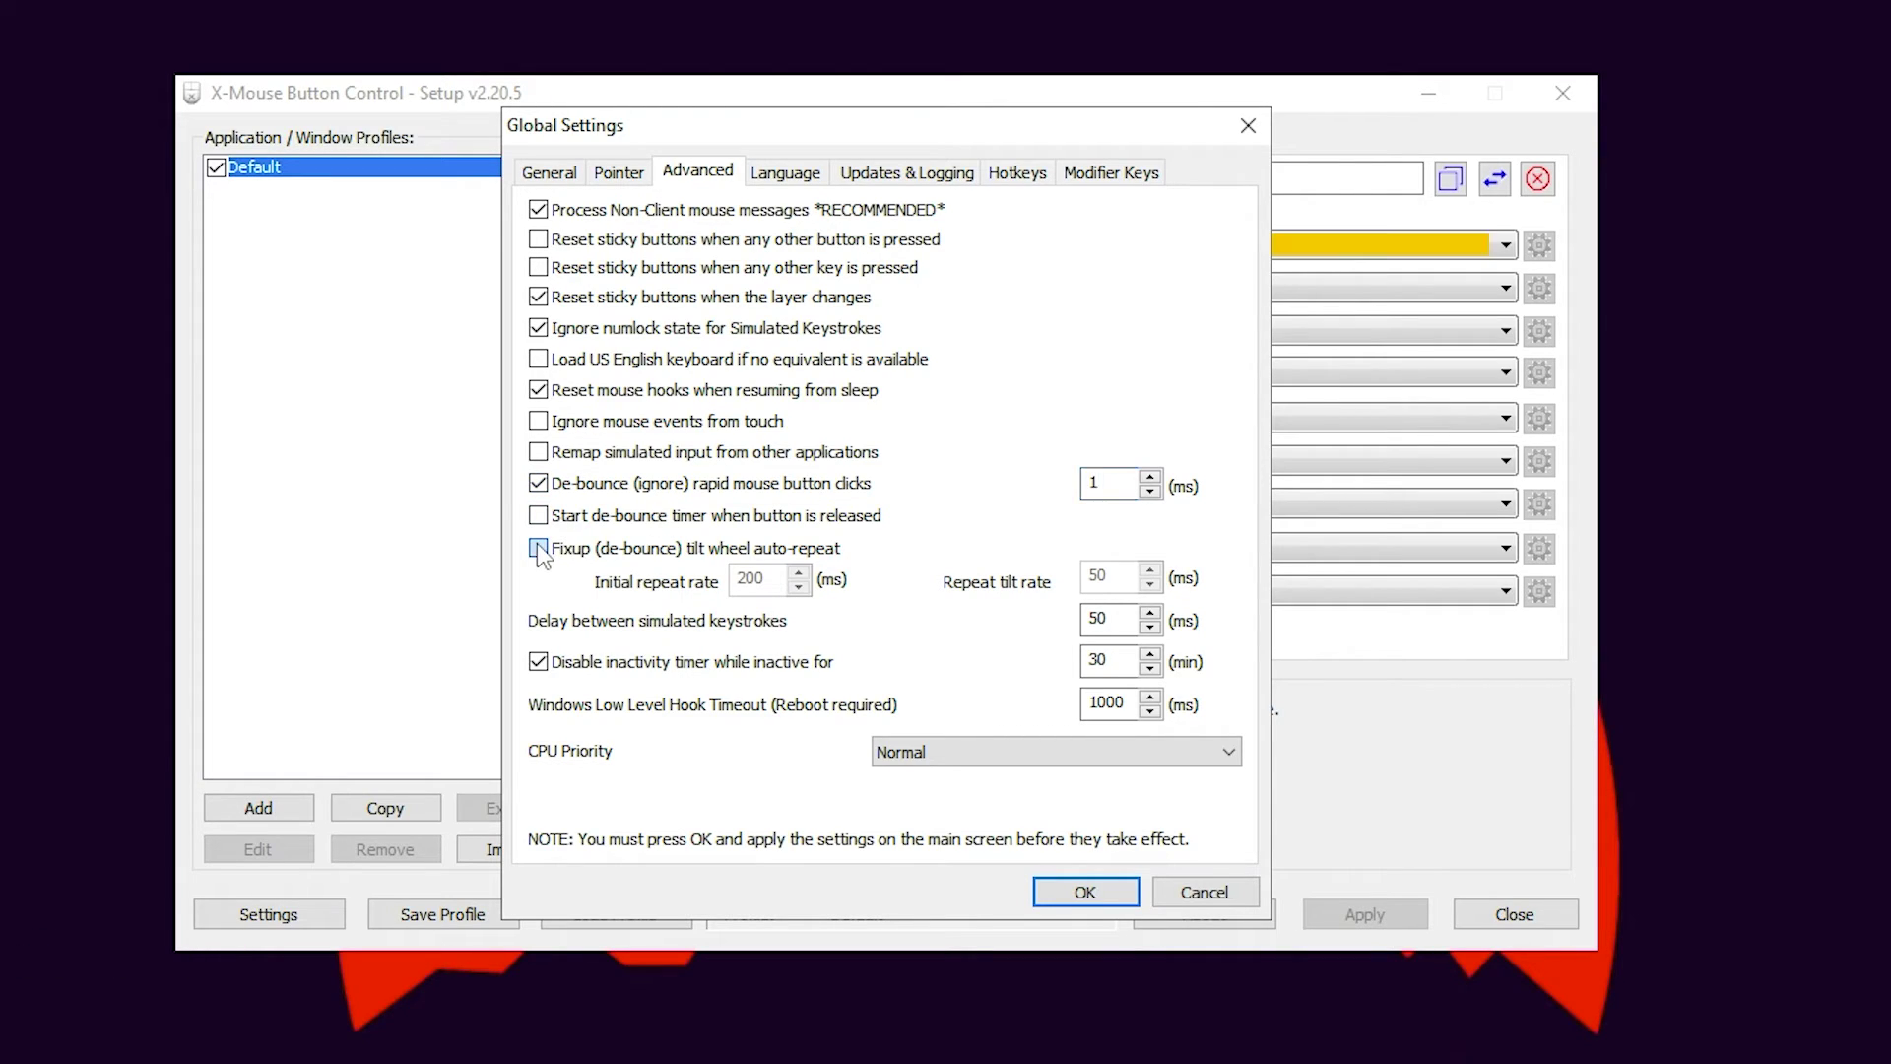
double_click(763, 588)
double_click(1101, 576)
type("1")
double_click(1095, 614)
key("BackSpace")
type("1")
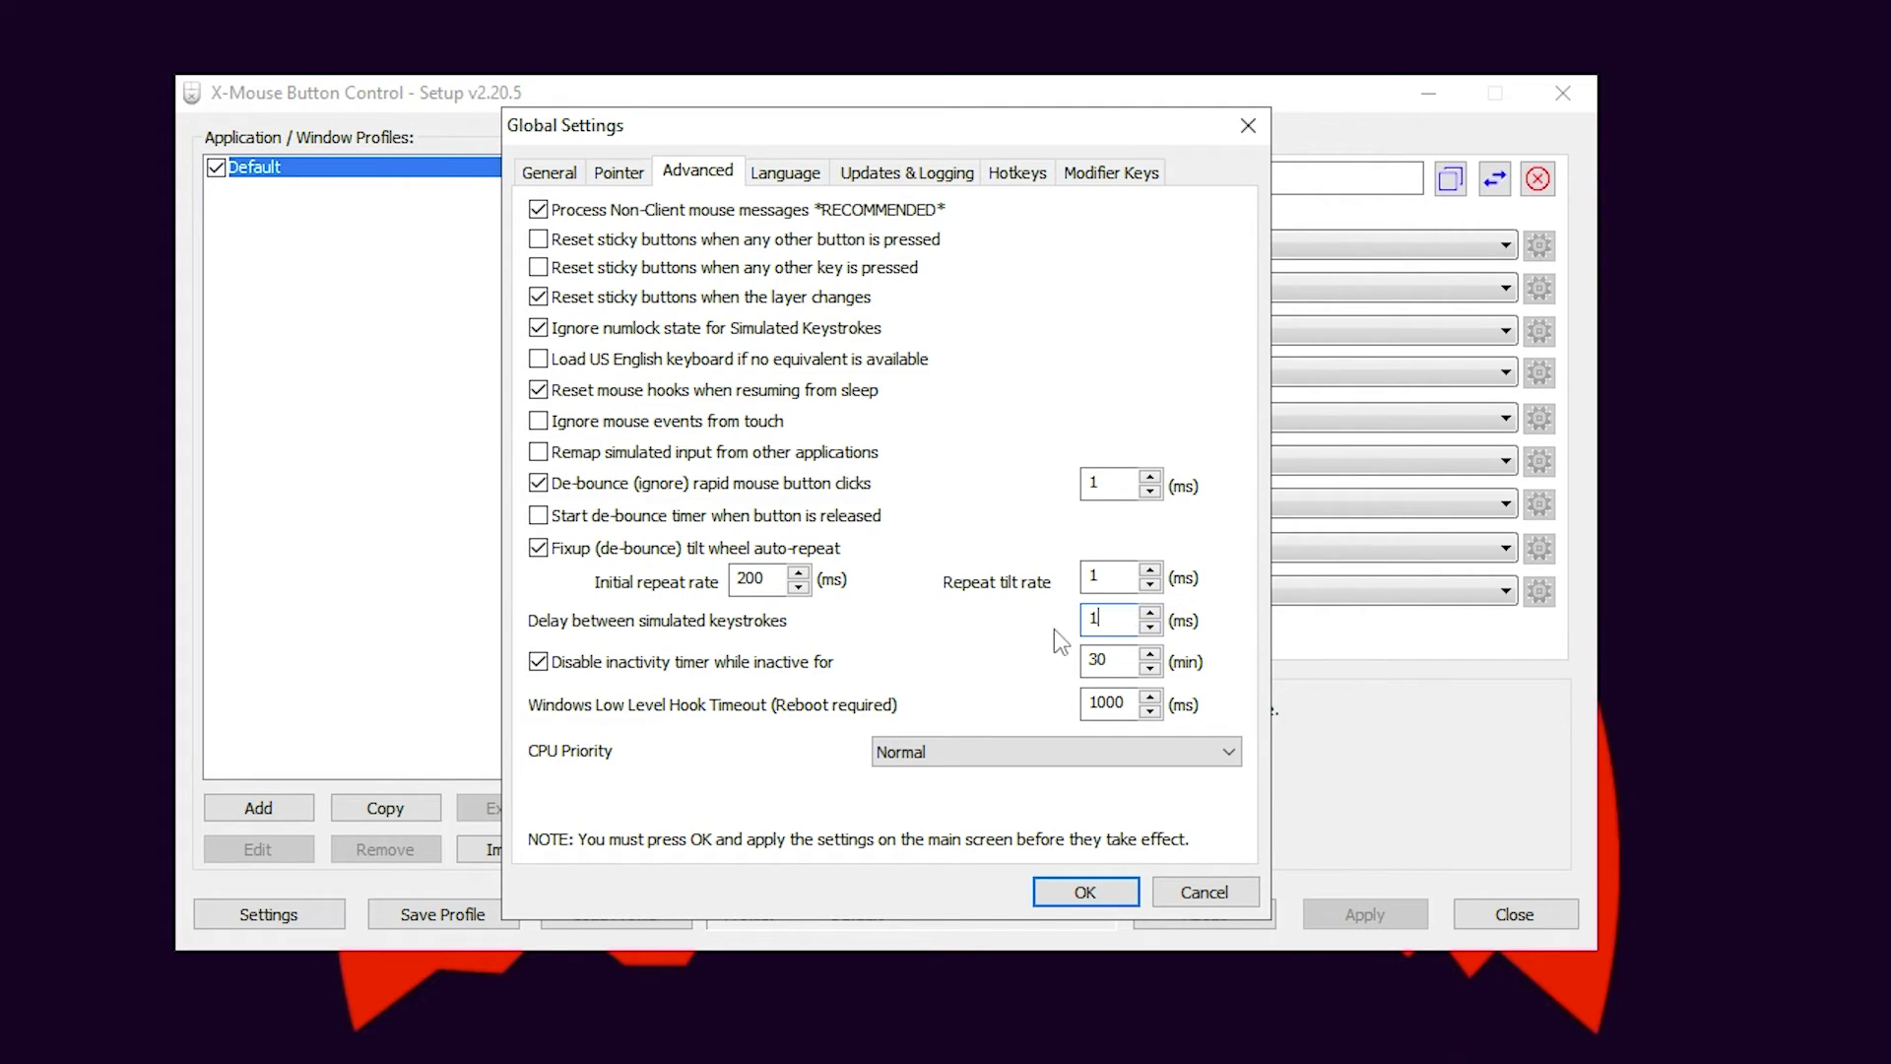
Step: Set the CPU priority to High, apply the global settings, and close X-Mouse Button Control
left_click(964, 757)
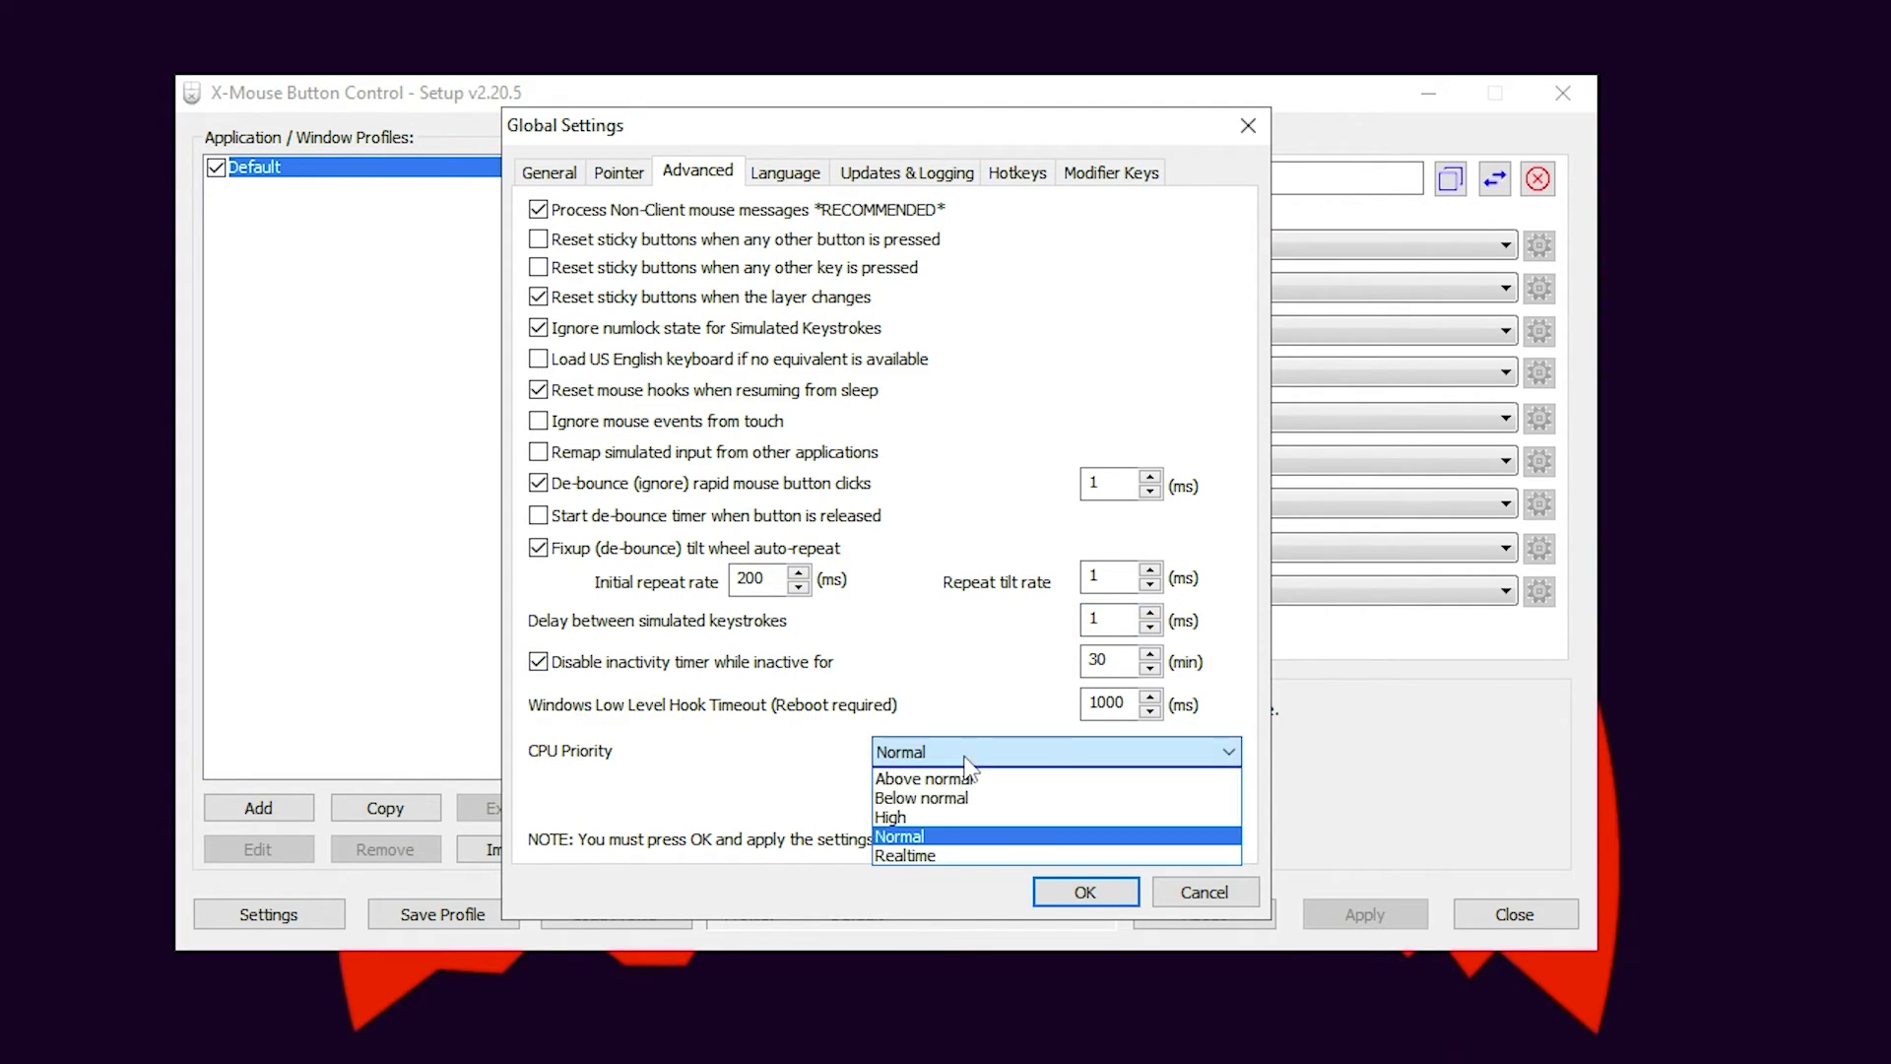
left_click(924, 817)
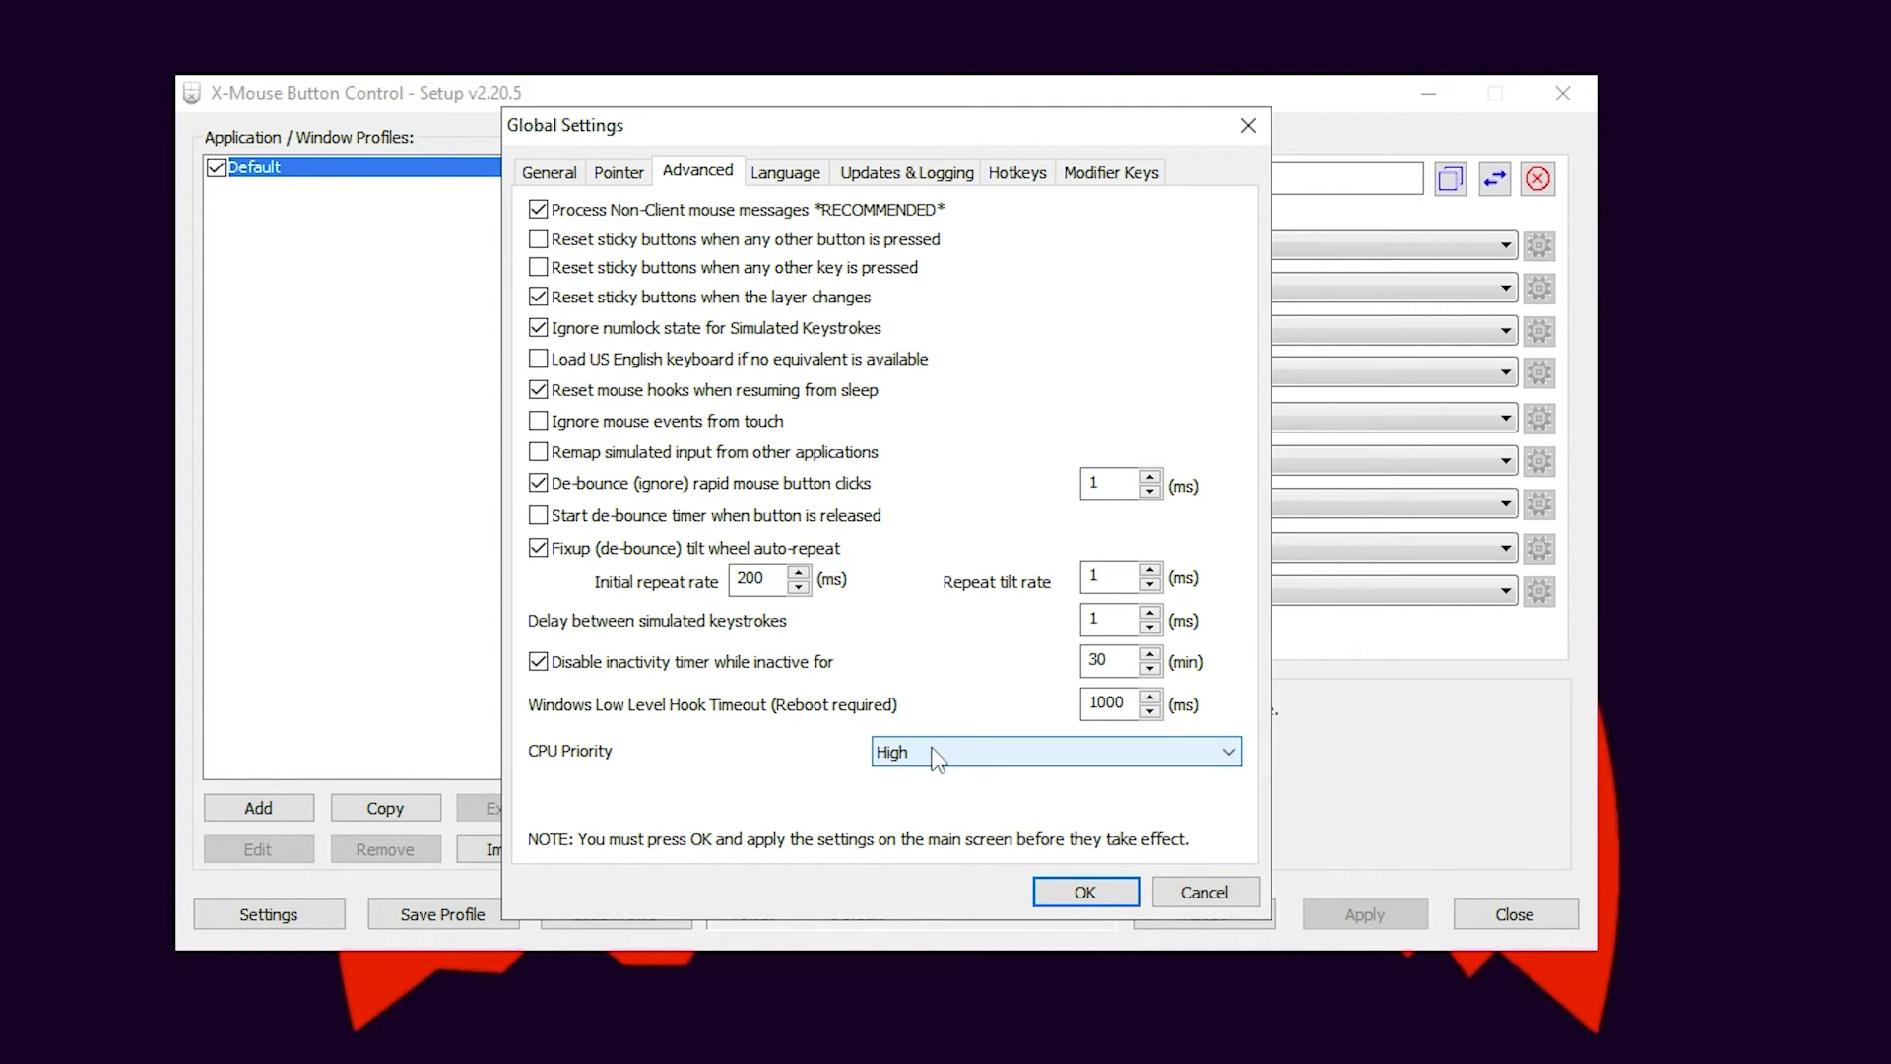
left_click(1106, 894)
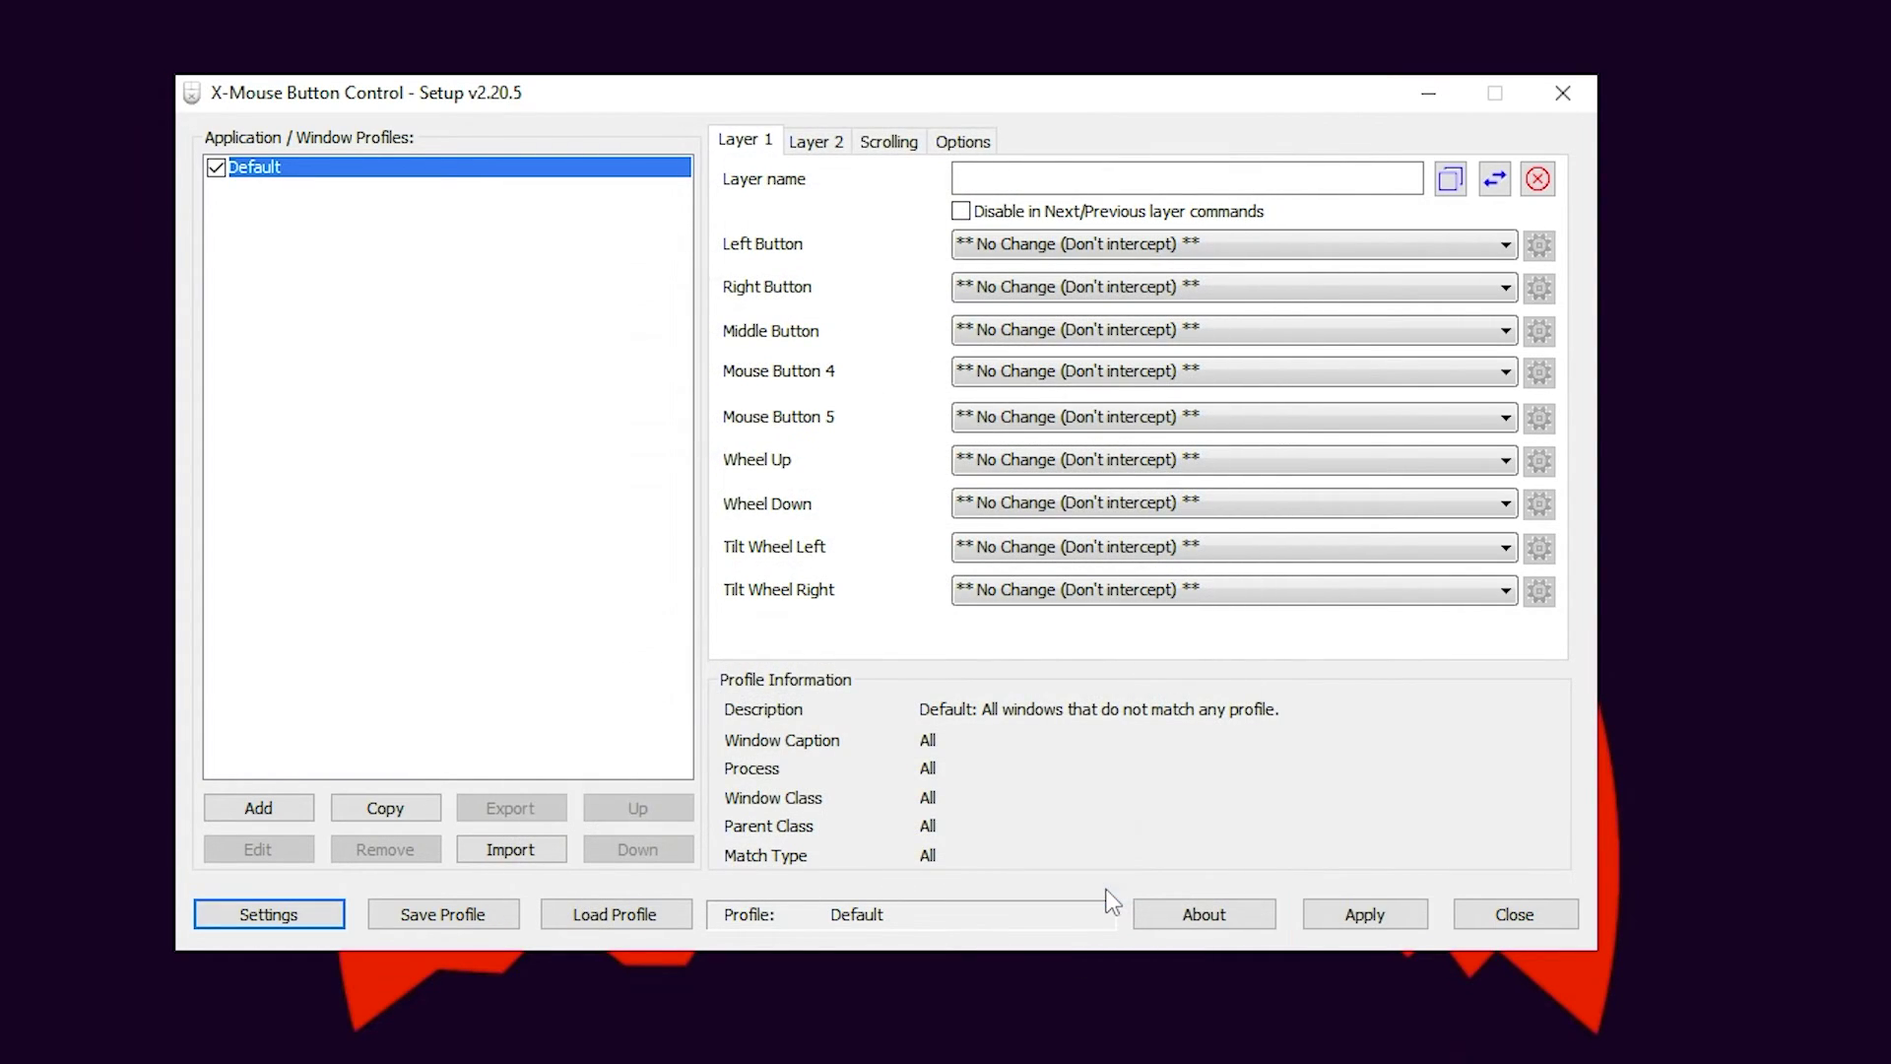
left_click(1381, 920)
left_click(1564, 930)
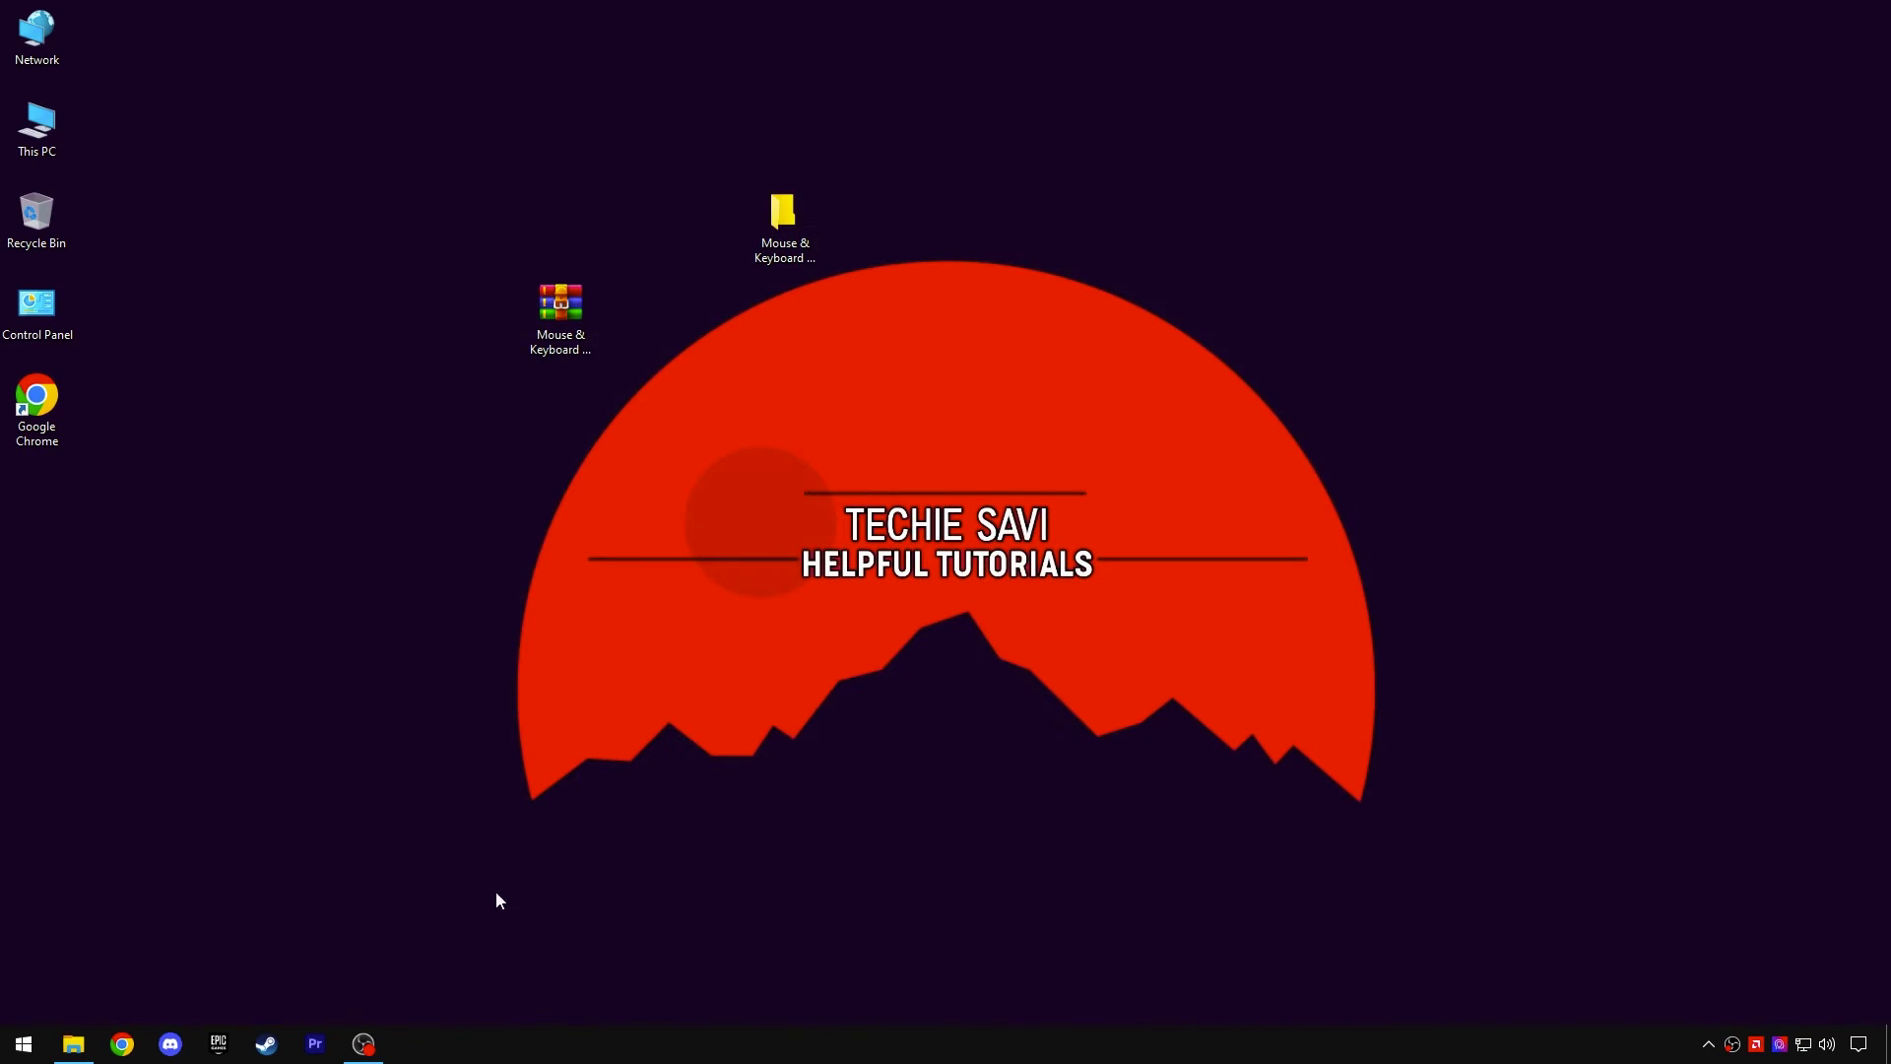
Step: Return to the Mouse & Keyboard Optimization PACK folder and launch FilterKeysSetter from its subfolder
left_click(73, 1043)
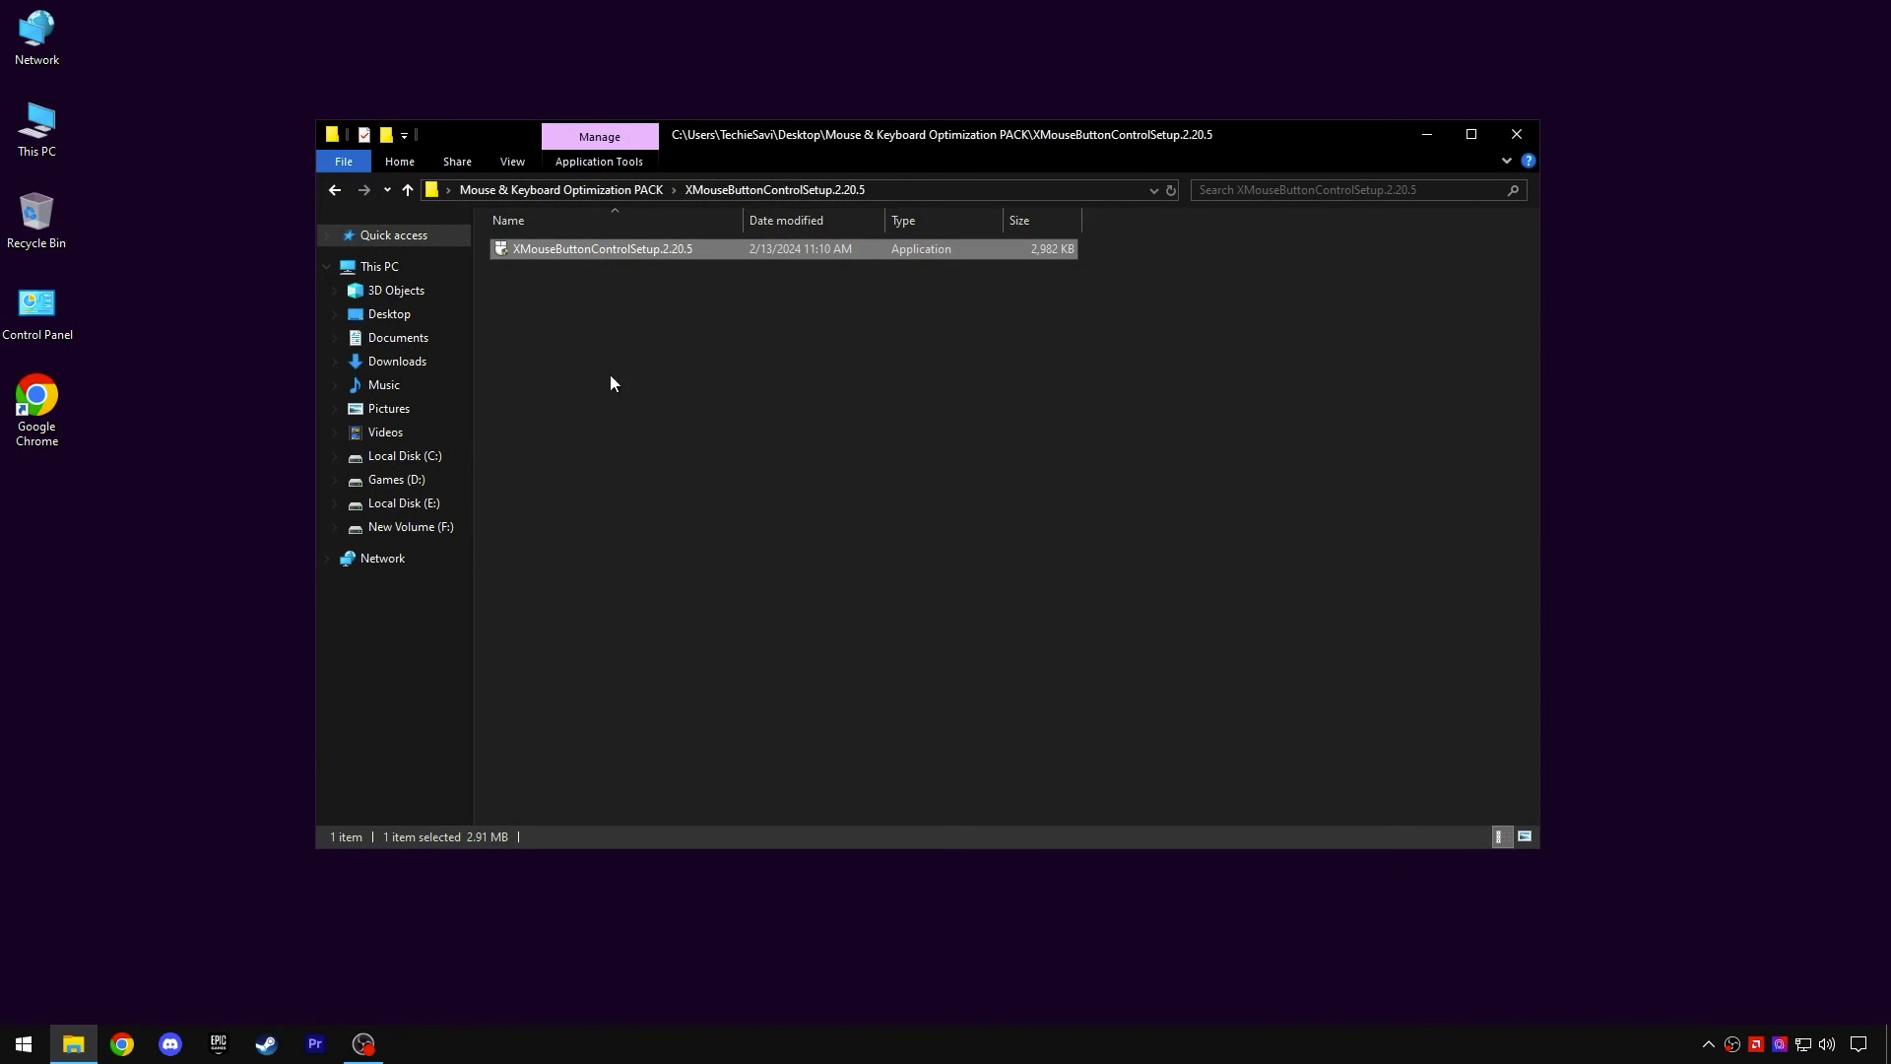
left_click(629, 187)
double_click(555, 312)
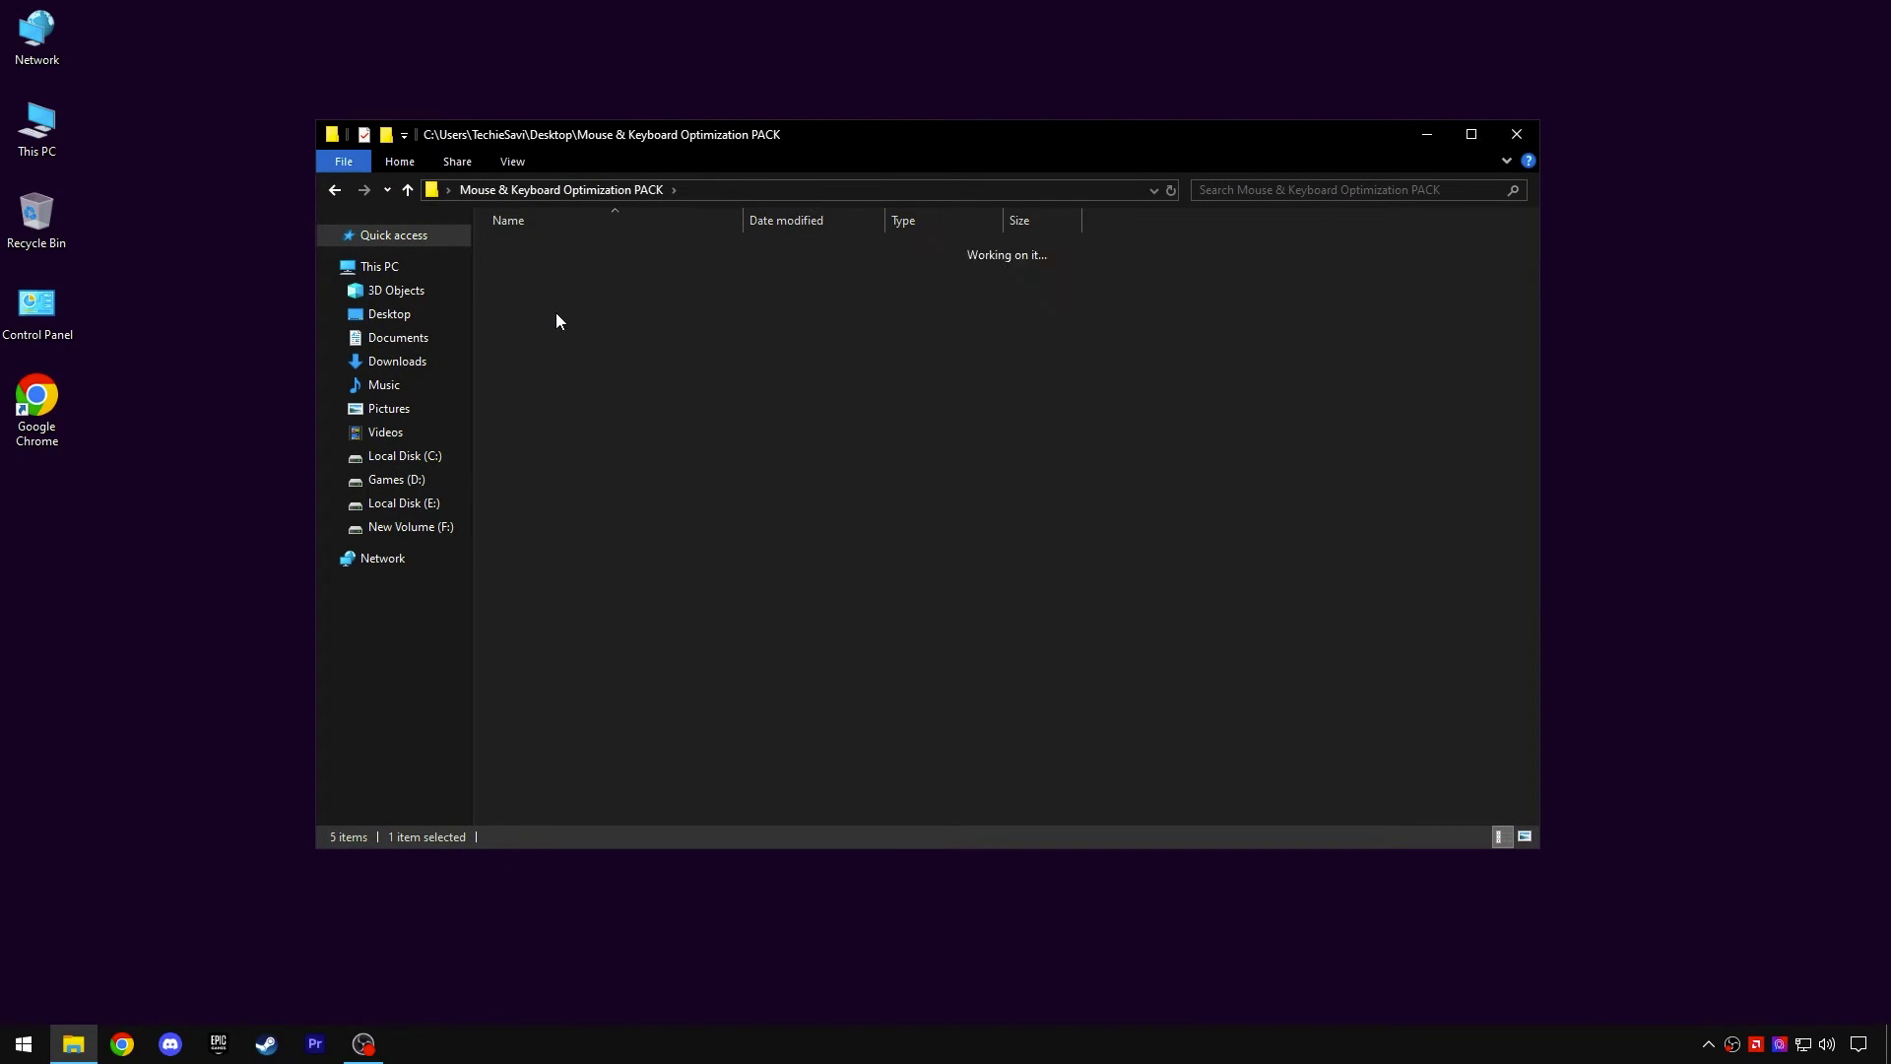
double_click(593, 259)
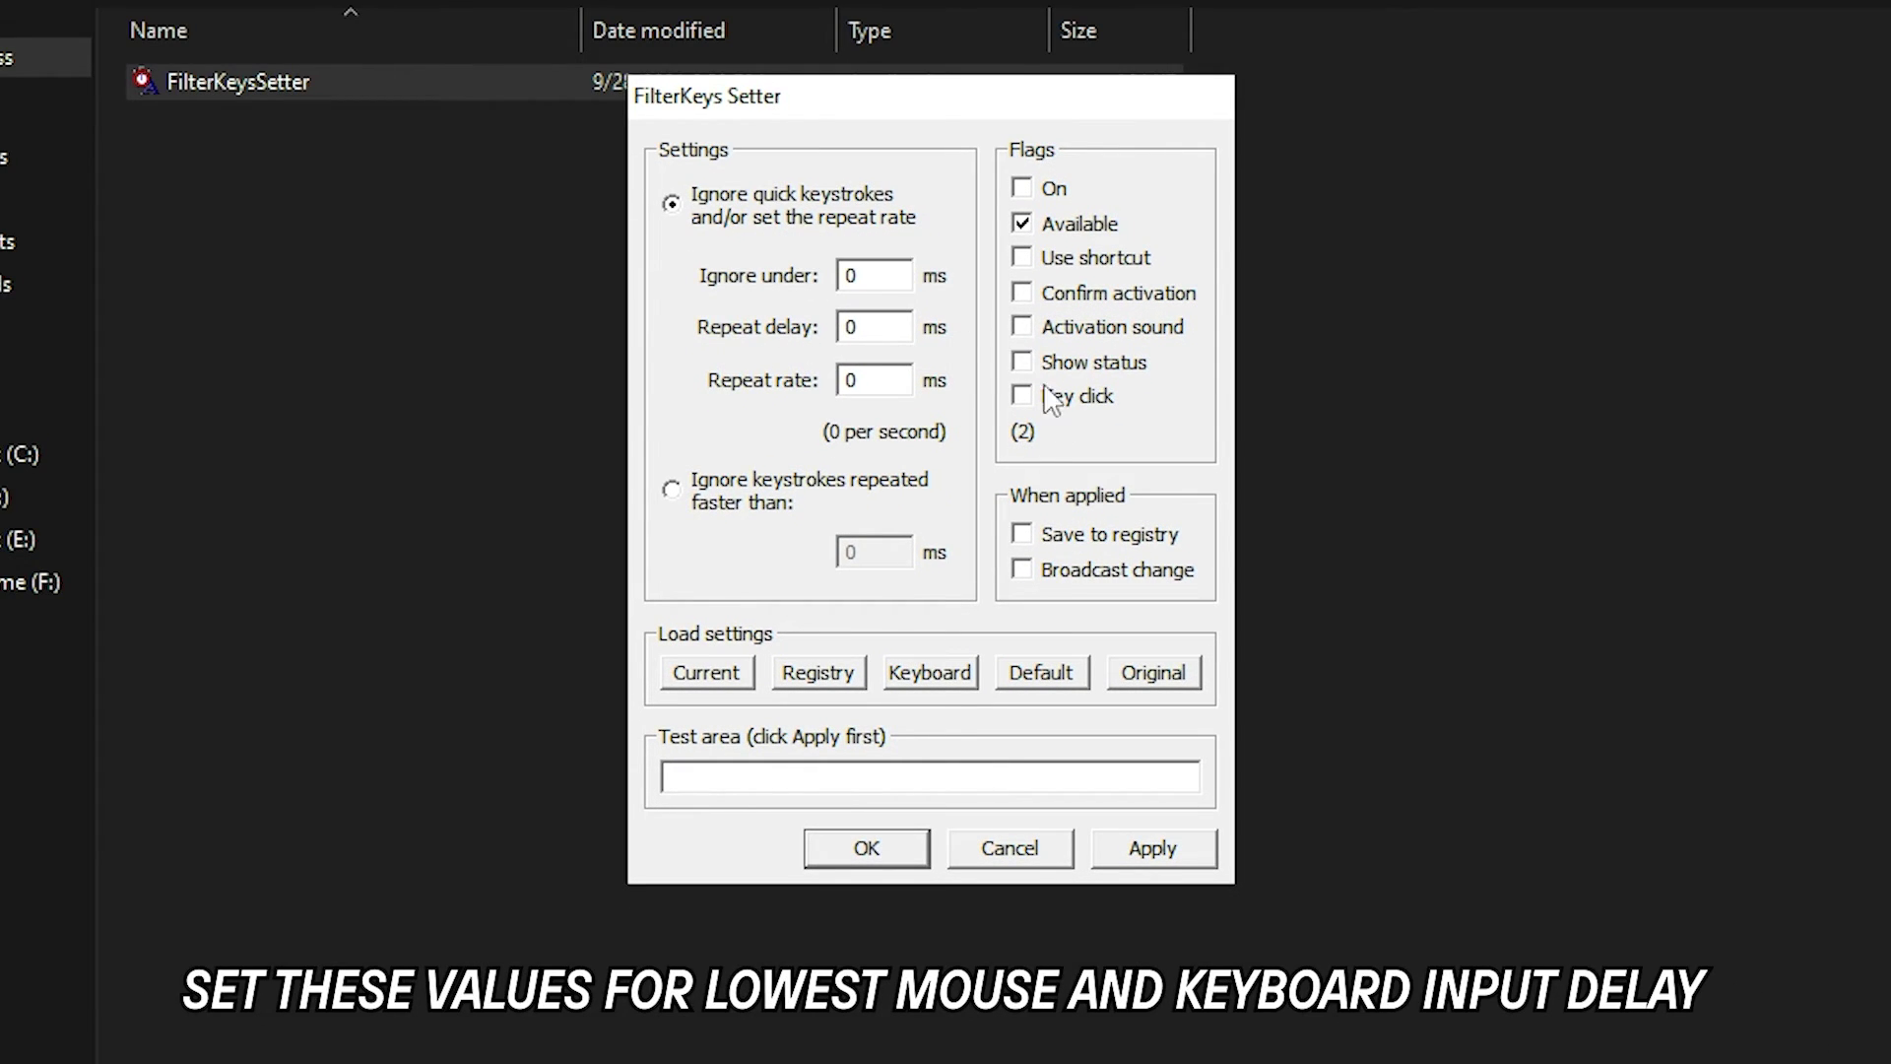
Step: Load the default filter keys settings, enable the On flag, and clear all the other flags
left_click(1073, 679)
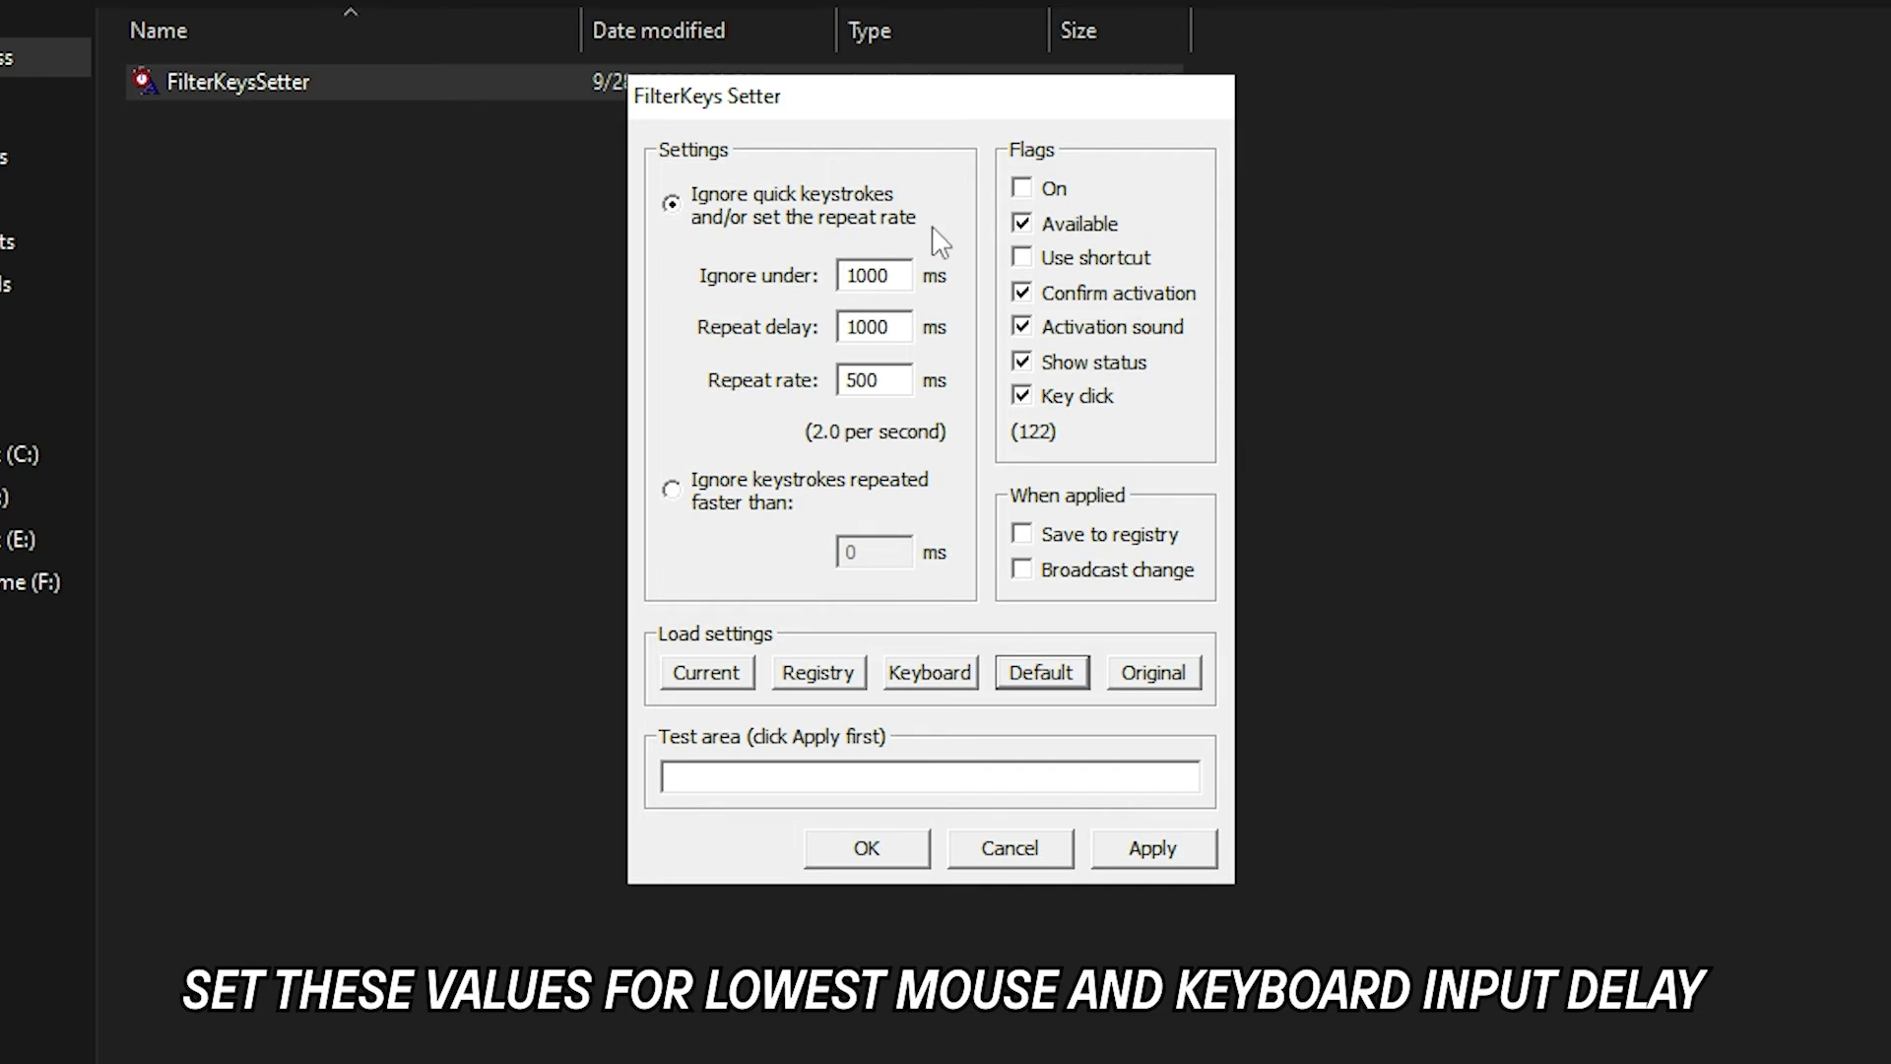
left_click(1023, 395)
left_click(1021, 363)
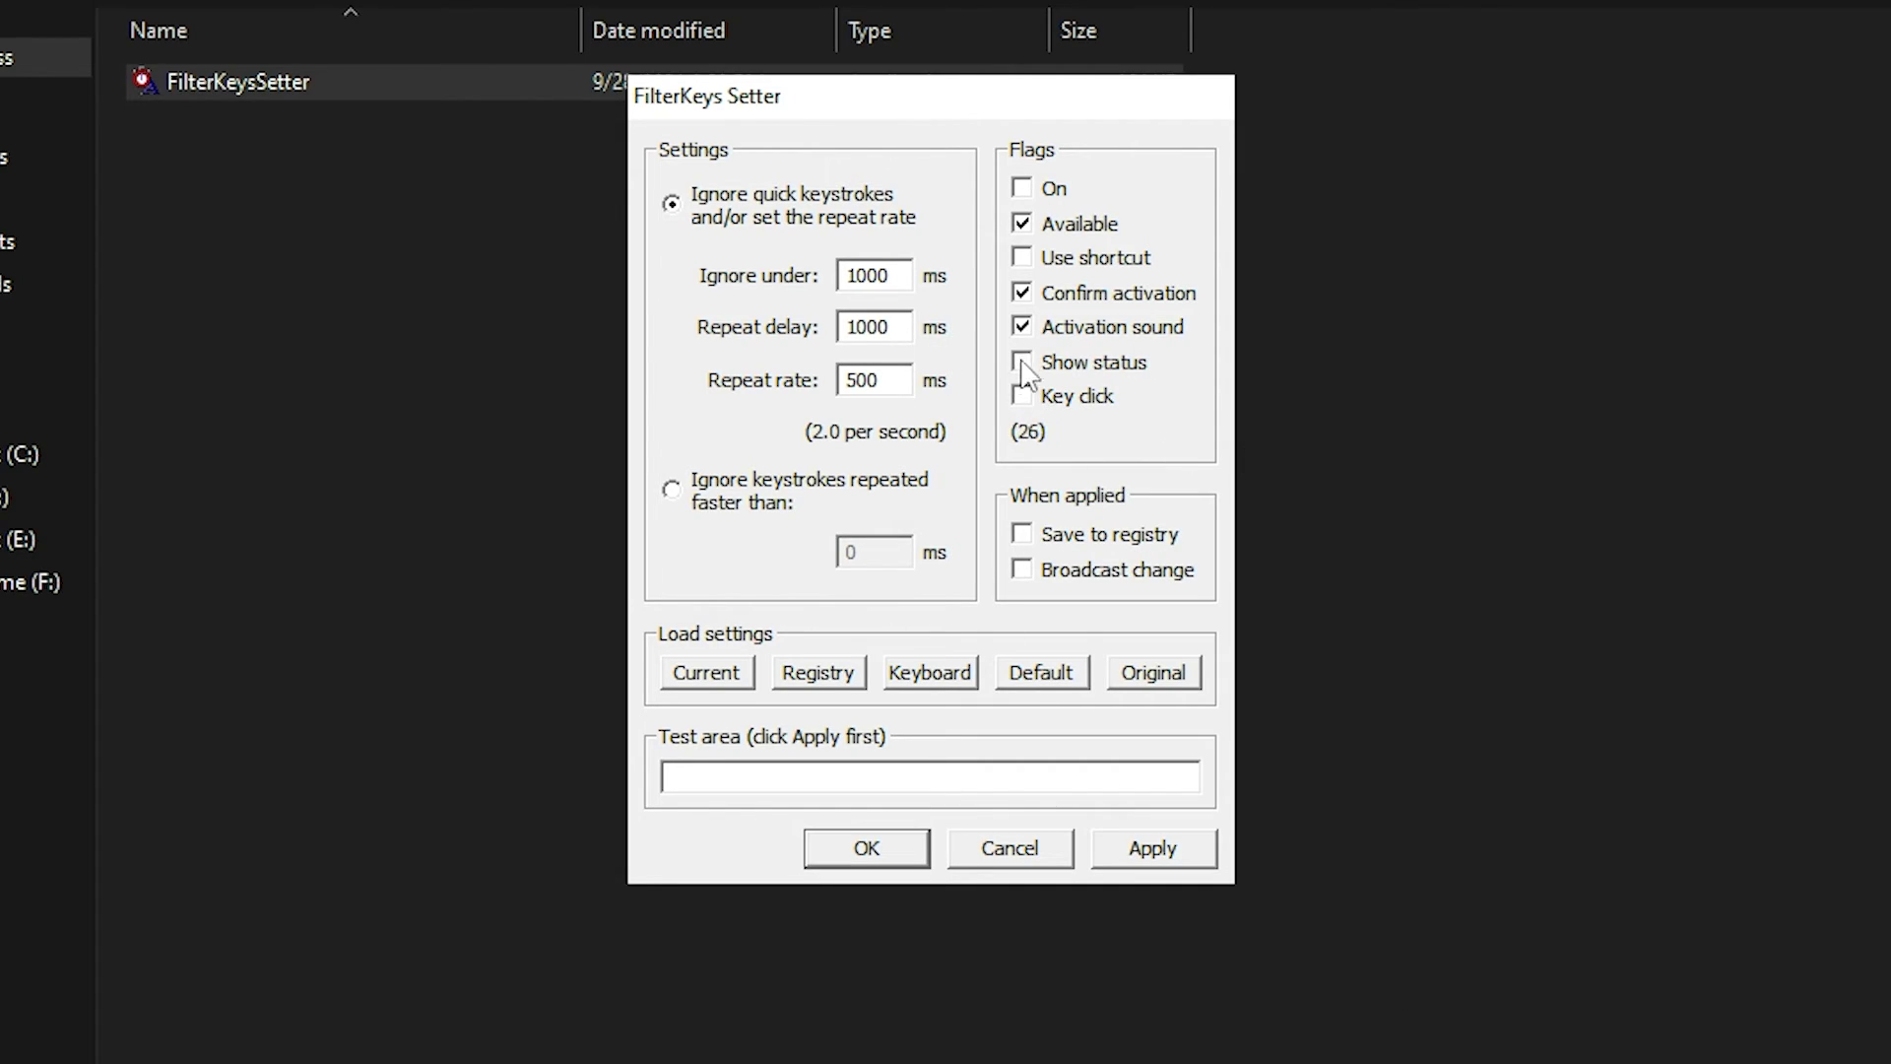
left_click(1023, 294)
Step: Set Ignore under to 0 ms, Repeat delay to 150 ms and Repeat rate to 25 ms, then apply the settings and close FilterKeys Setter
left_click_drag(908, 279, 779, 269)
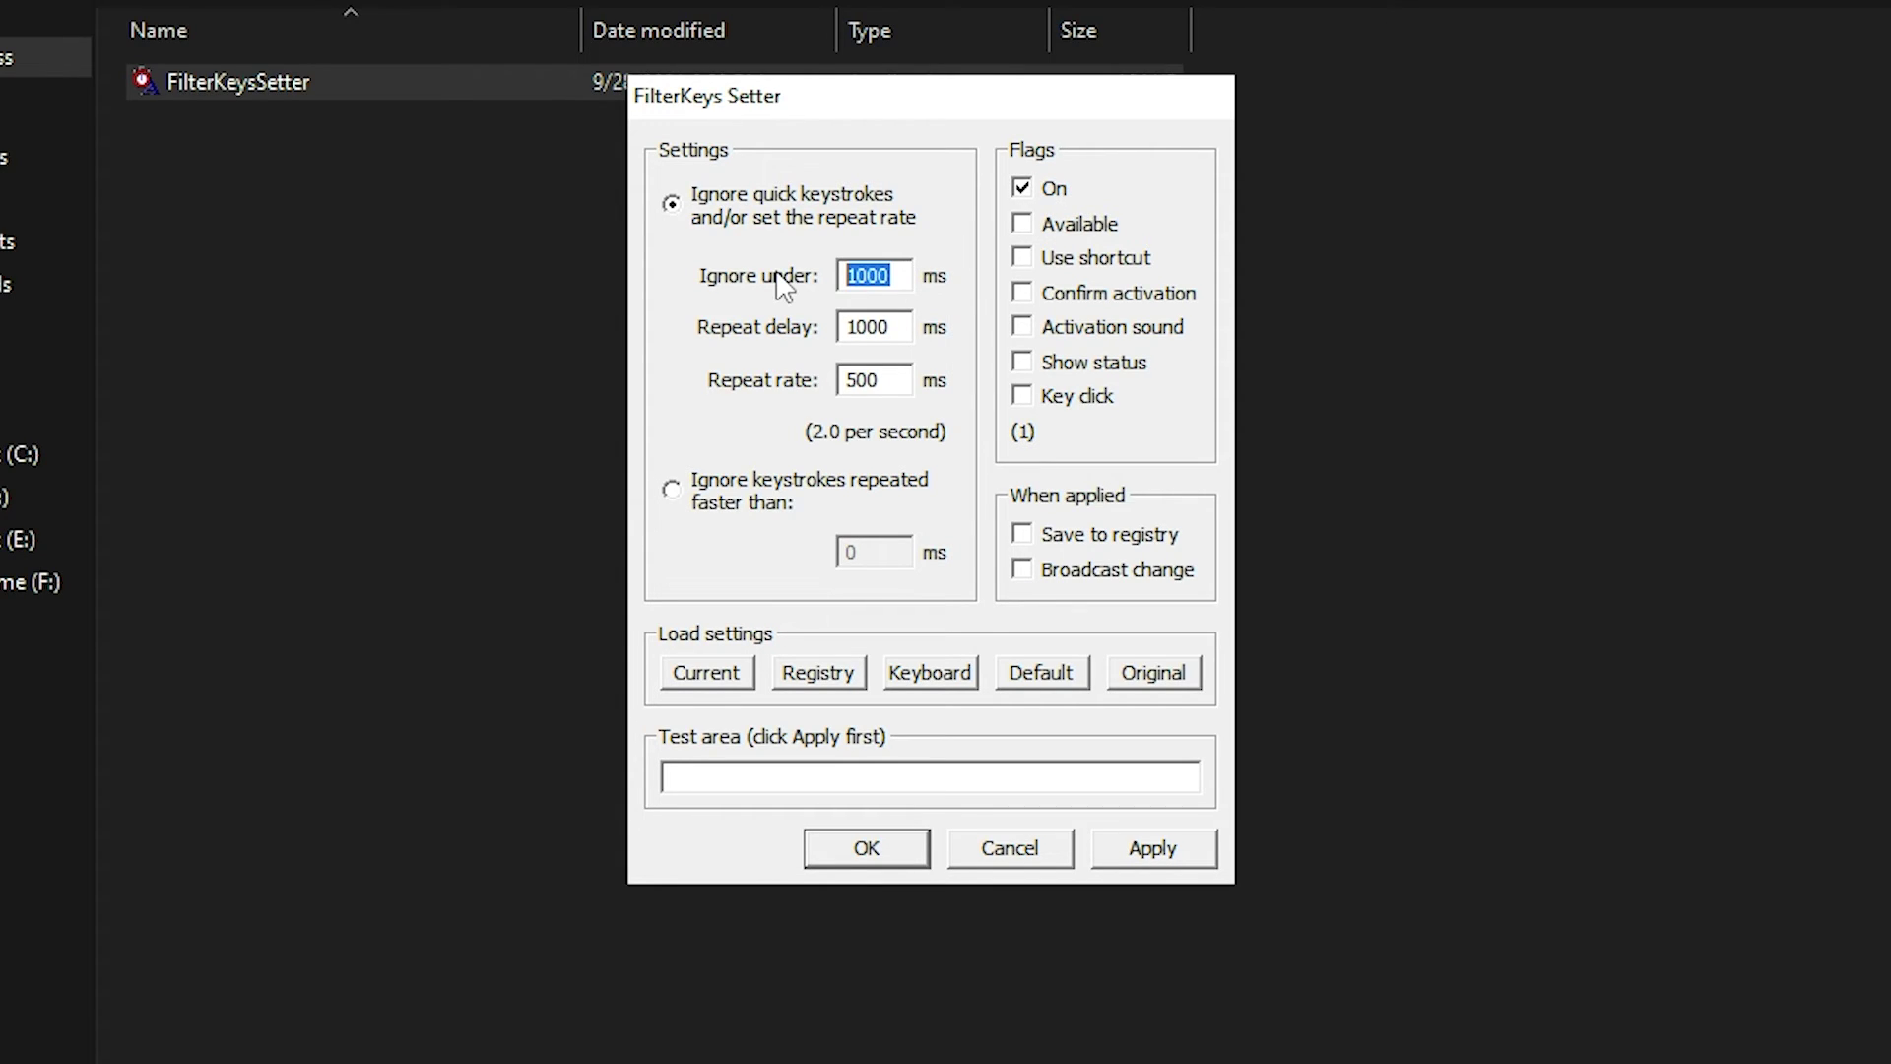
type("0")
left_click_drag(901, 327, 539, 325)
type("150")
left_click_drag(904, 380, 722, 412)
type("25")
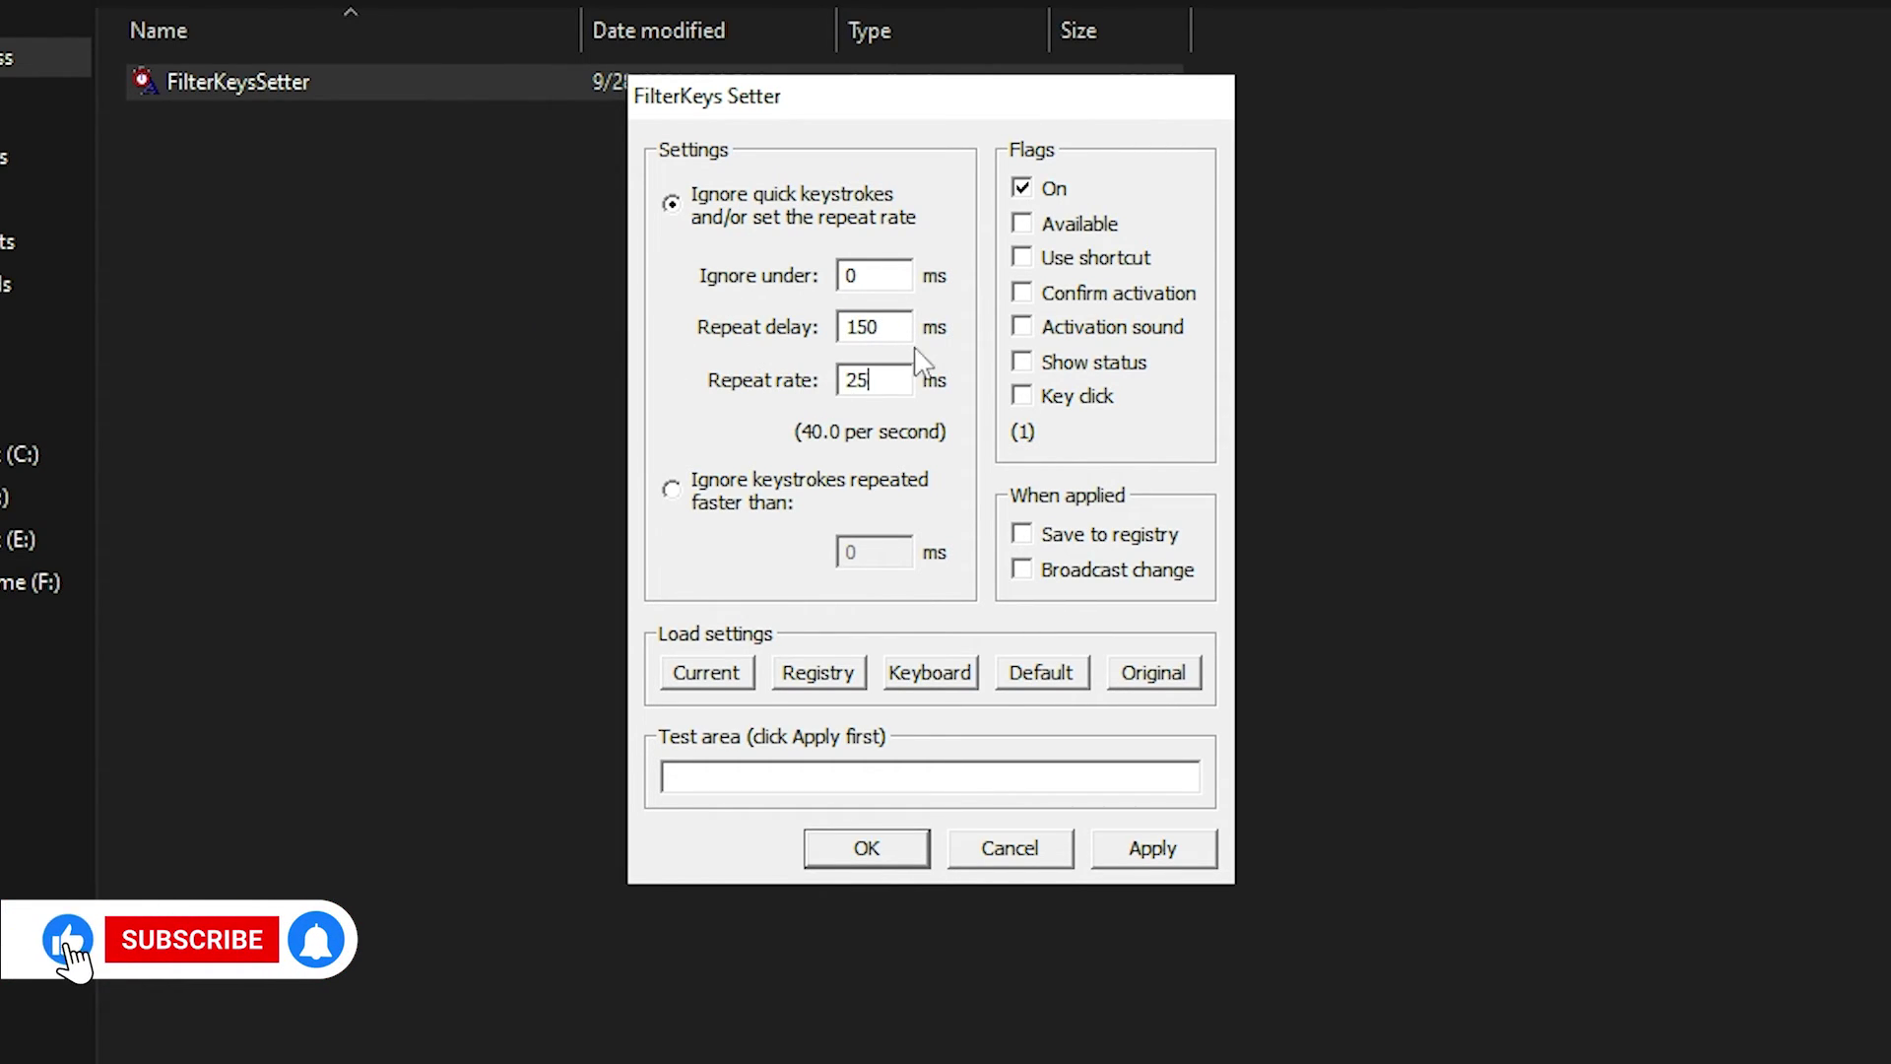
double_click(864, 326)
key("Tab")
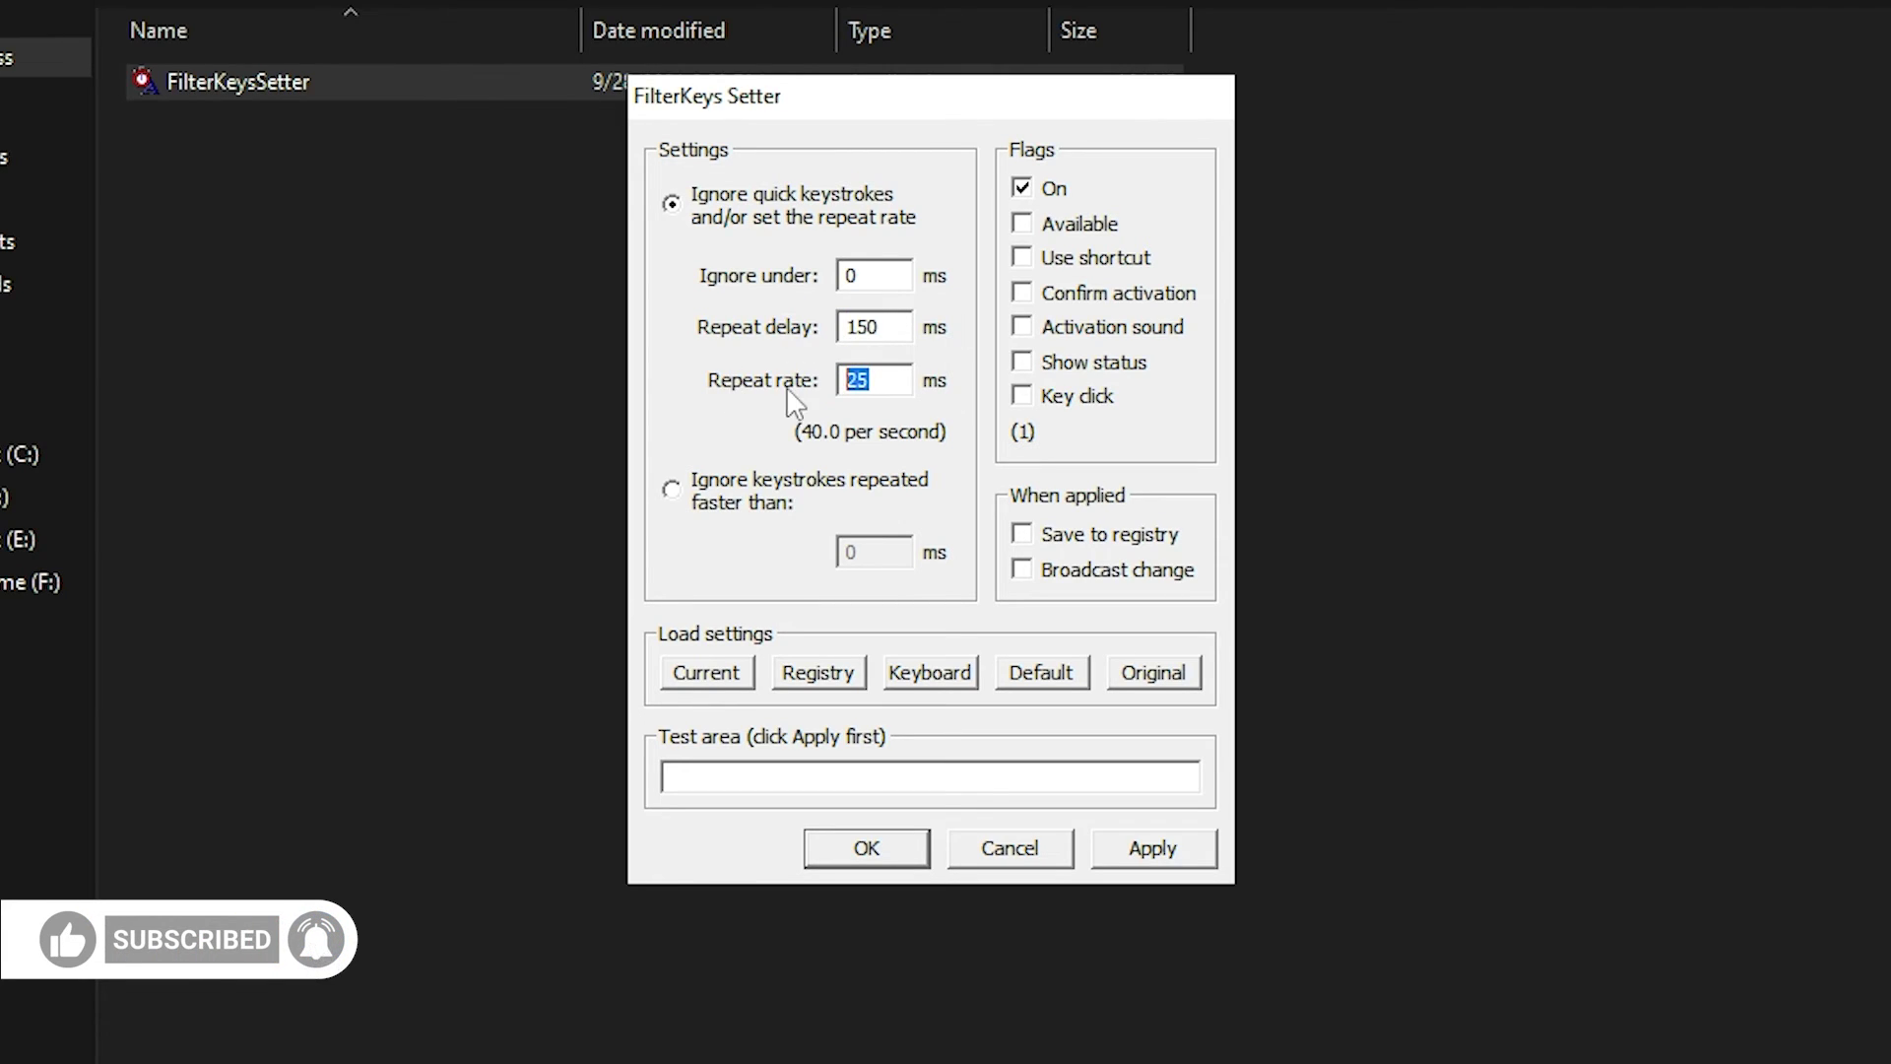
left_click(1194, 859)
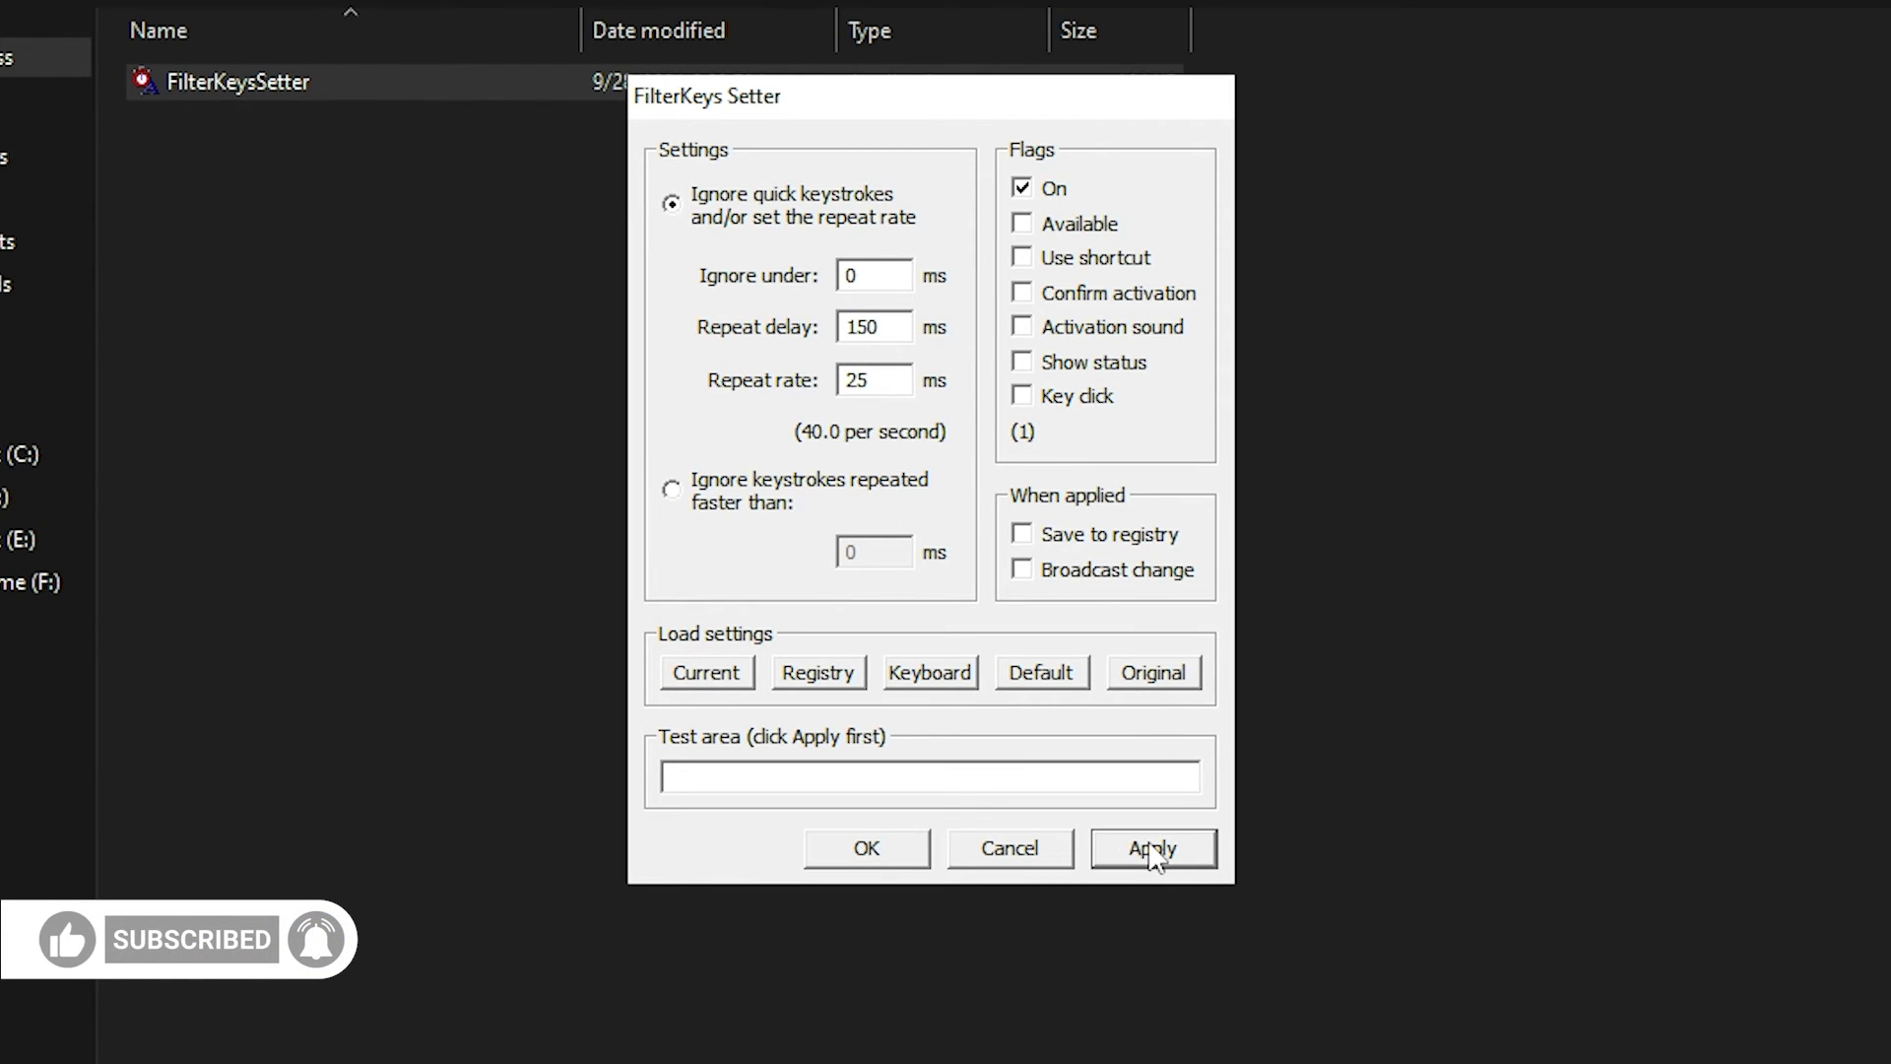
left_click(867, 848)
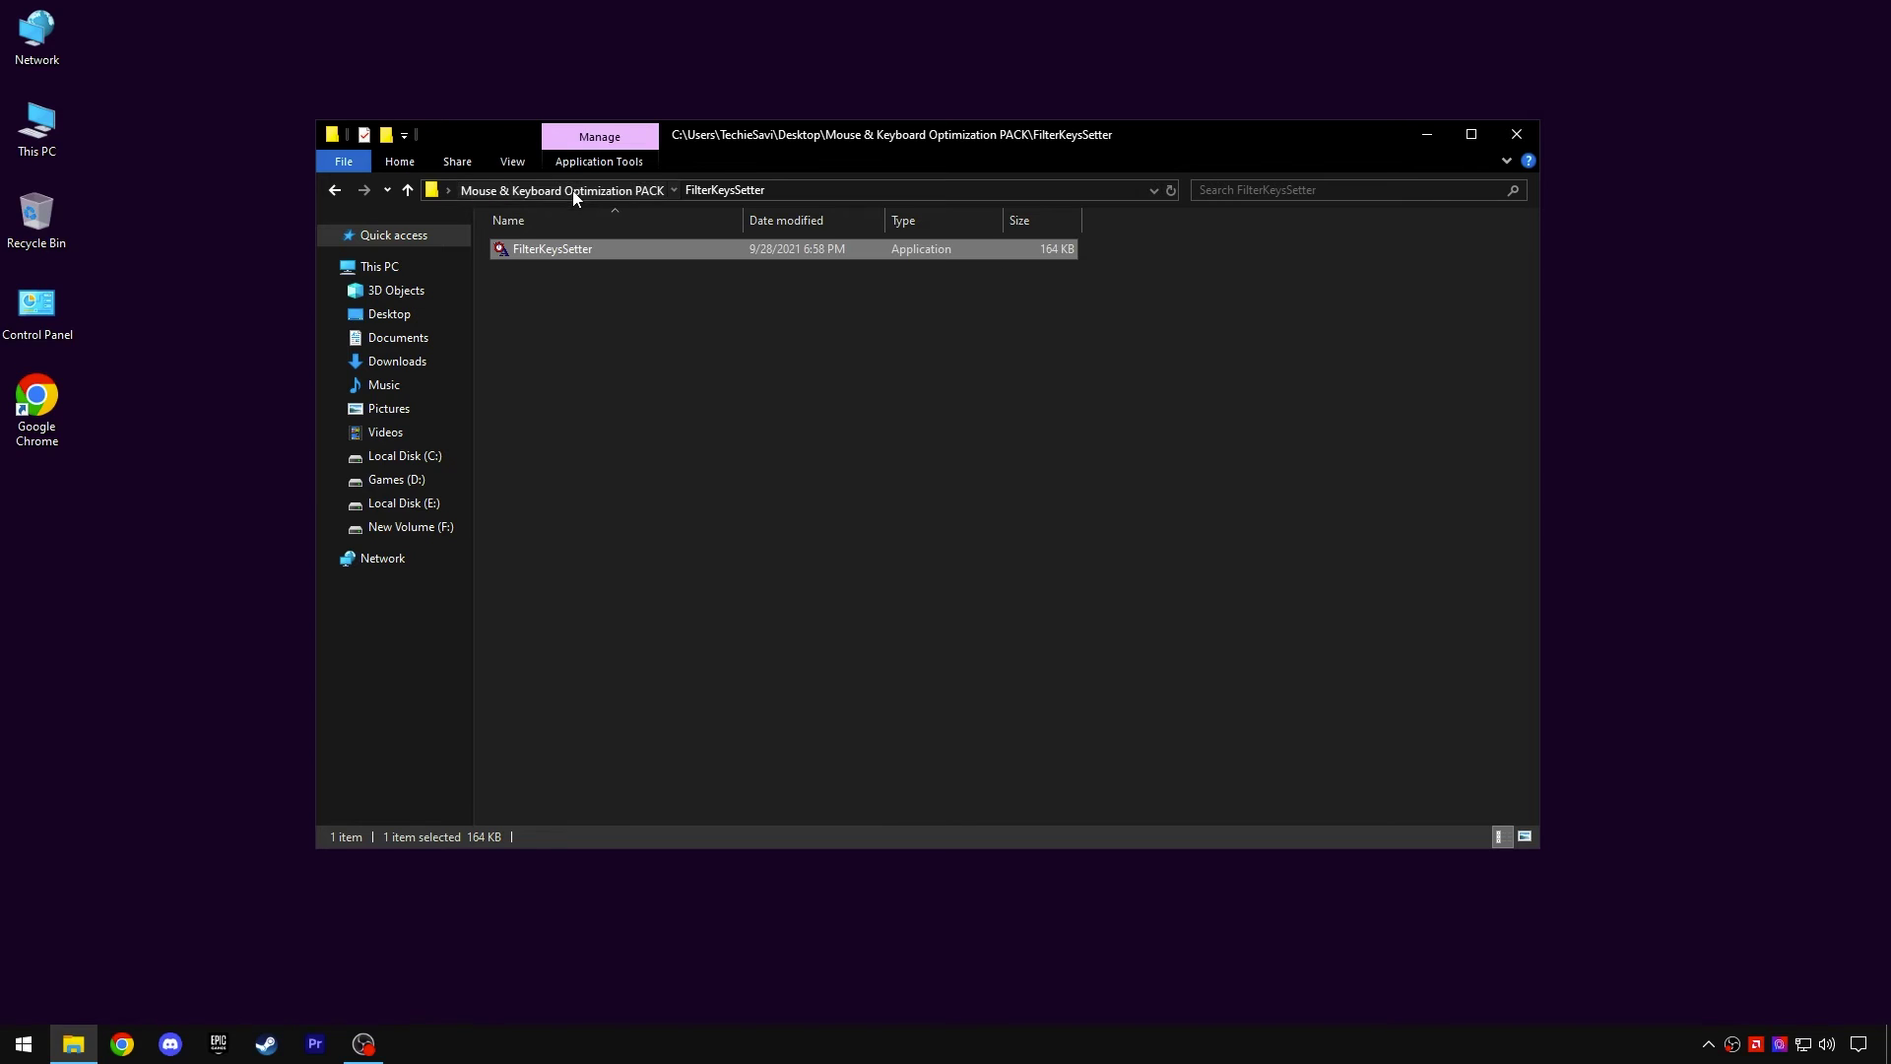
Step: Go back to the optimization pack folder and launch TimerResolution from its subfolder
left_click(574, 190)
right_click(542, 333)
left_click(571, 344)
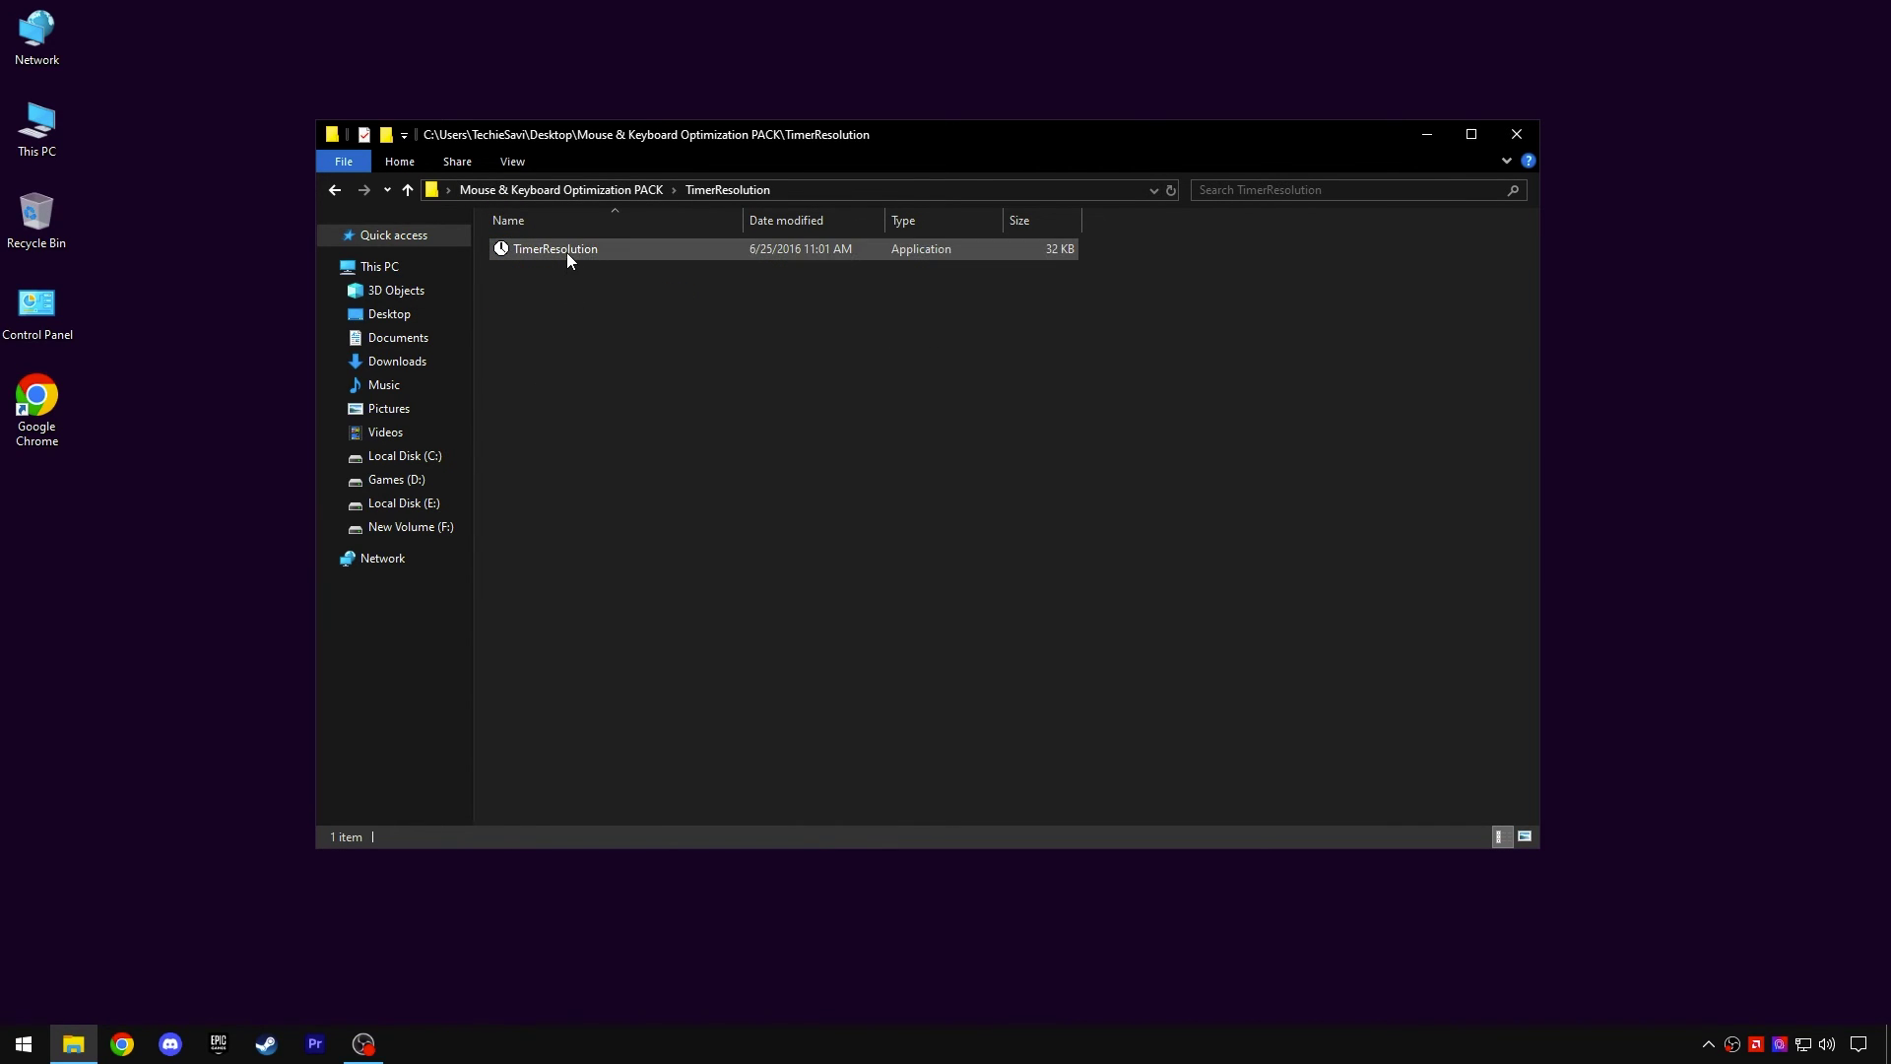
right_click(565, 252)
left_click(605, 287)
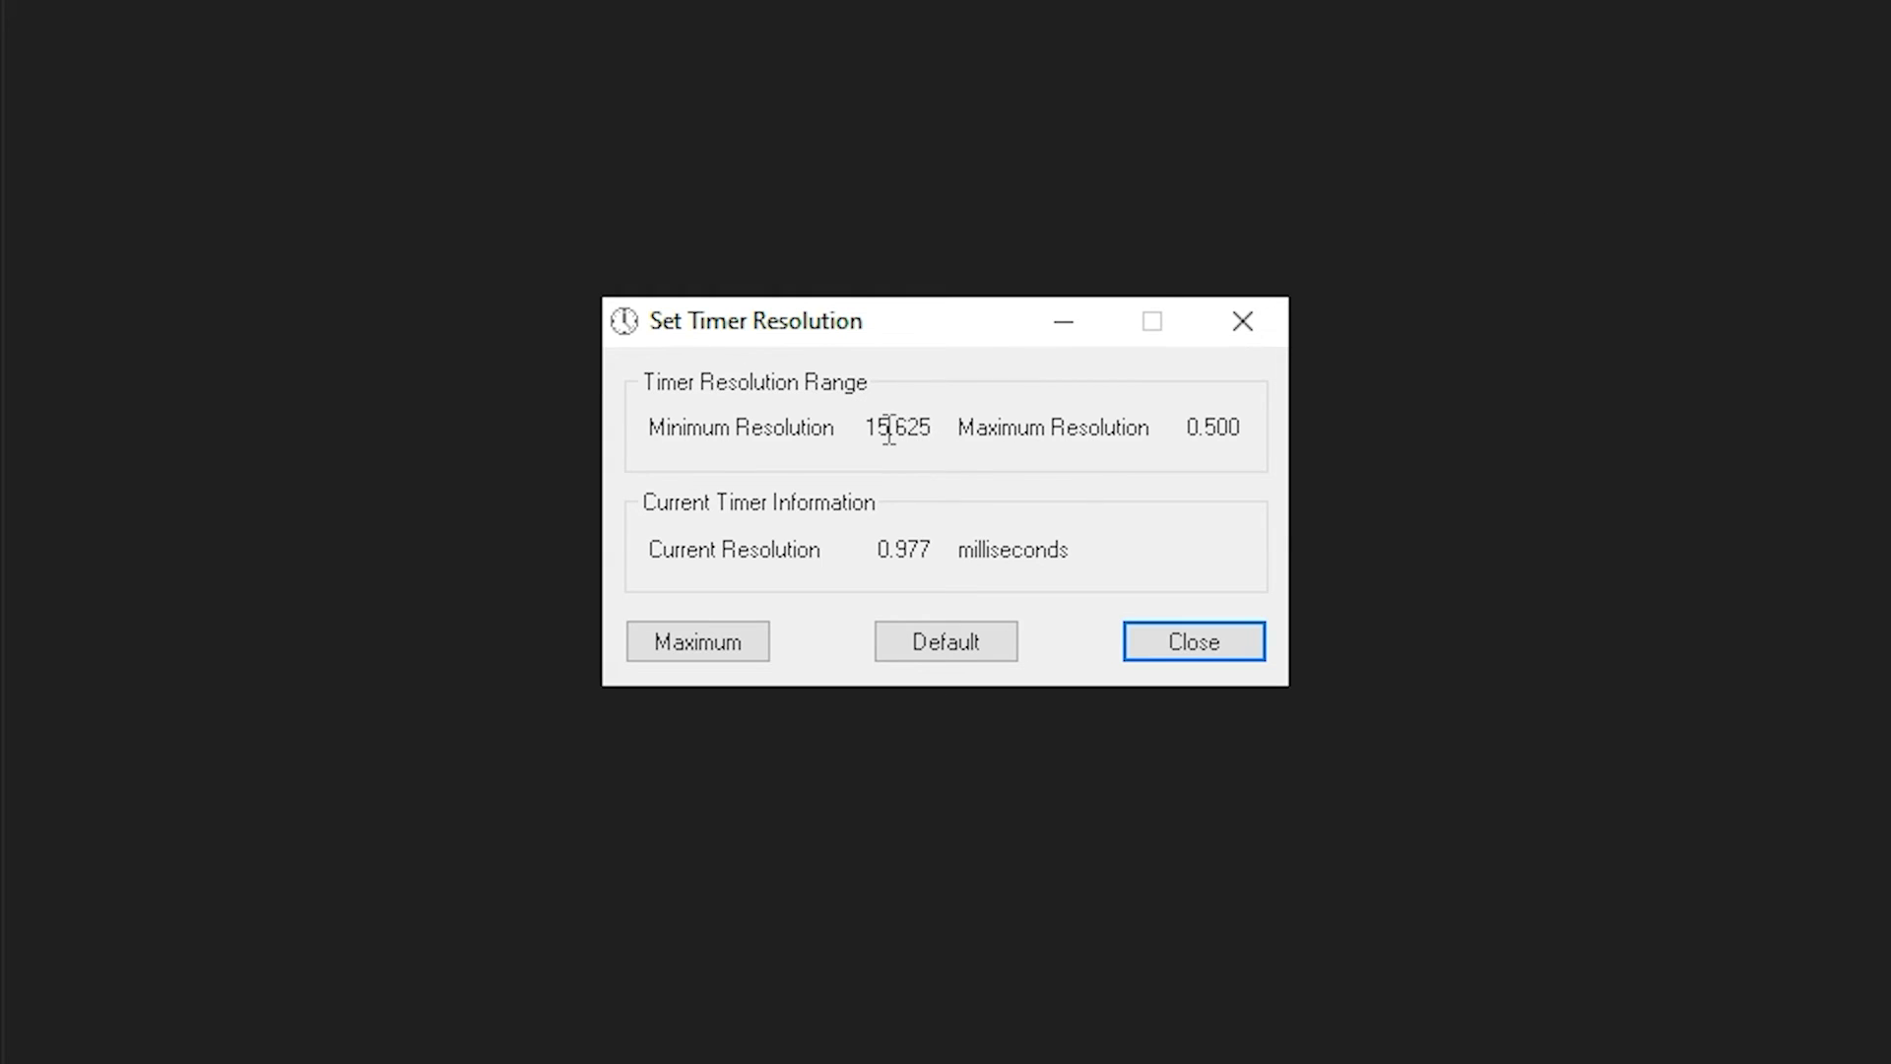
Step: Set the system timer to its maximum resolution of 0.500 ms and minimize Set Timer Resolution so it keeps running
left_click_drag(877, 430, 914, 429)
left_click(931, 431)
left_click_drag(874, 549, 950, 548)
left_click(923, 650)
left_click(766, 642)
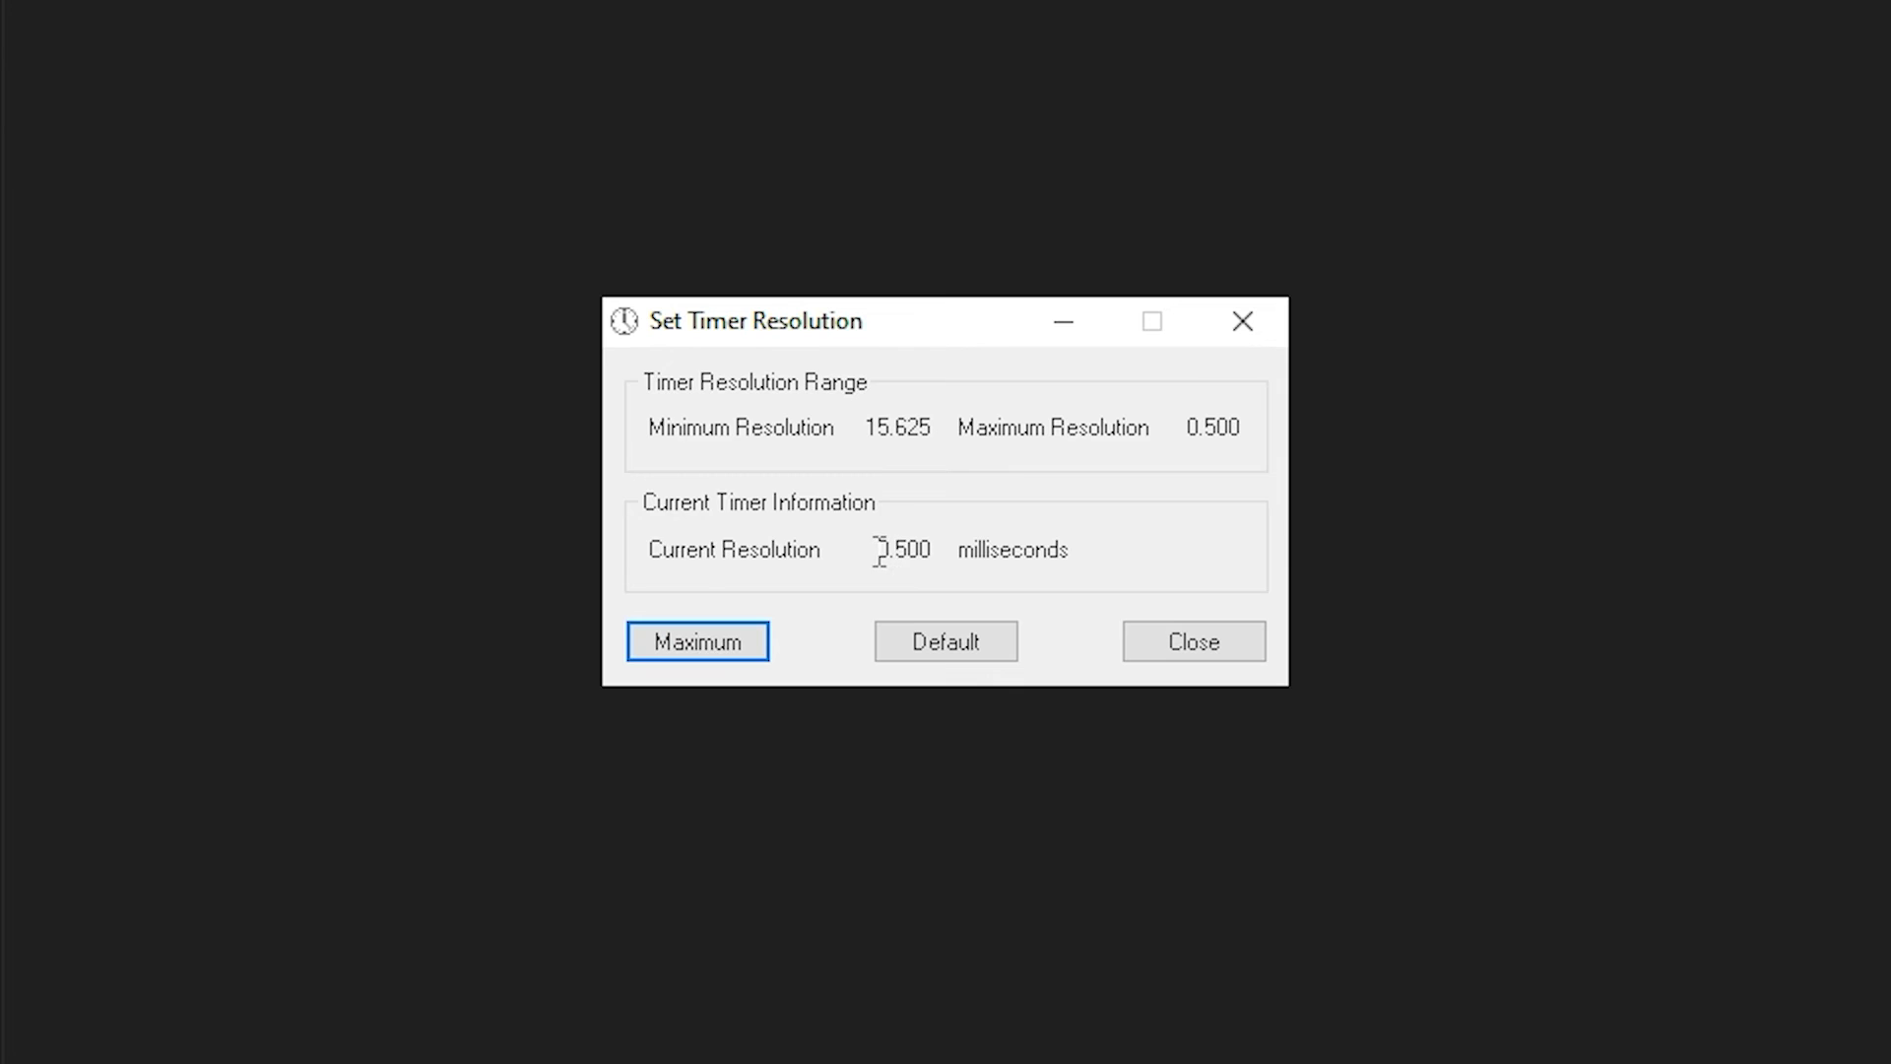
left_click_drag(879, 549, 1027, 552)
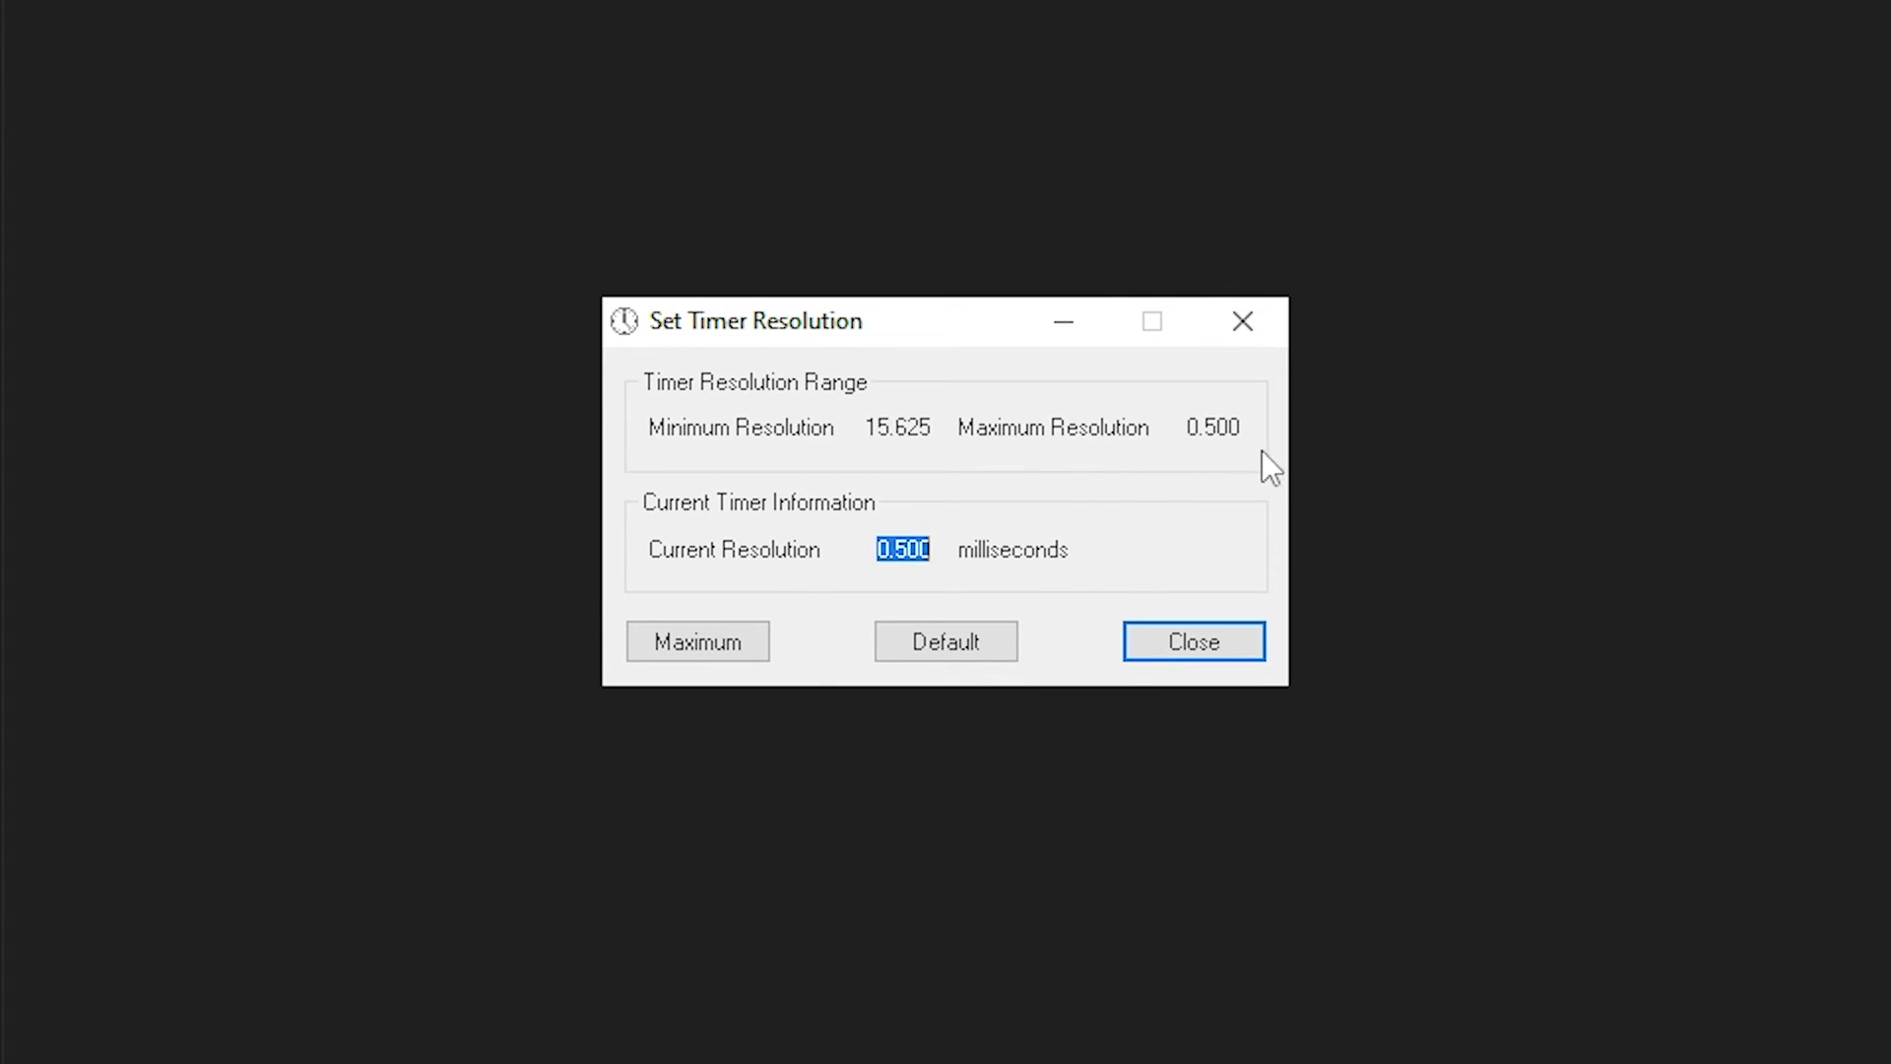
left_click_drag(1216, 431, 1249, 433)
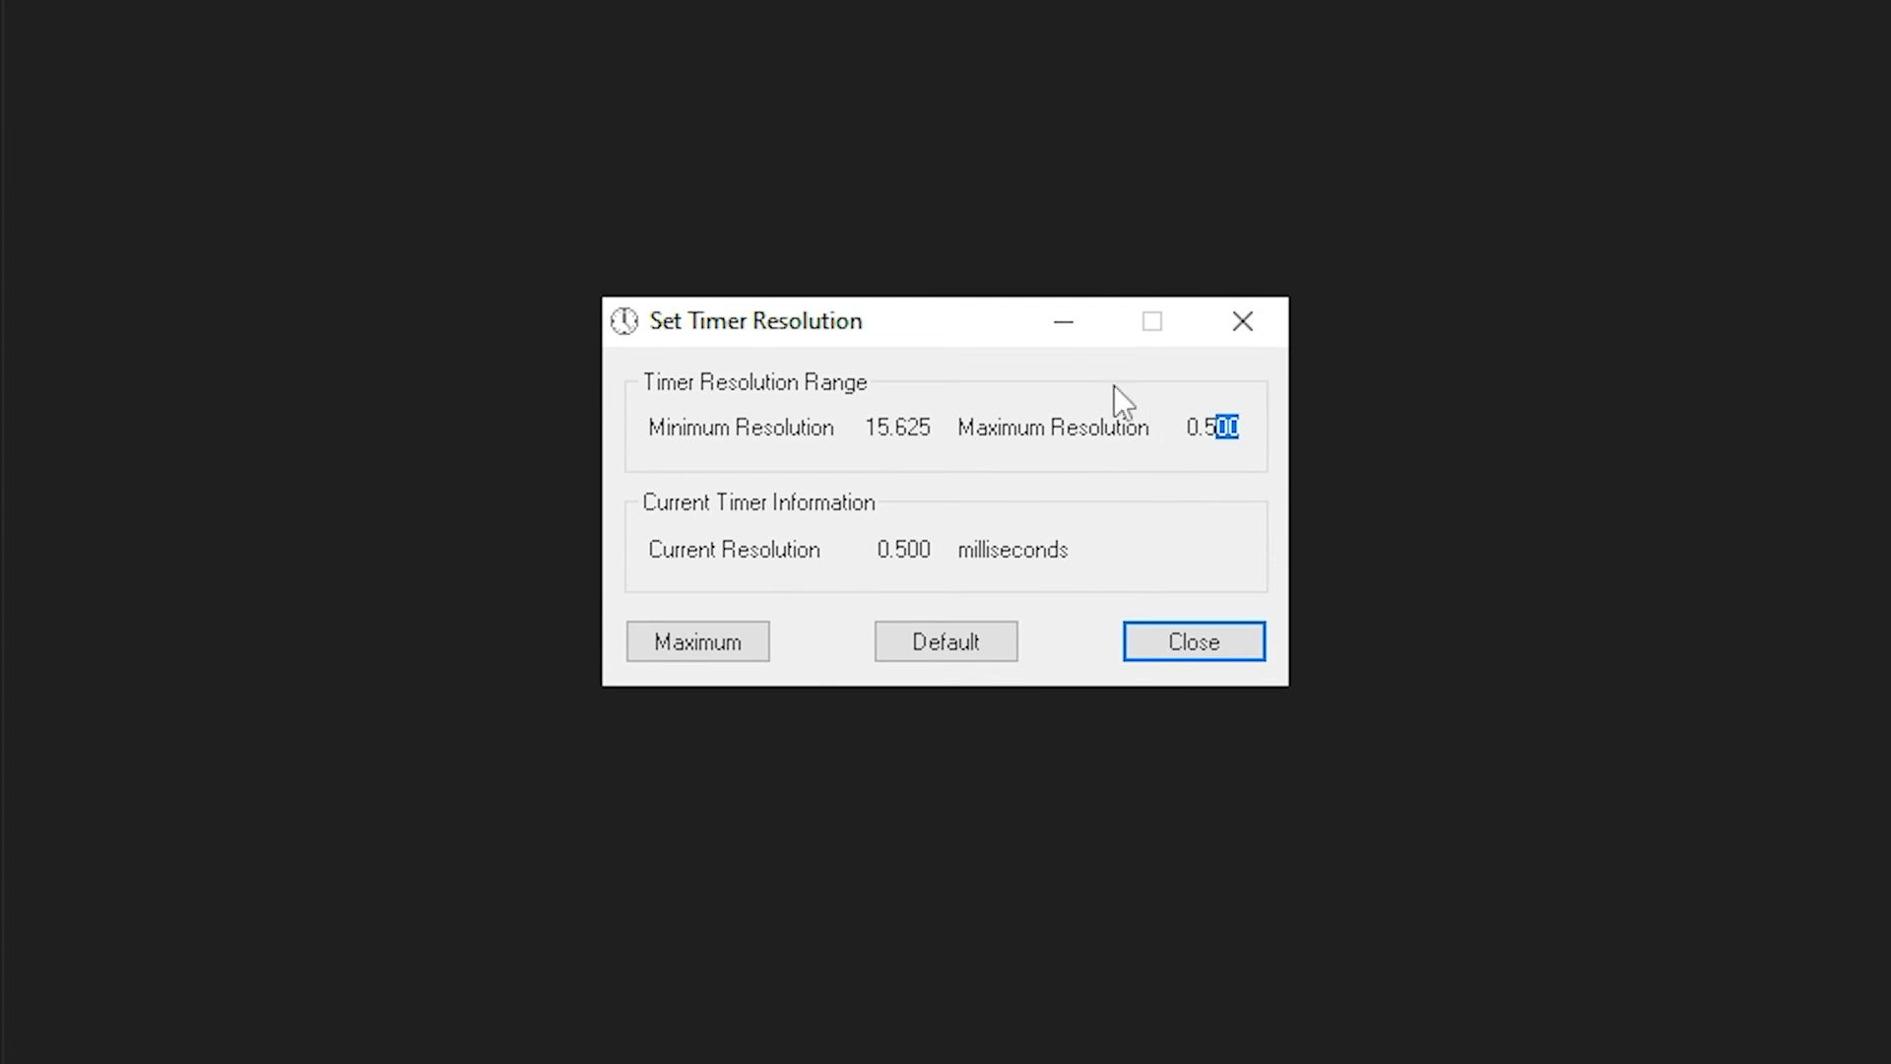
left_click(1059, 327)
Step: Return to the main Mouse & Keyboard Optimization PACK folder and close its window
left_click(595, 192)
left_click_drag(643, 445, 701, 241)
left_click(689, 394)
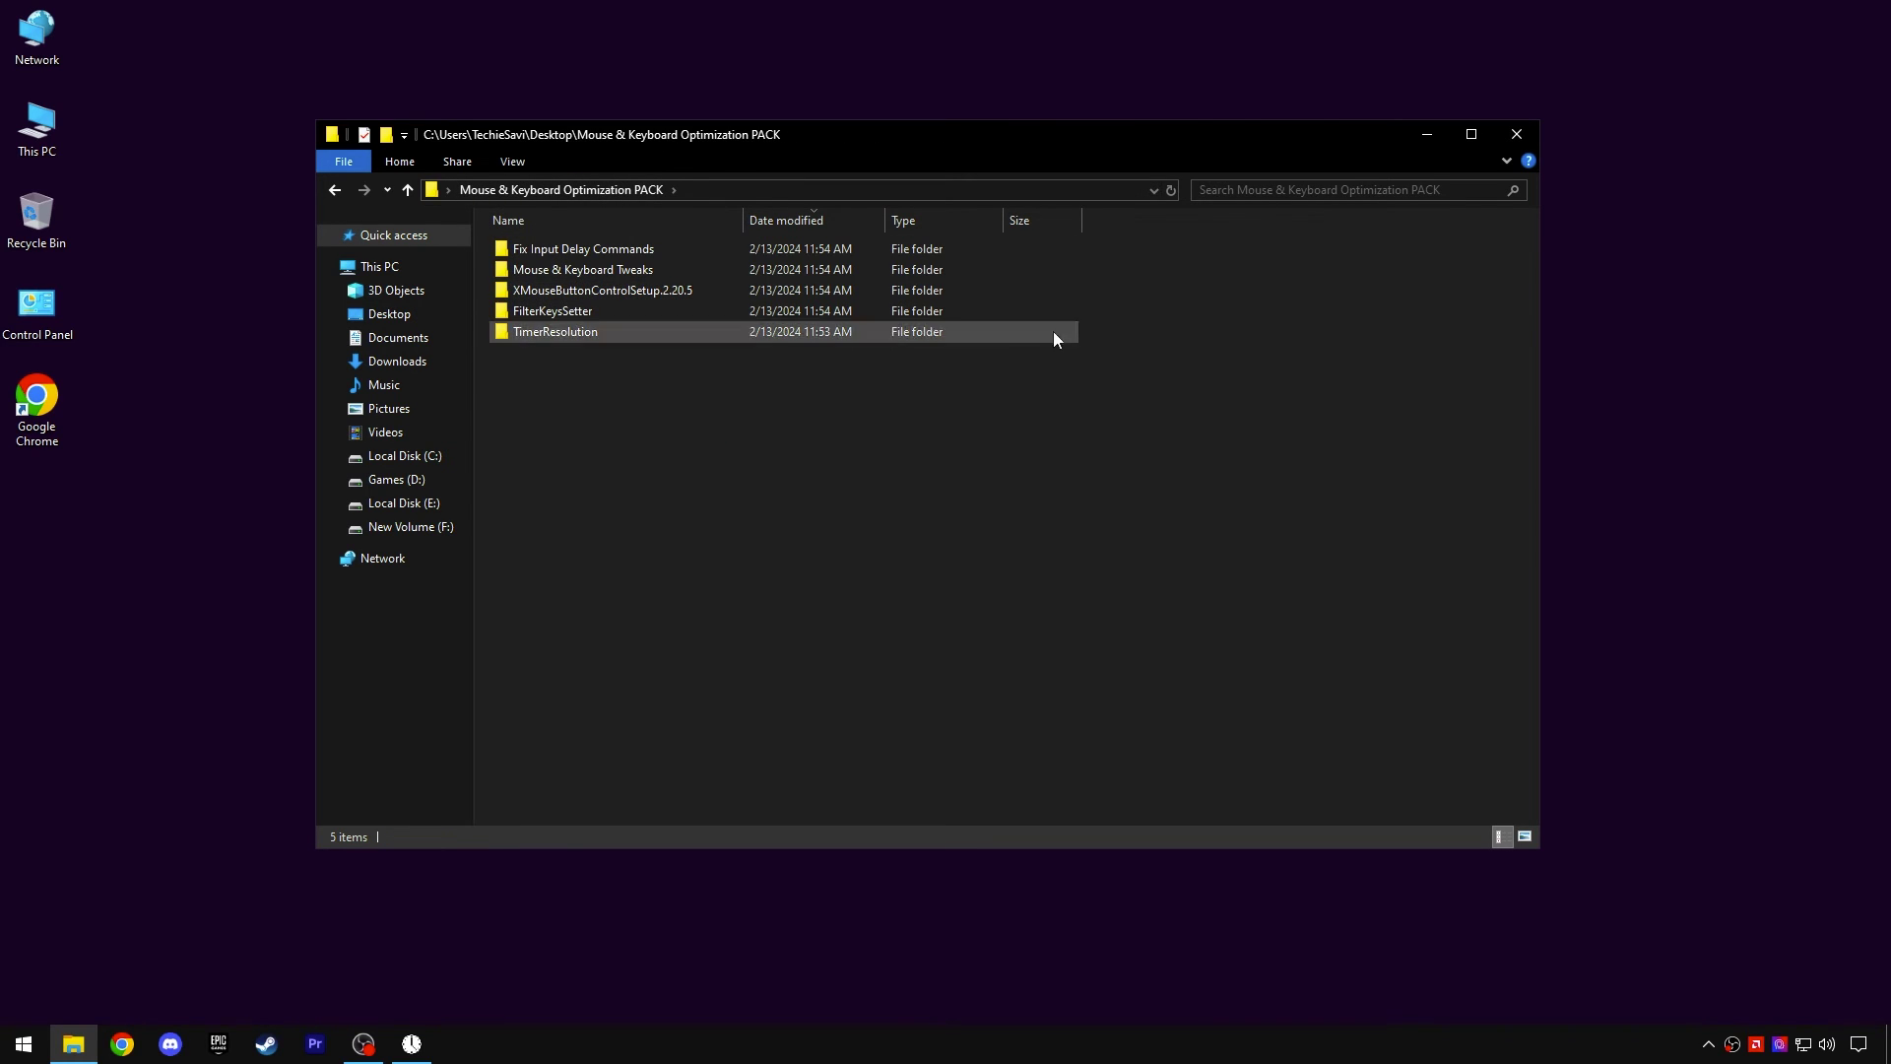
left_click(1529, 138)
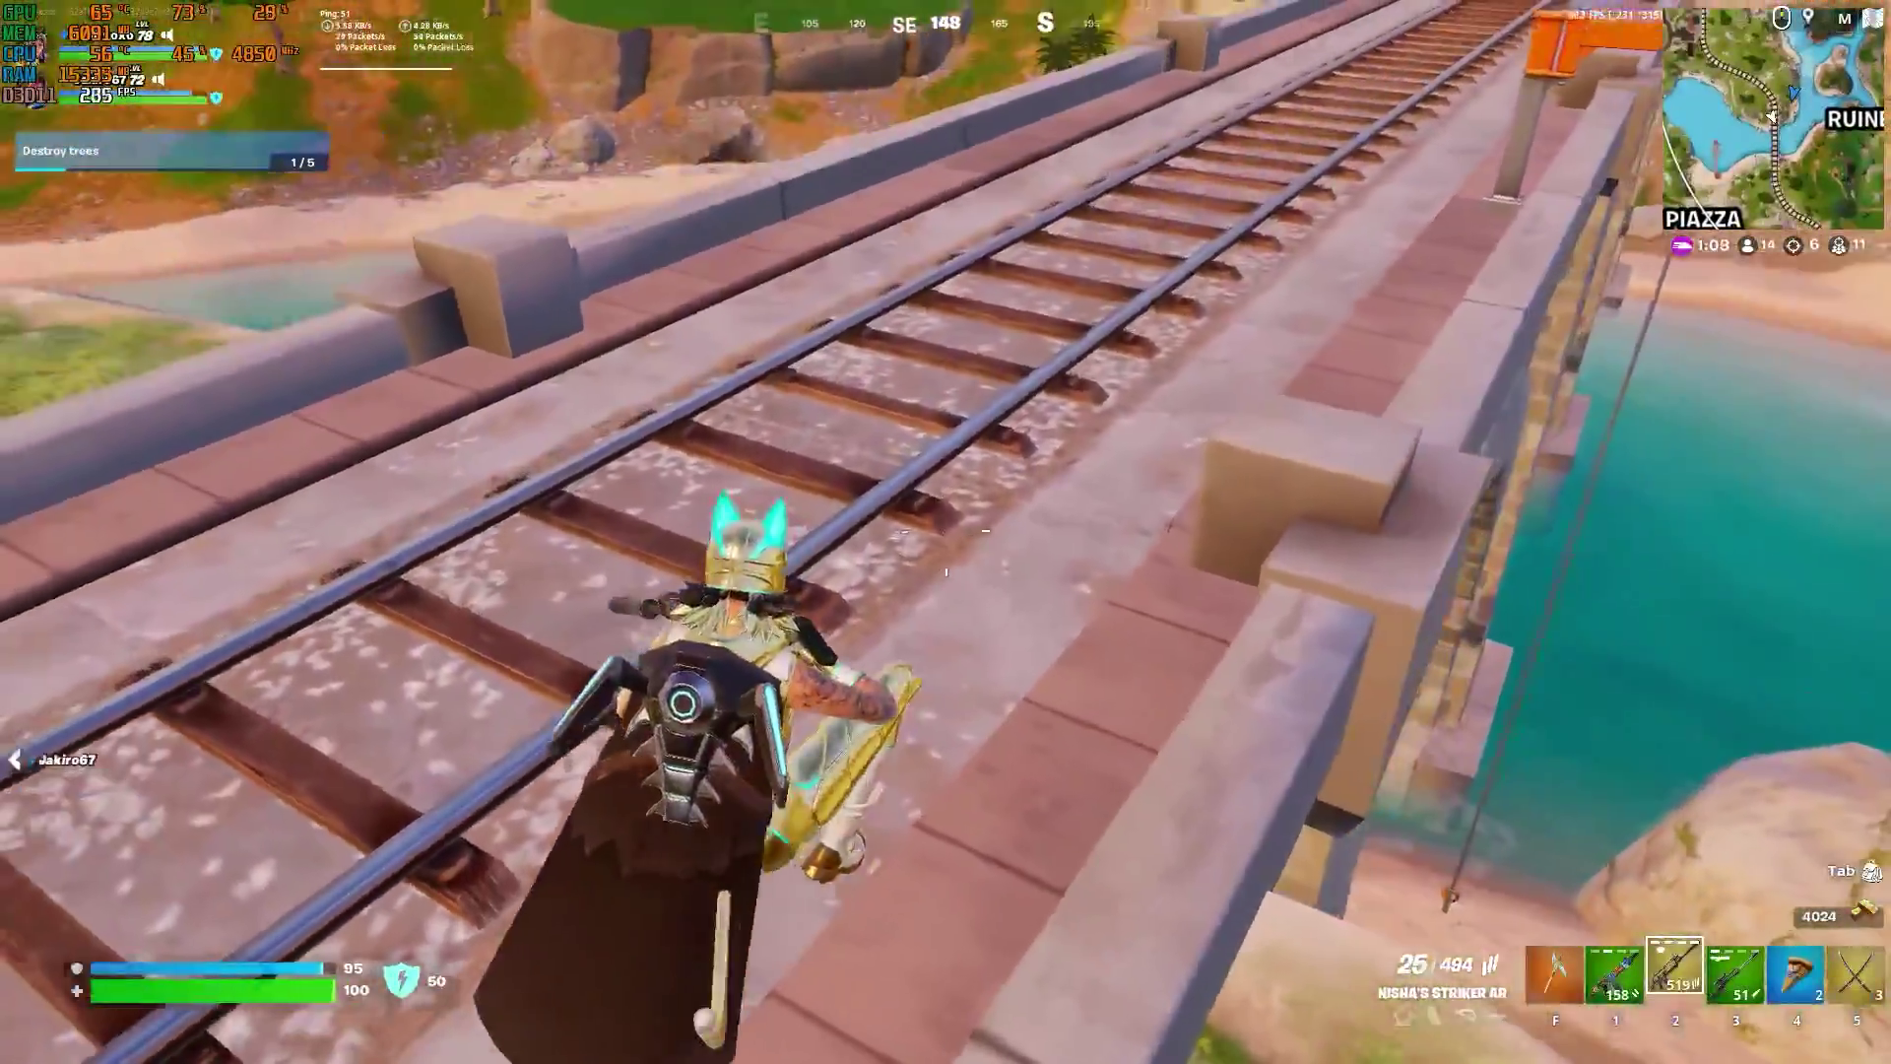
key("3")
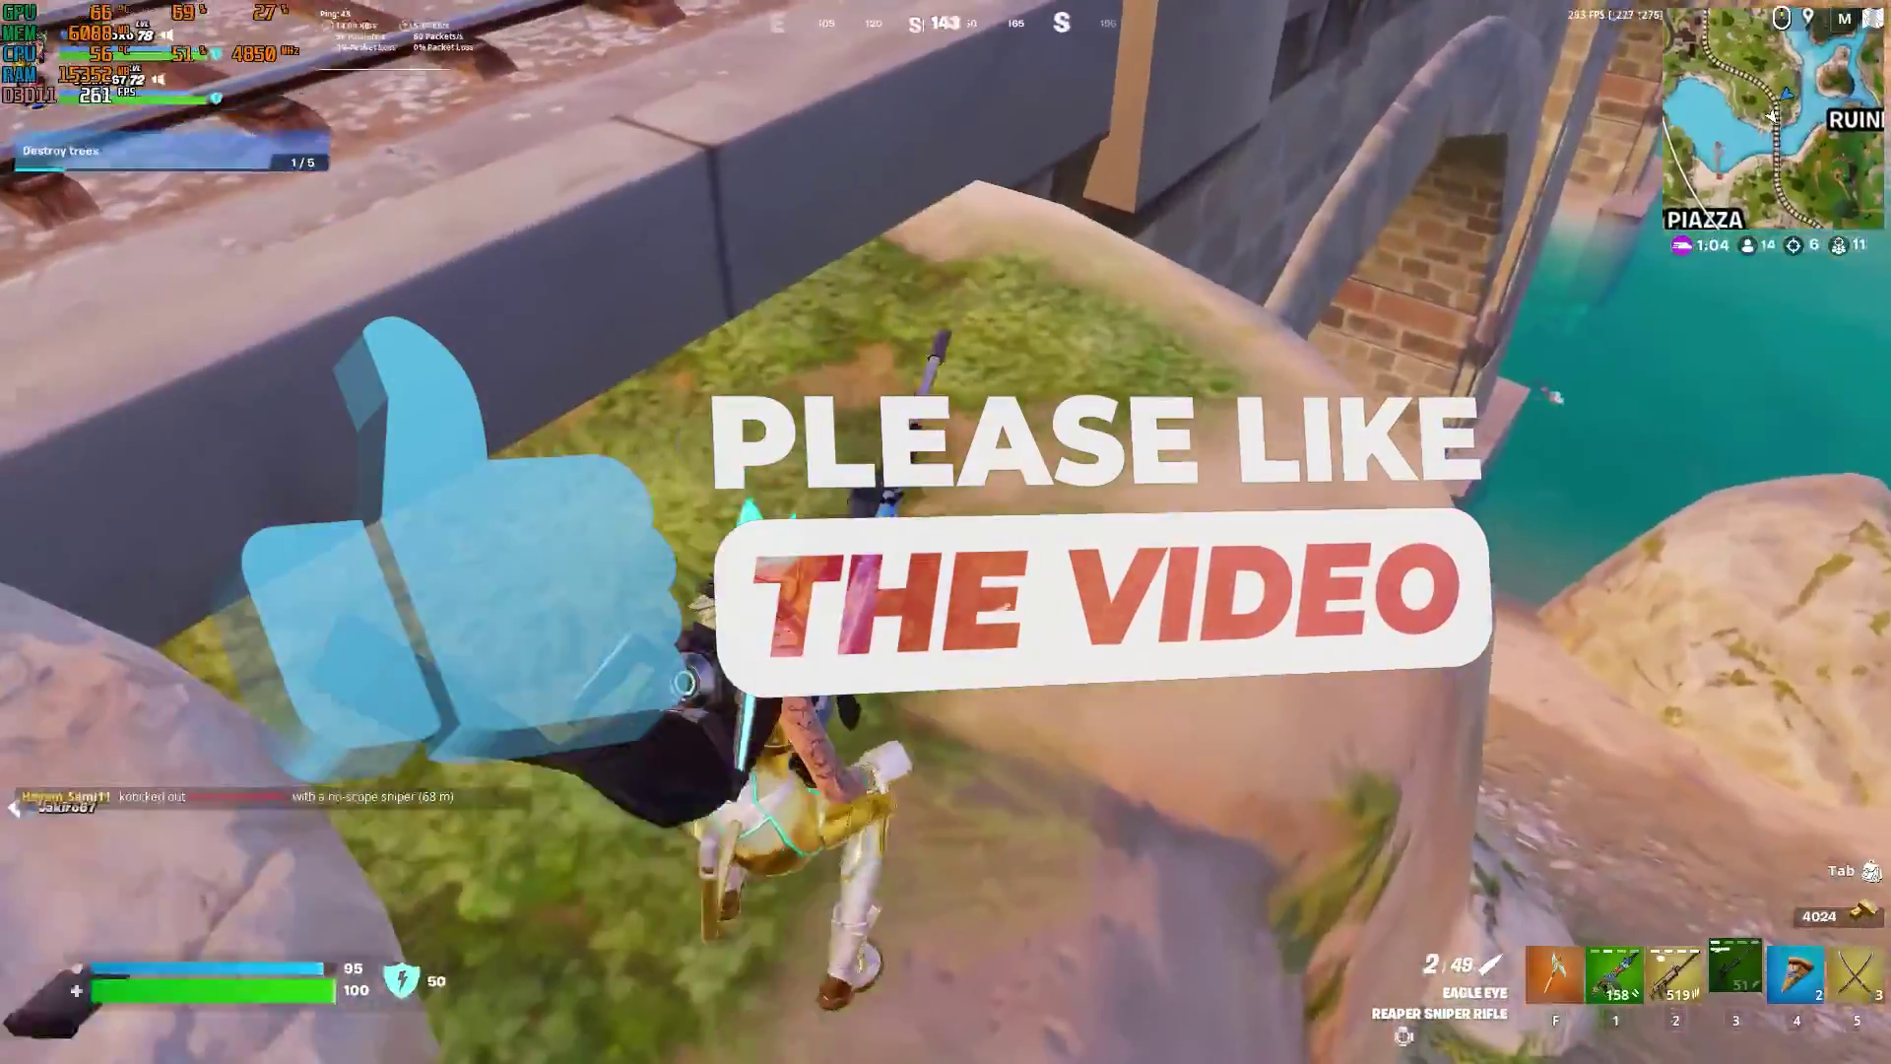
key("2")
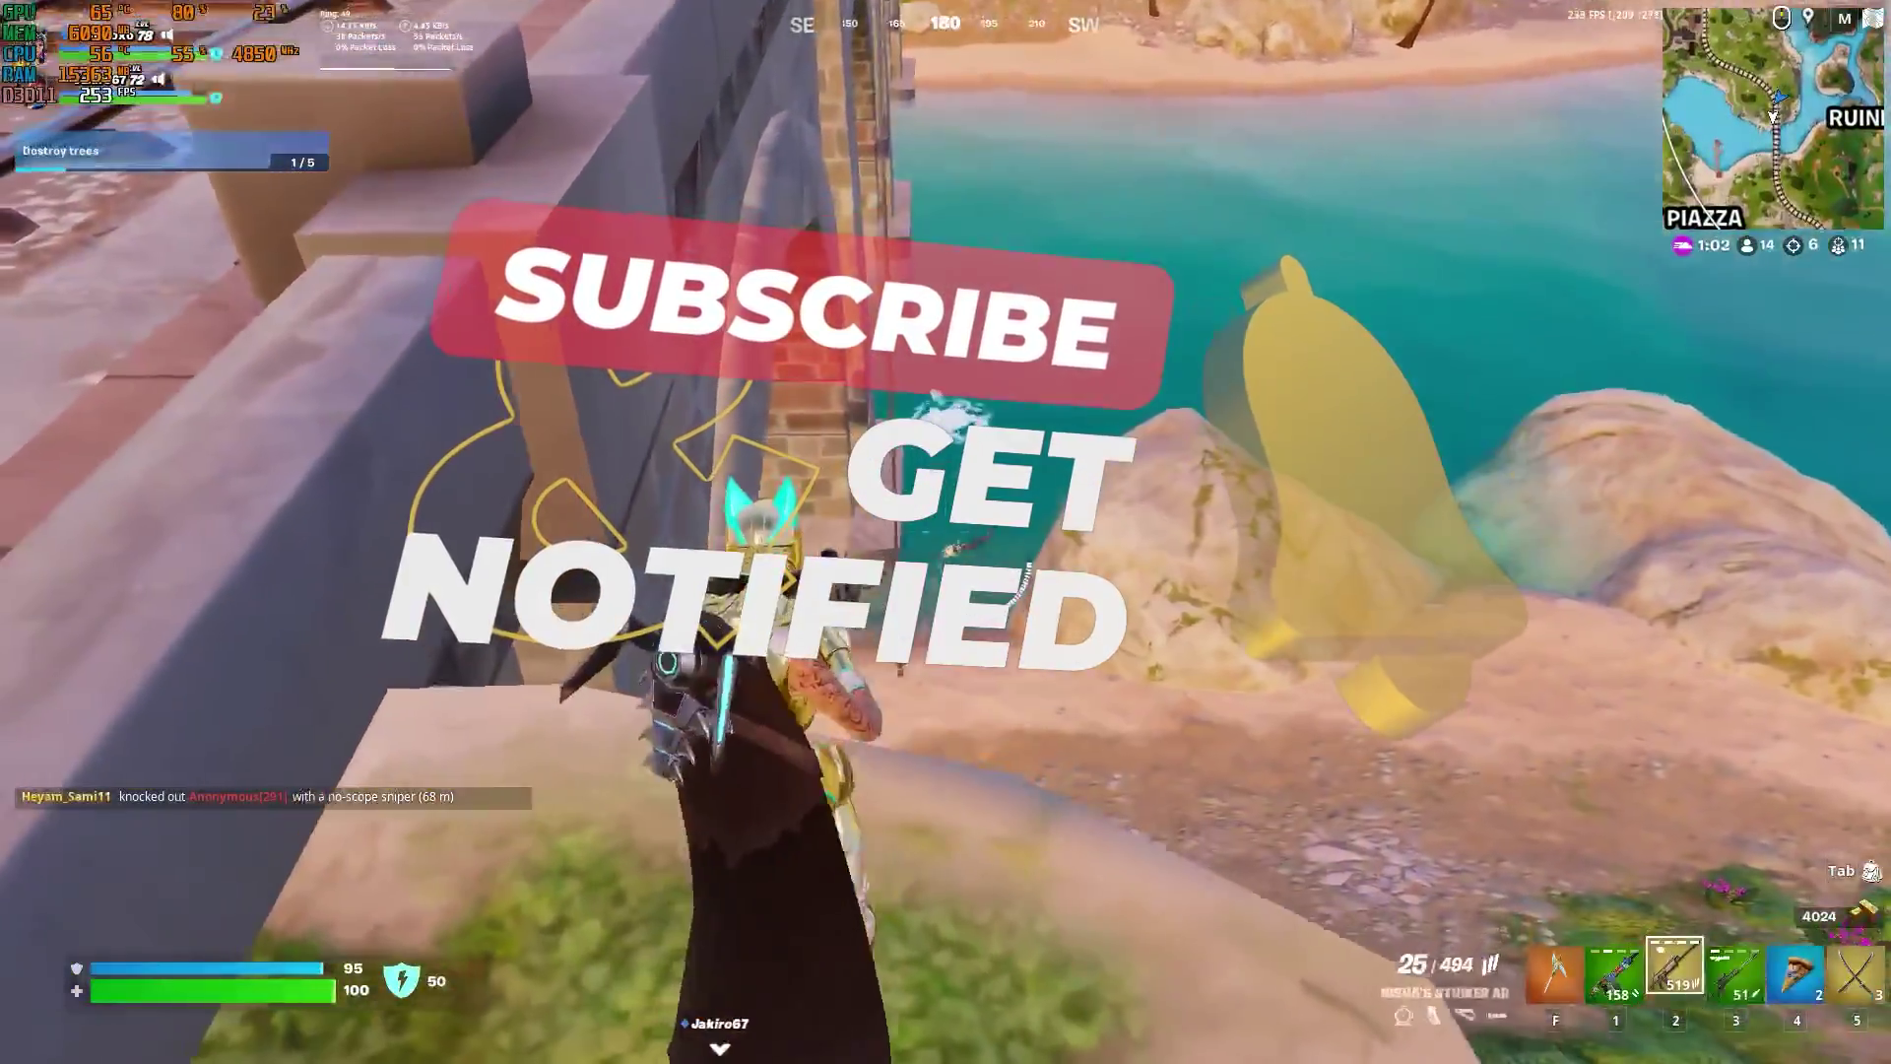
right_click(945, 532)
left_click(945, 532)
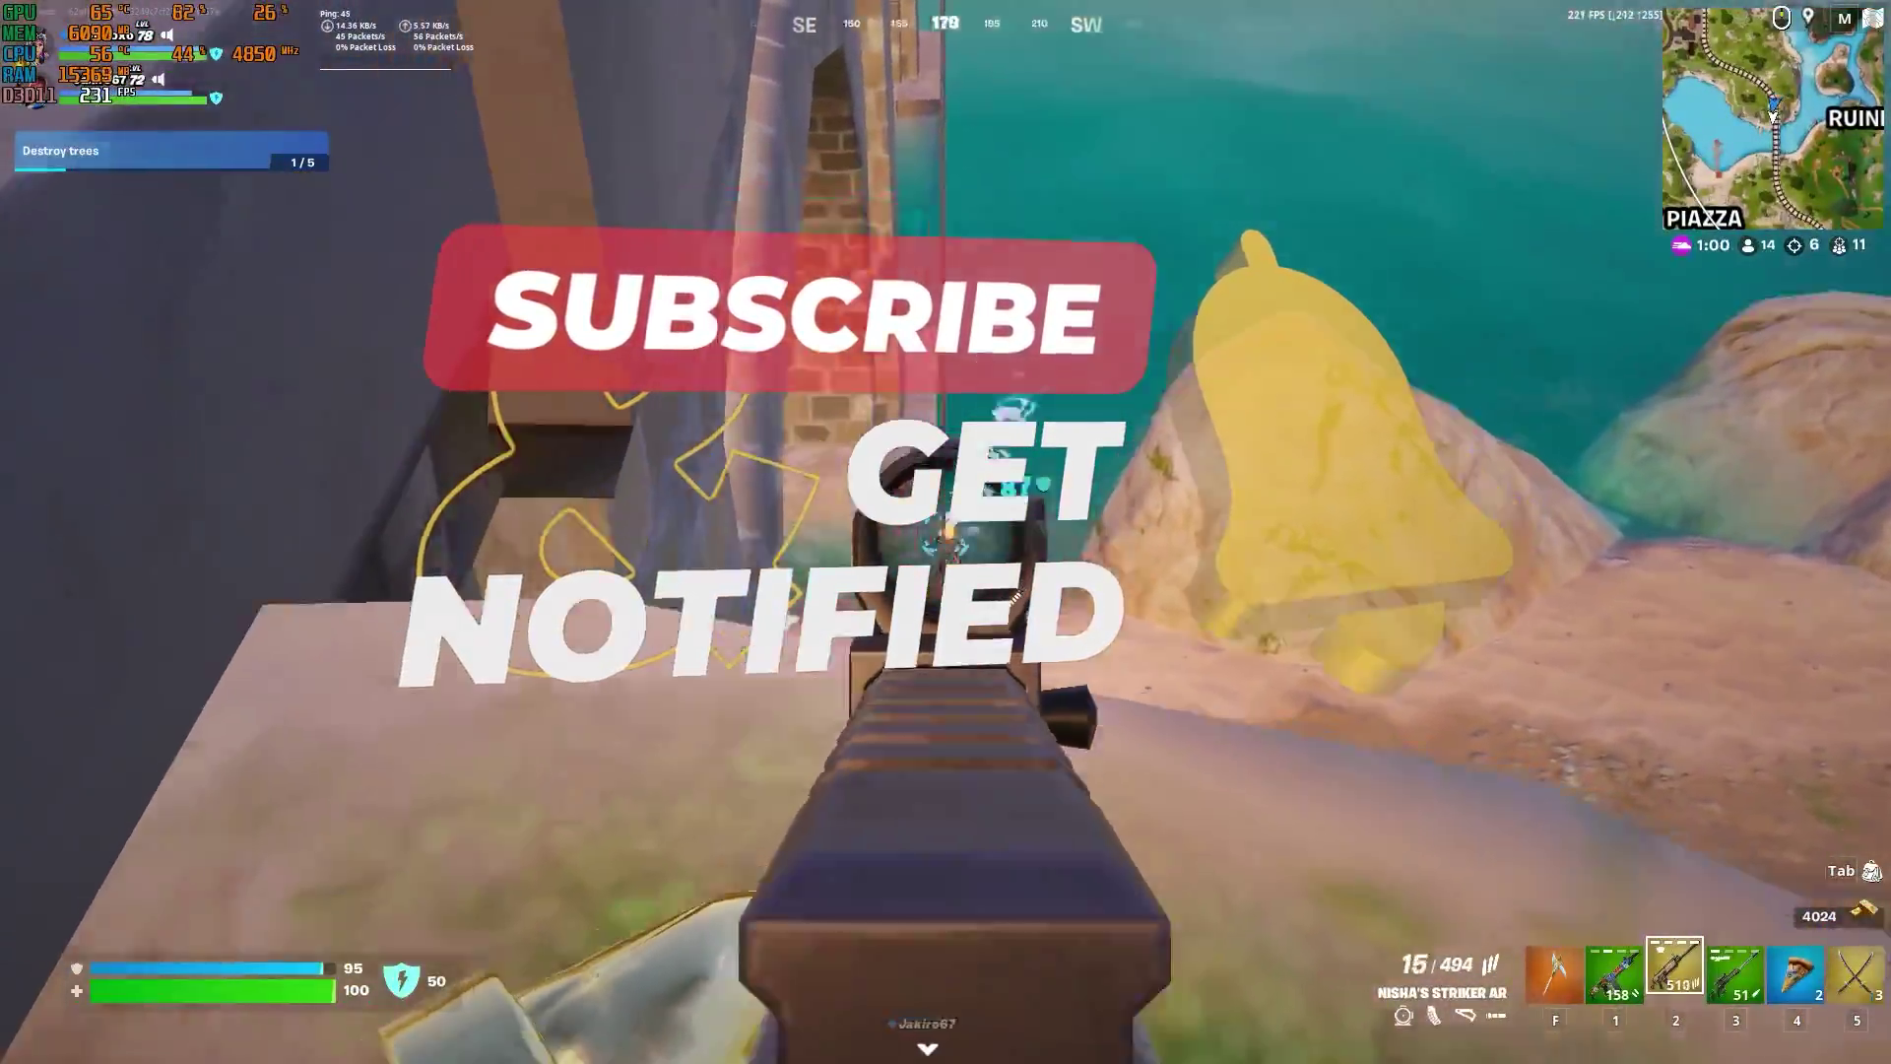
left_click(946, 531)
left_click(946, 532)
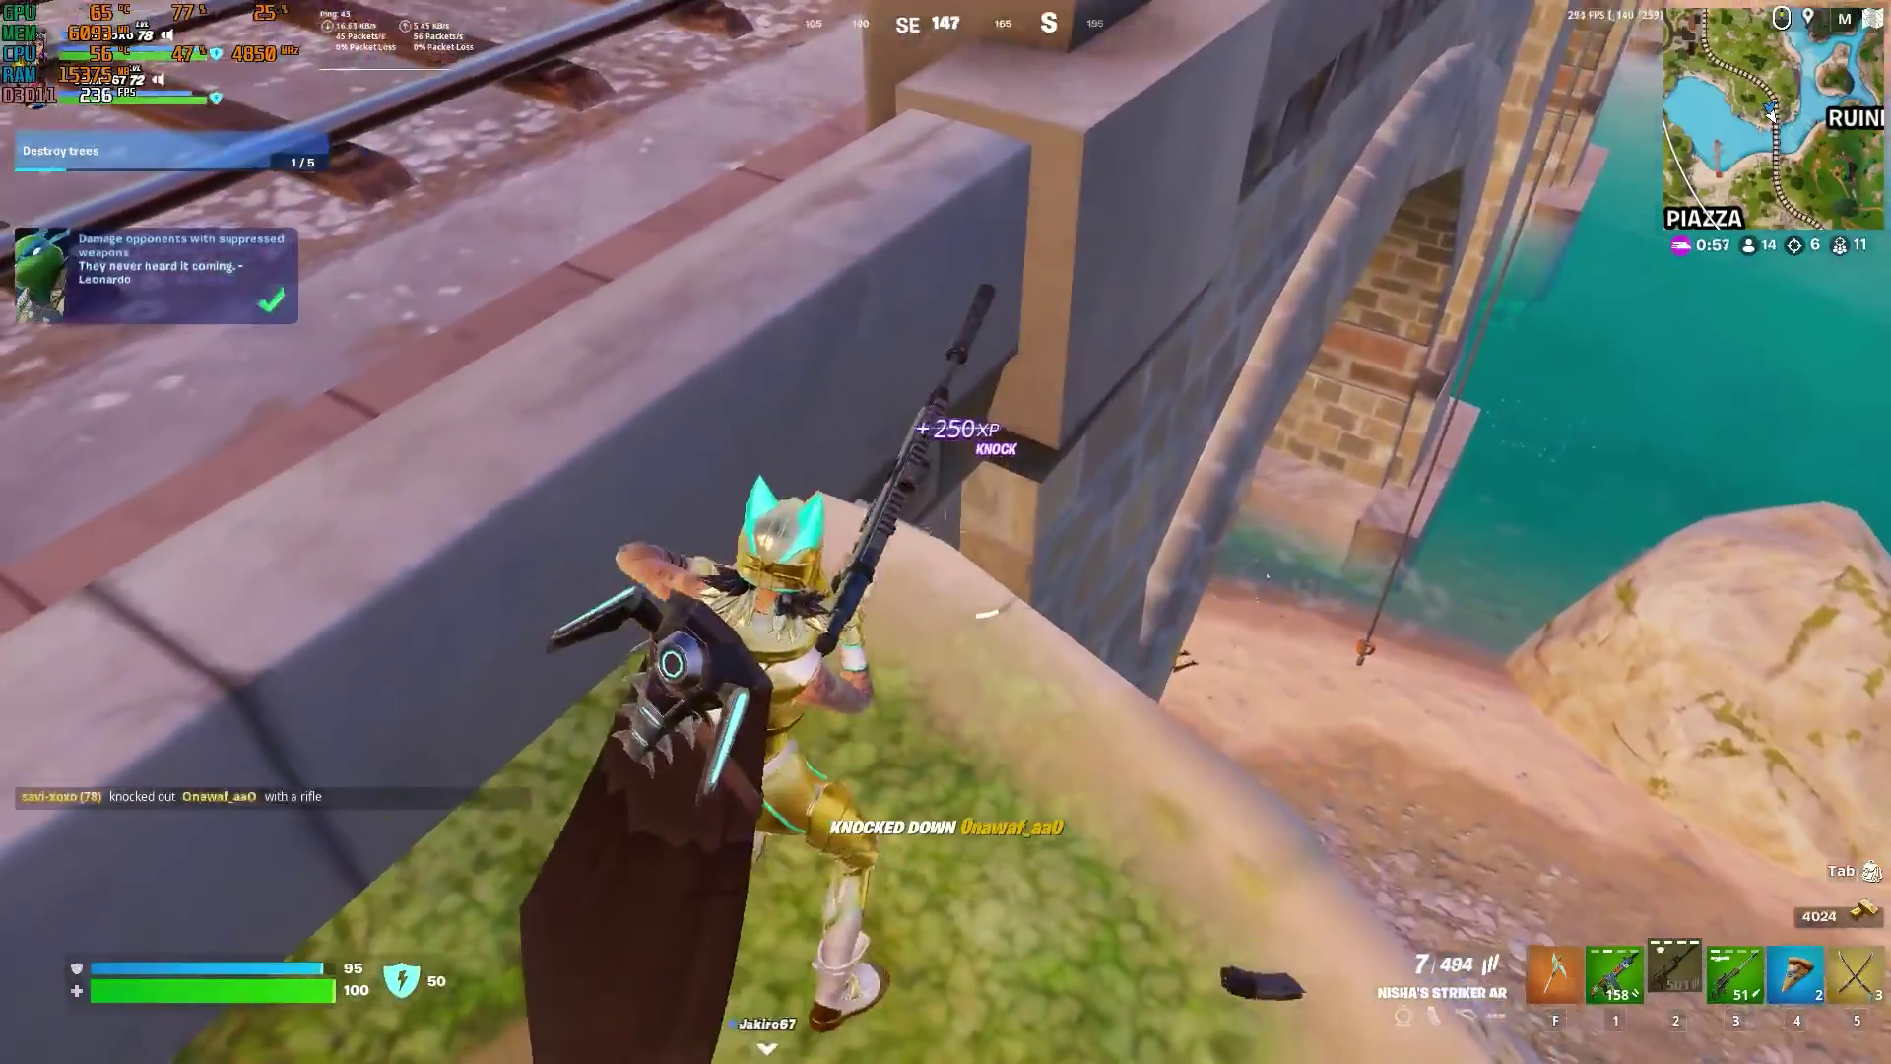
key("r")
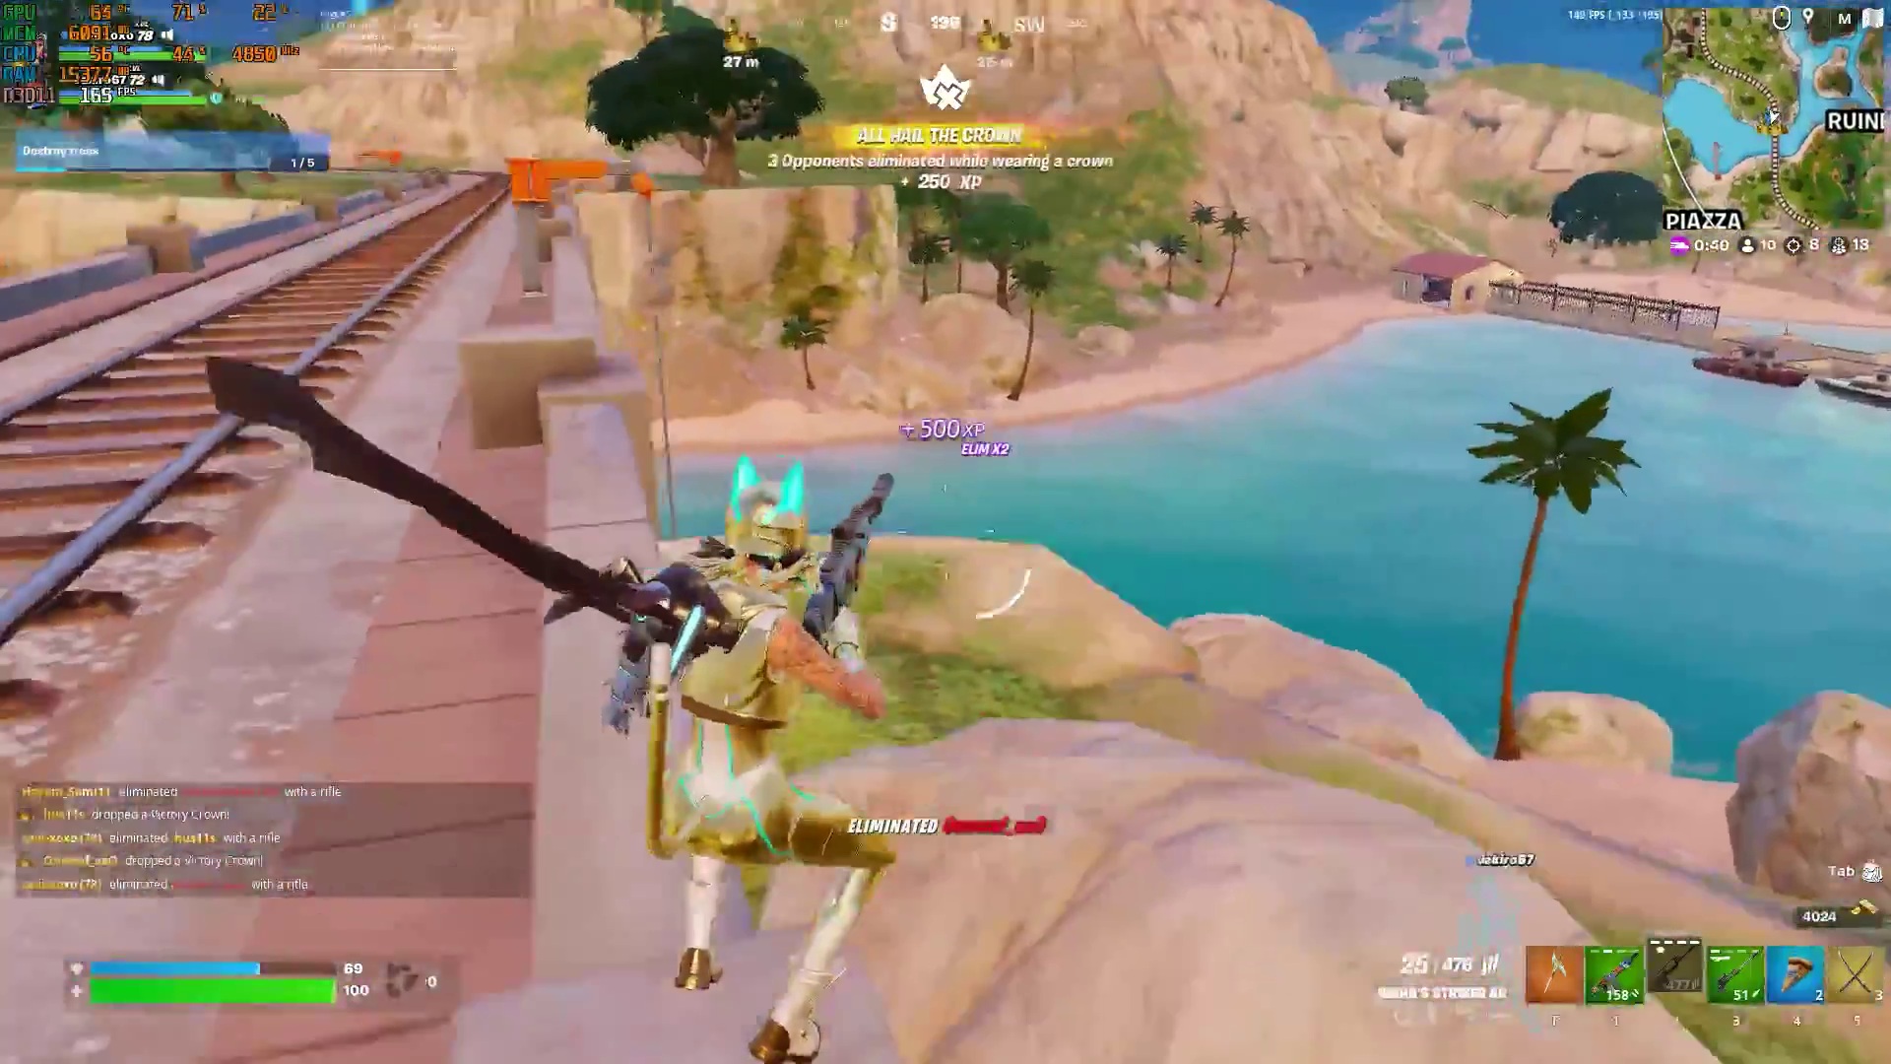
key("4")
left_click(946, 532)
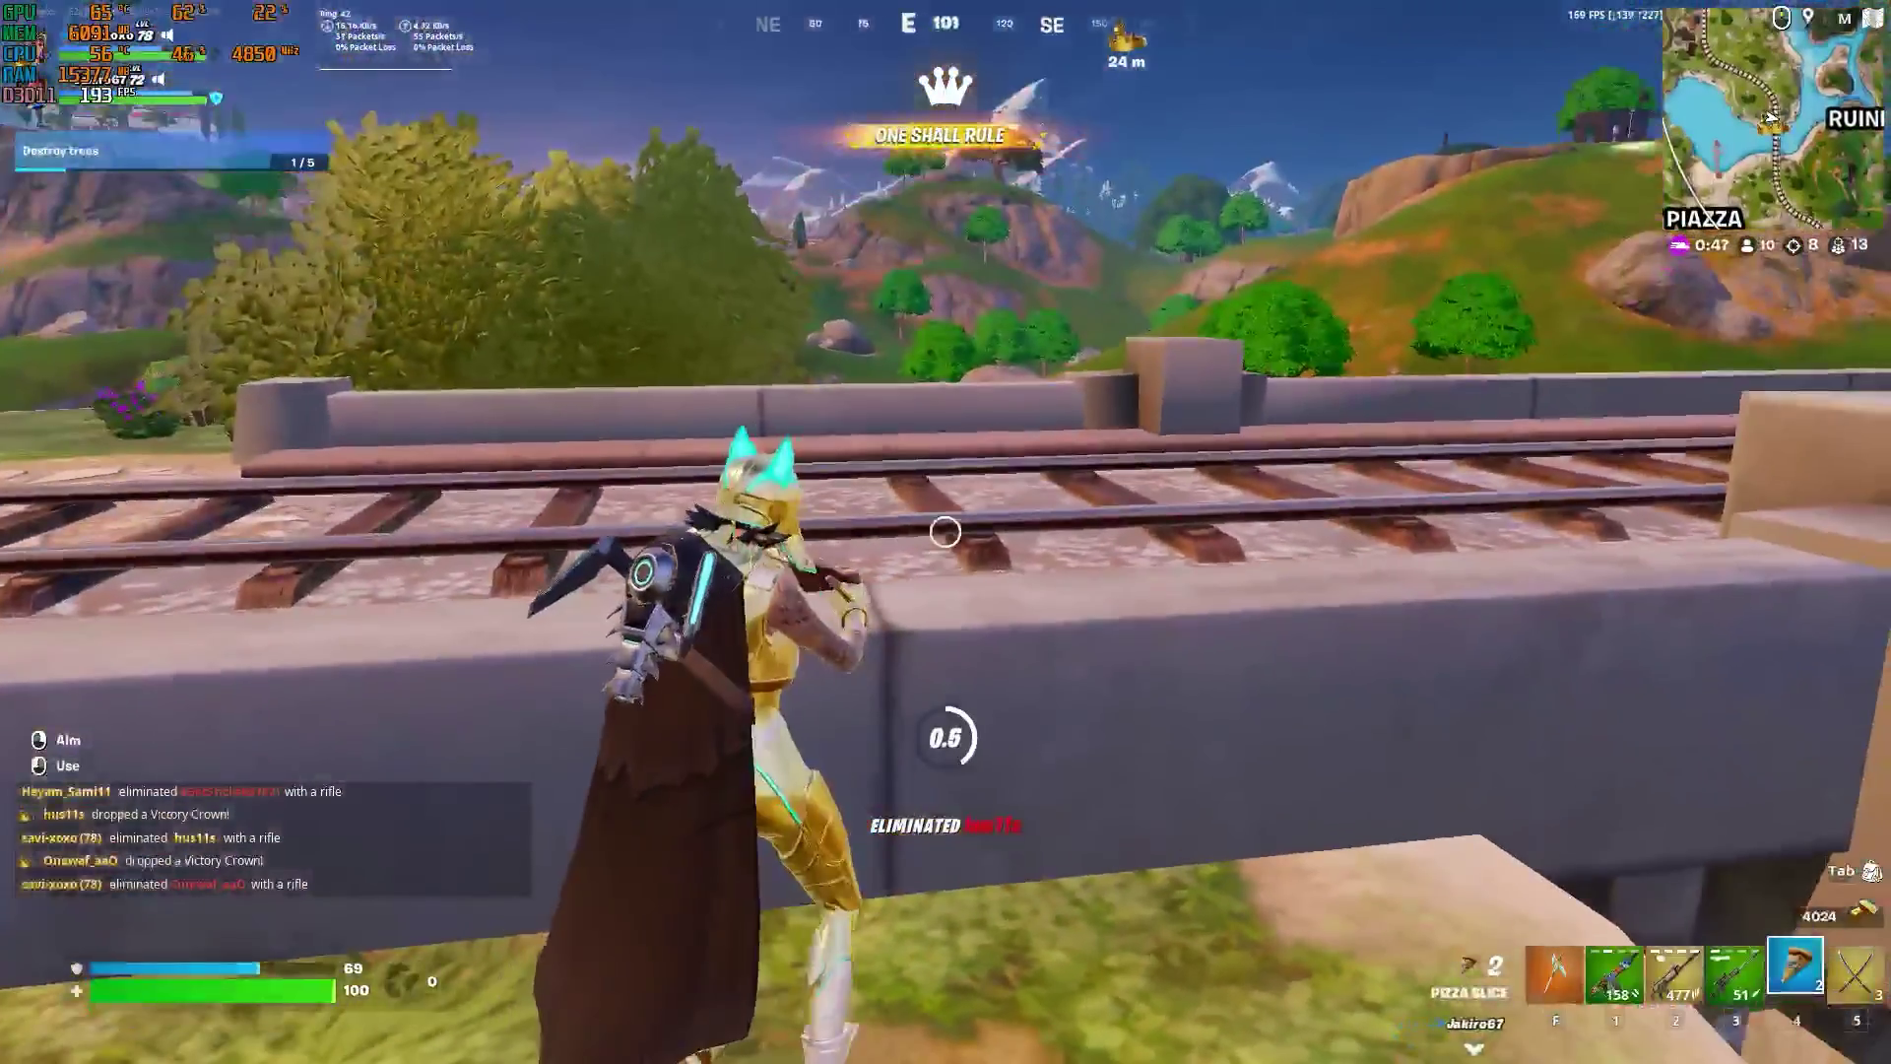